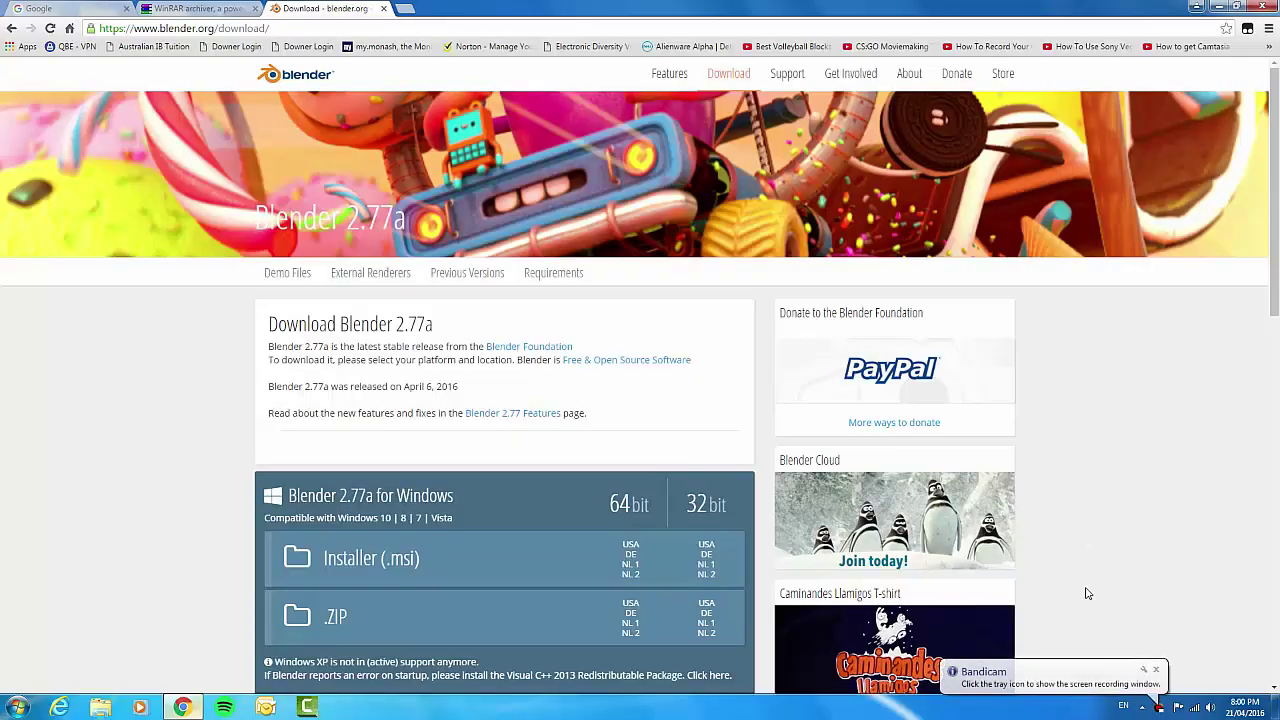
Start the 32-bit download of Blender 2.77a for Windows and cancel it
click(1156, 670)
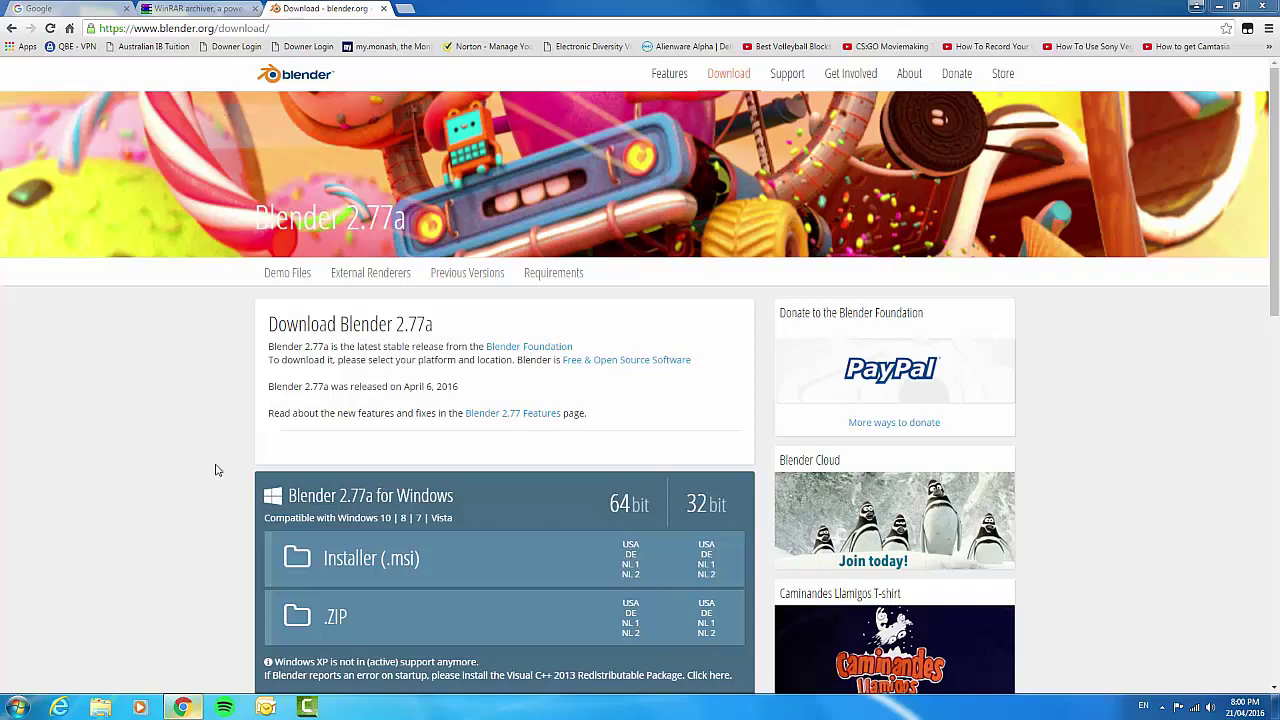
drag(1275, 190, 1277, 303)
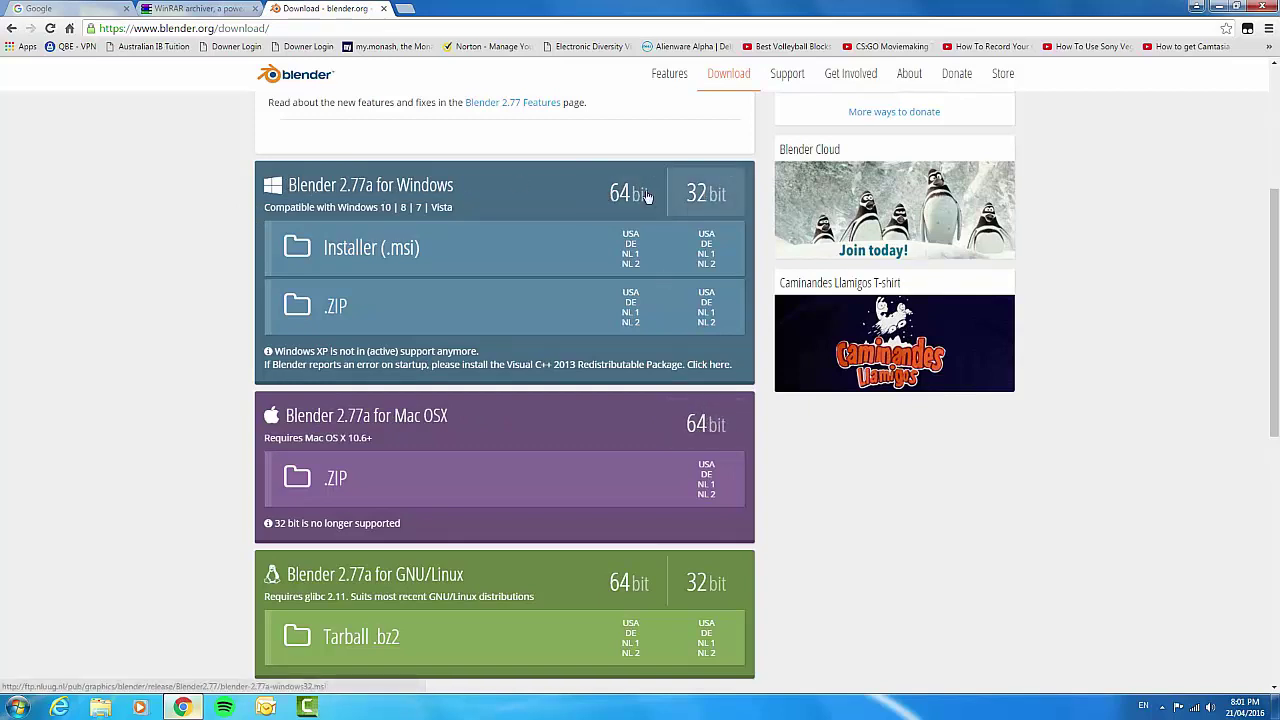
click(714, 195)
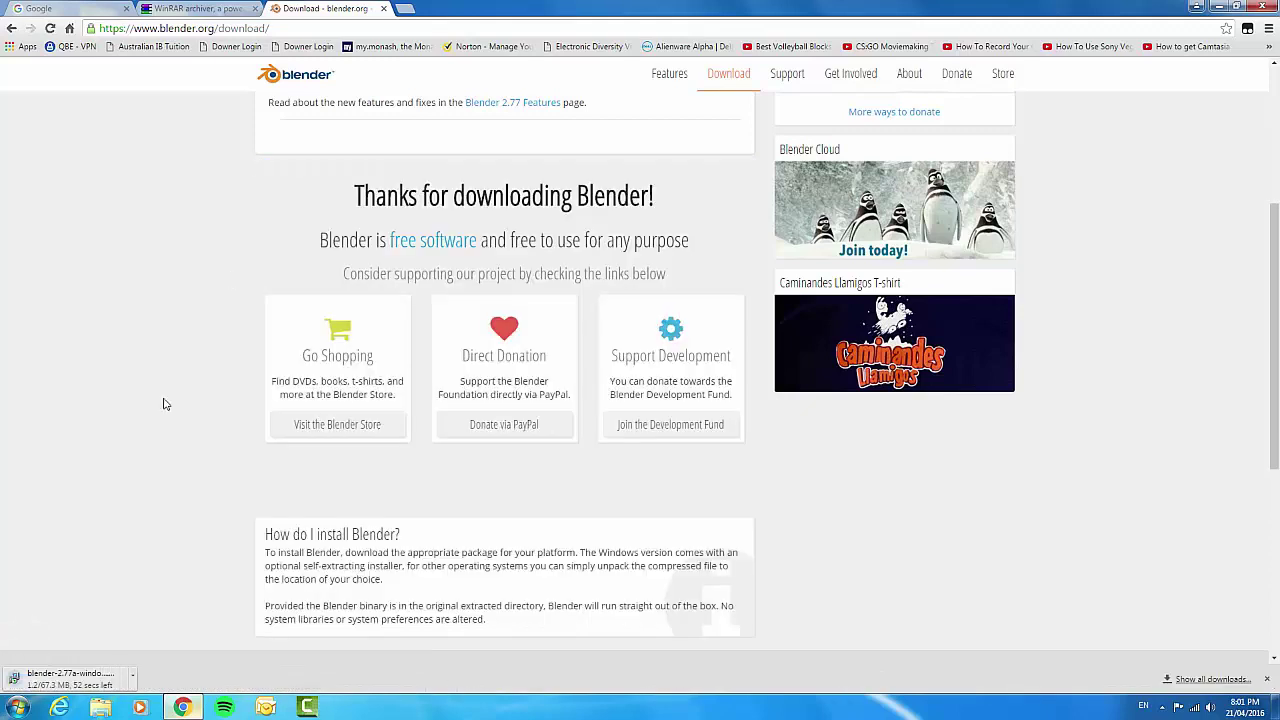
click(136, 678)
click(164, 654)
Close the Blender and WinRAR download pages along with the browser's downloads bar
click(205, 10)
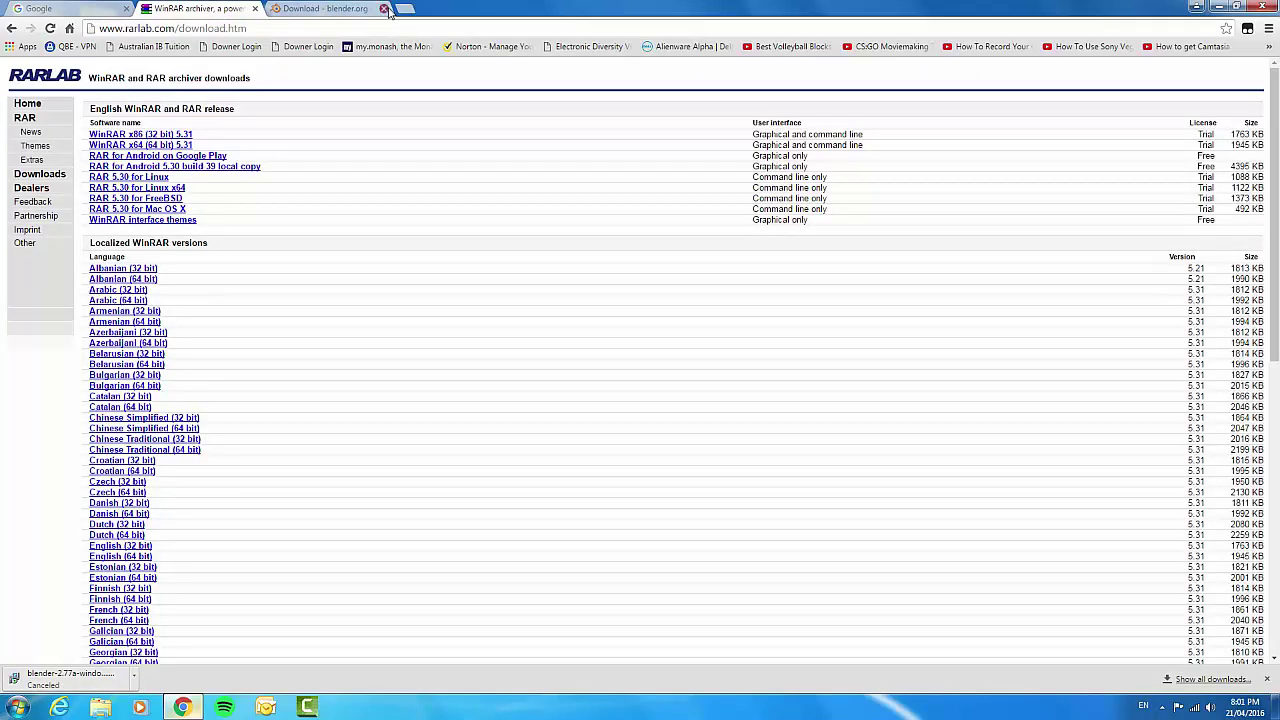
click(384, 9)
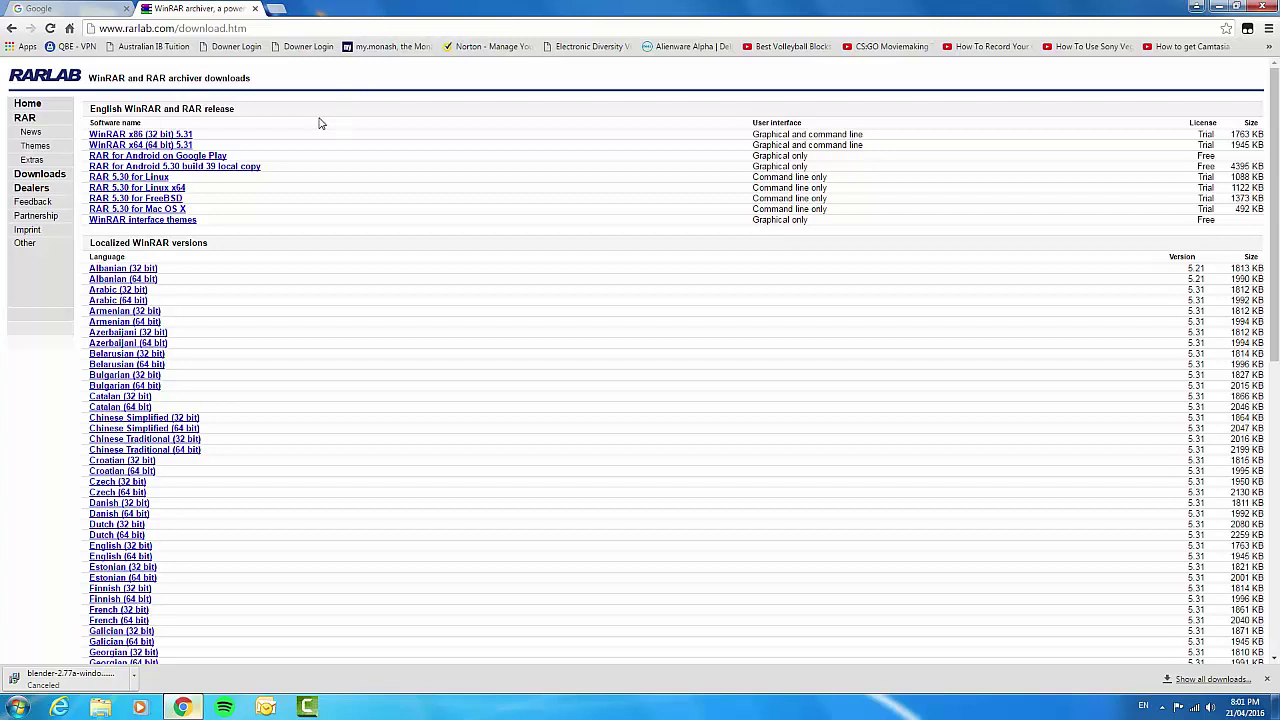
click(1266, 680)
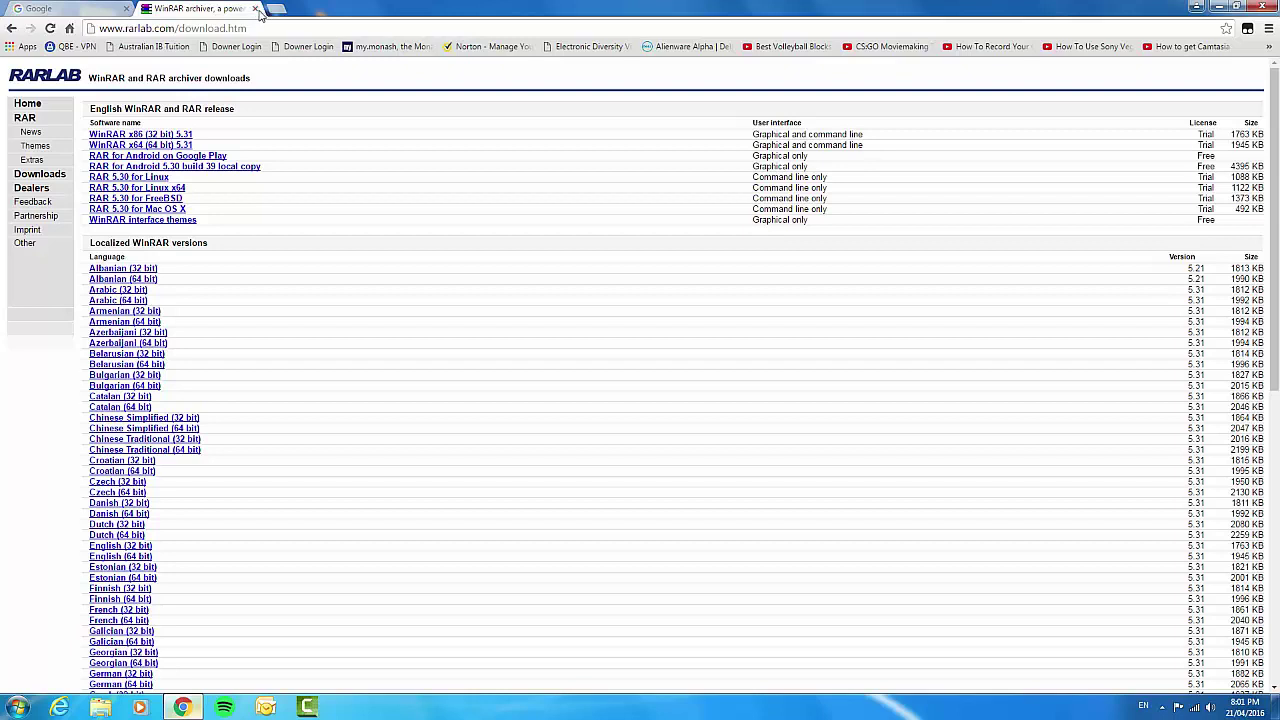
click(255, 9)
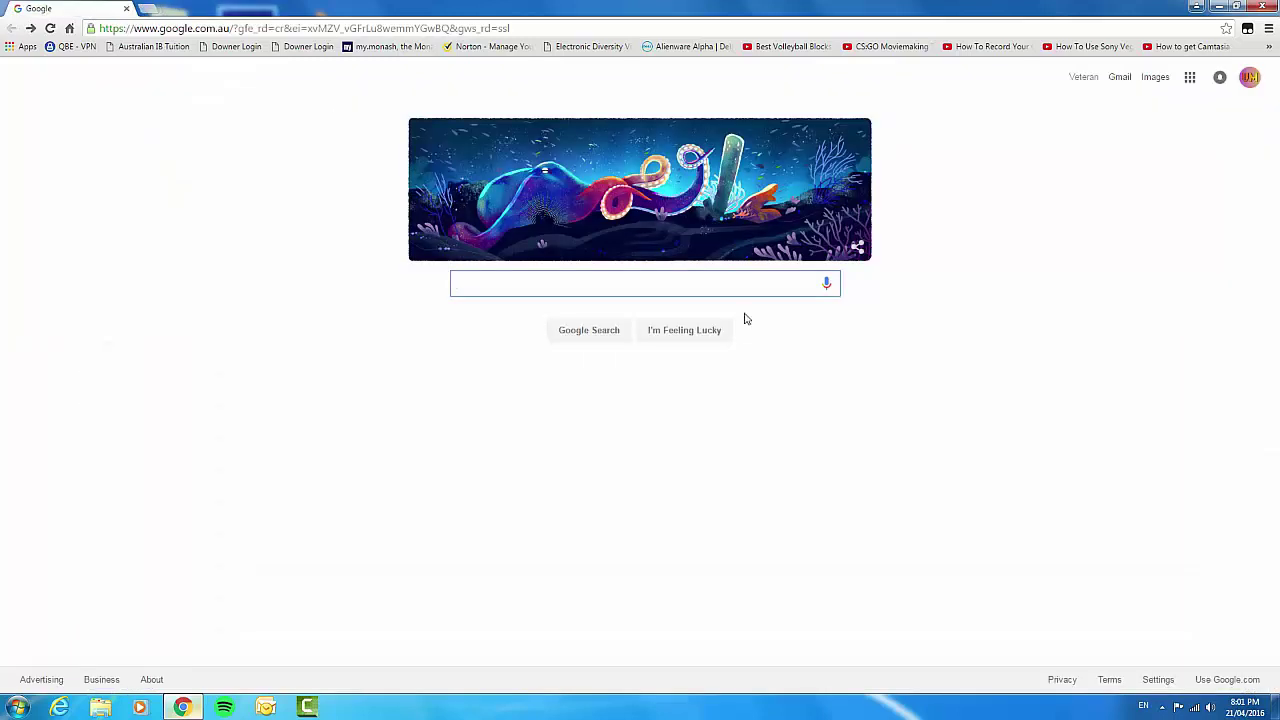
Open YouTube from the Google apps and search it for "ifreshd"
click(1186, 86)
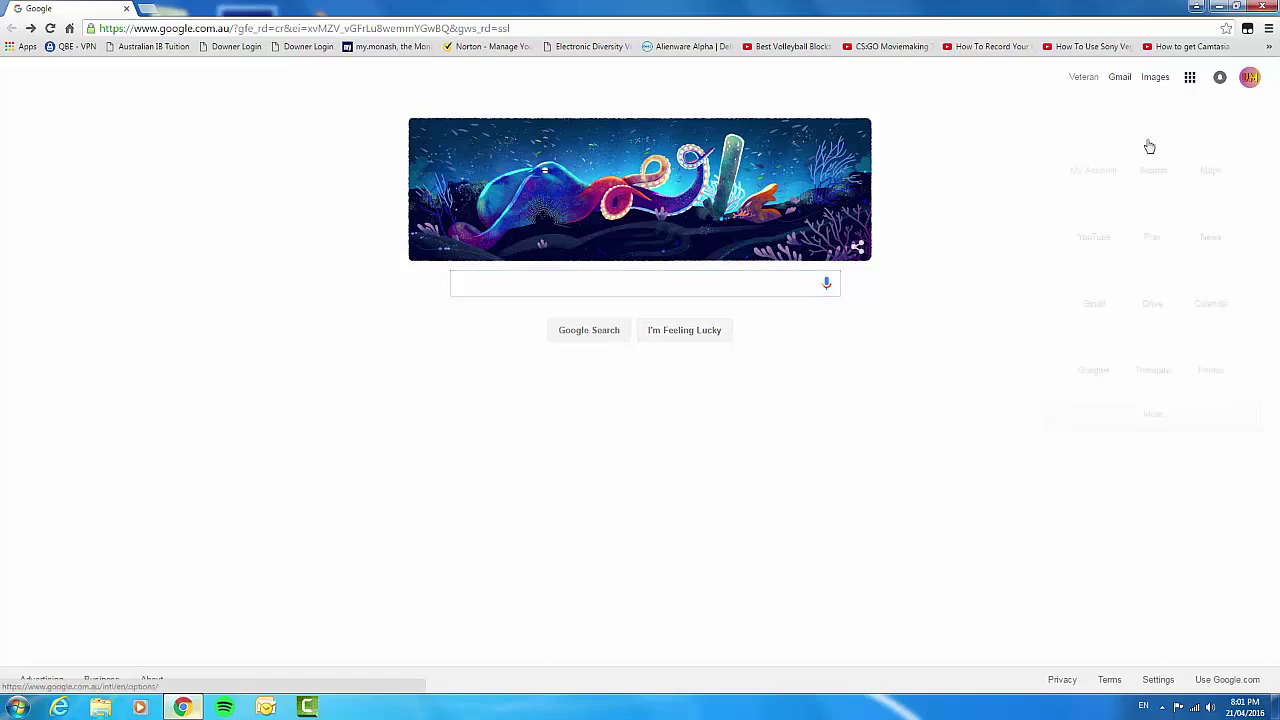
click(1082, 205)
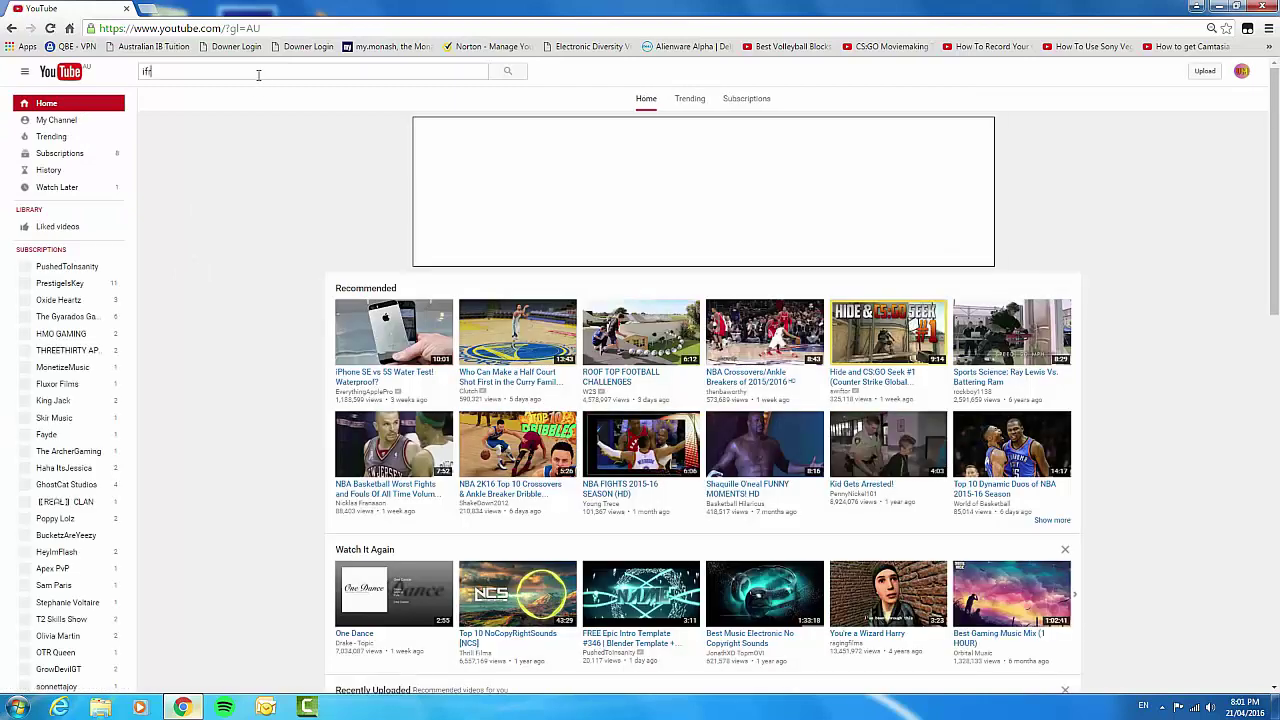
text(es)
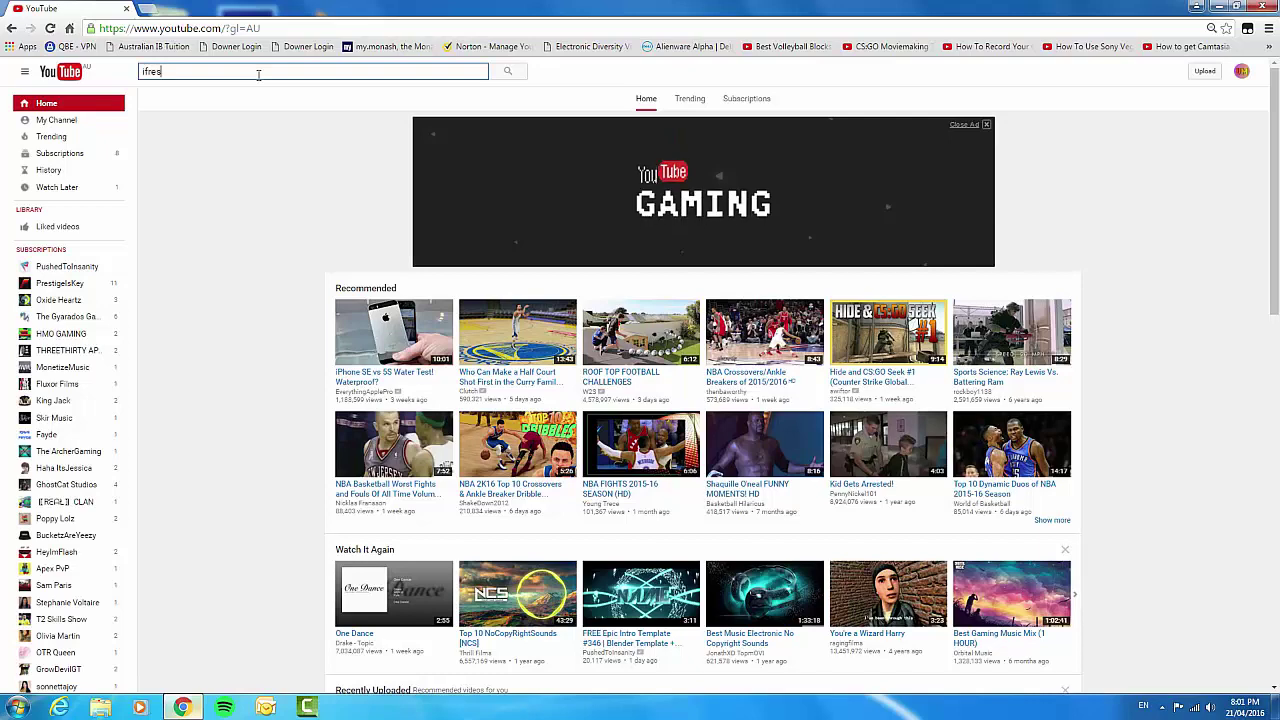
text(hd)
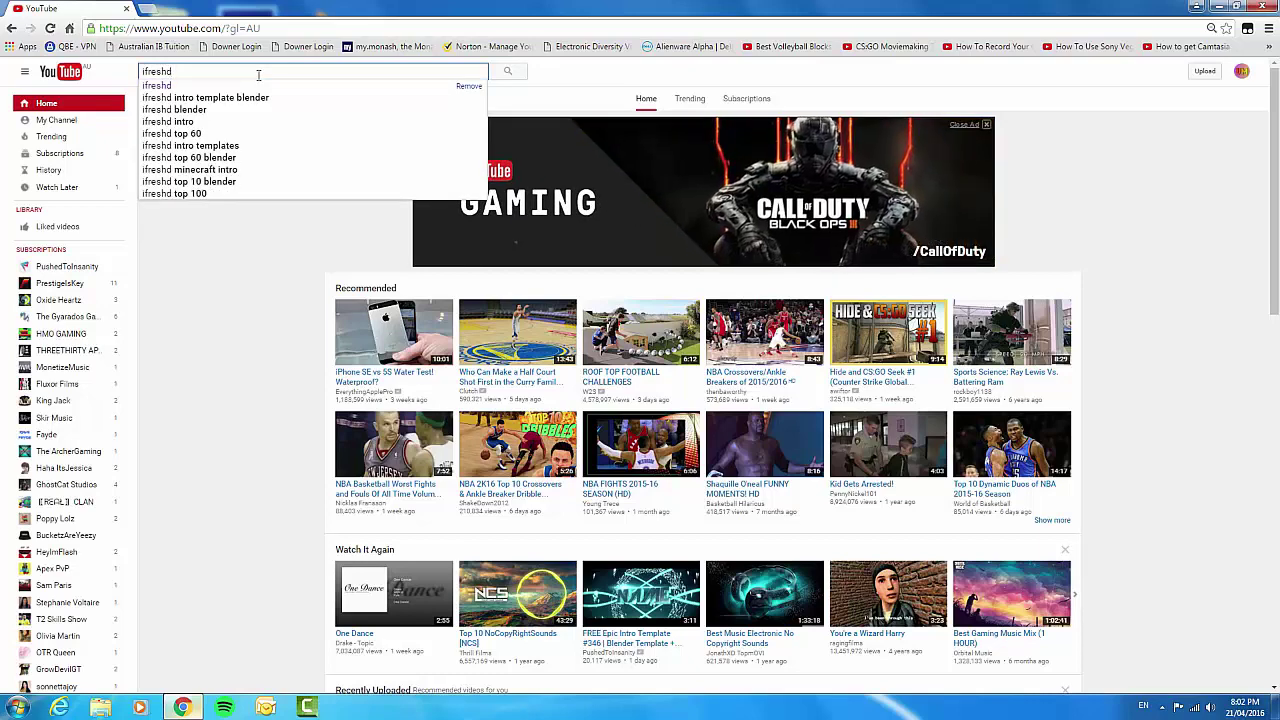
key(Return)
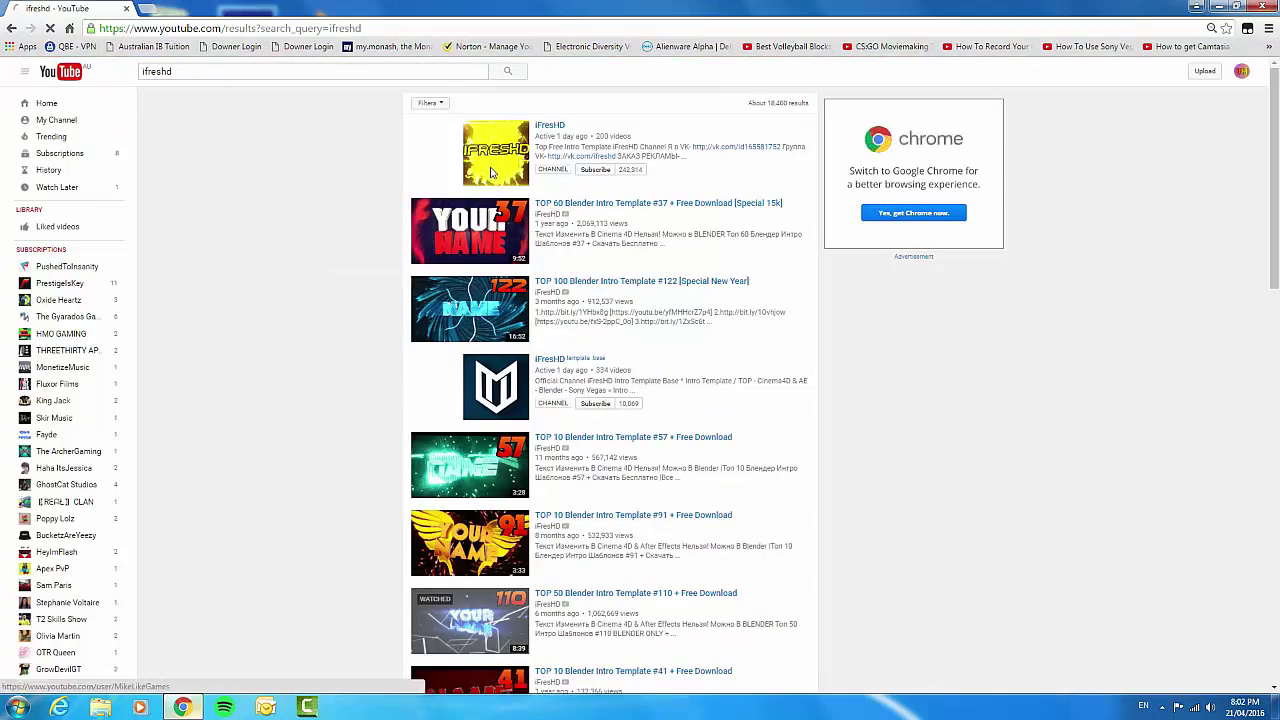
Look through the ifreshd results for Blender intro template videos
mouse_move(491, 173)
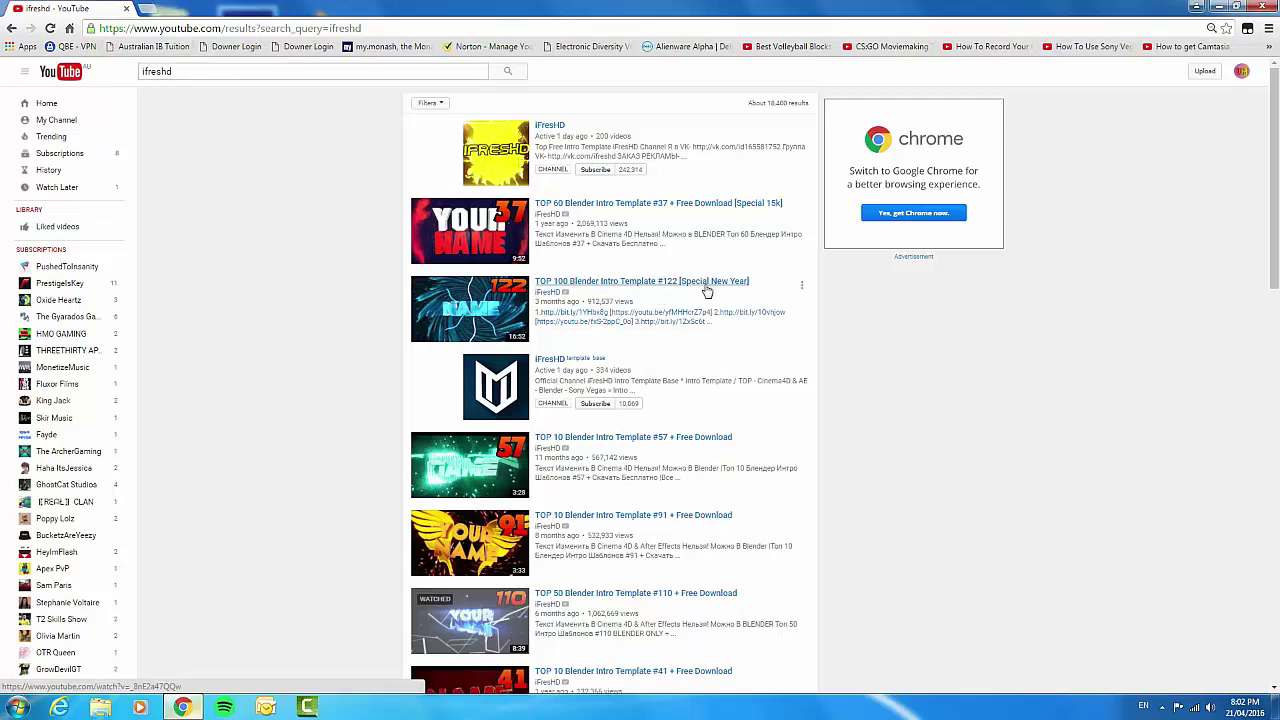
click(280, 71)
key(Return)
scroll(323, 477, down, 2)
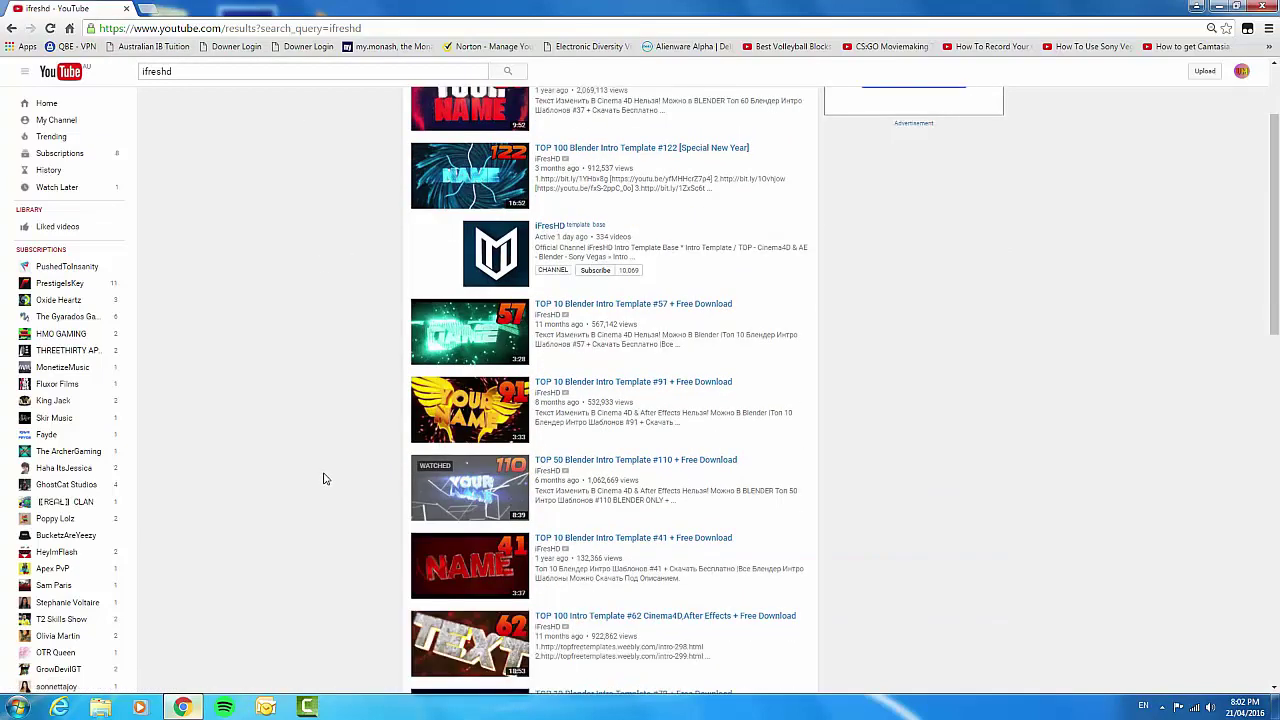
scroll(323, 477, down, 4)
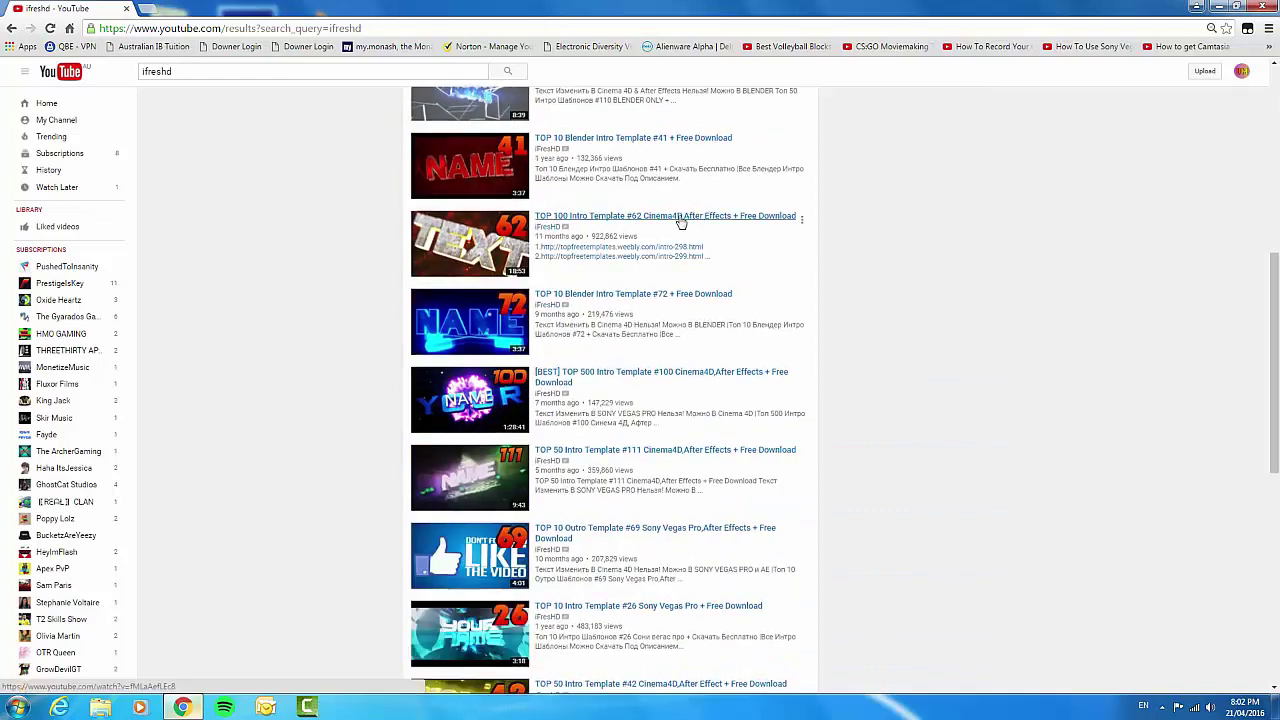
scroll(271, 214, up, 5)
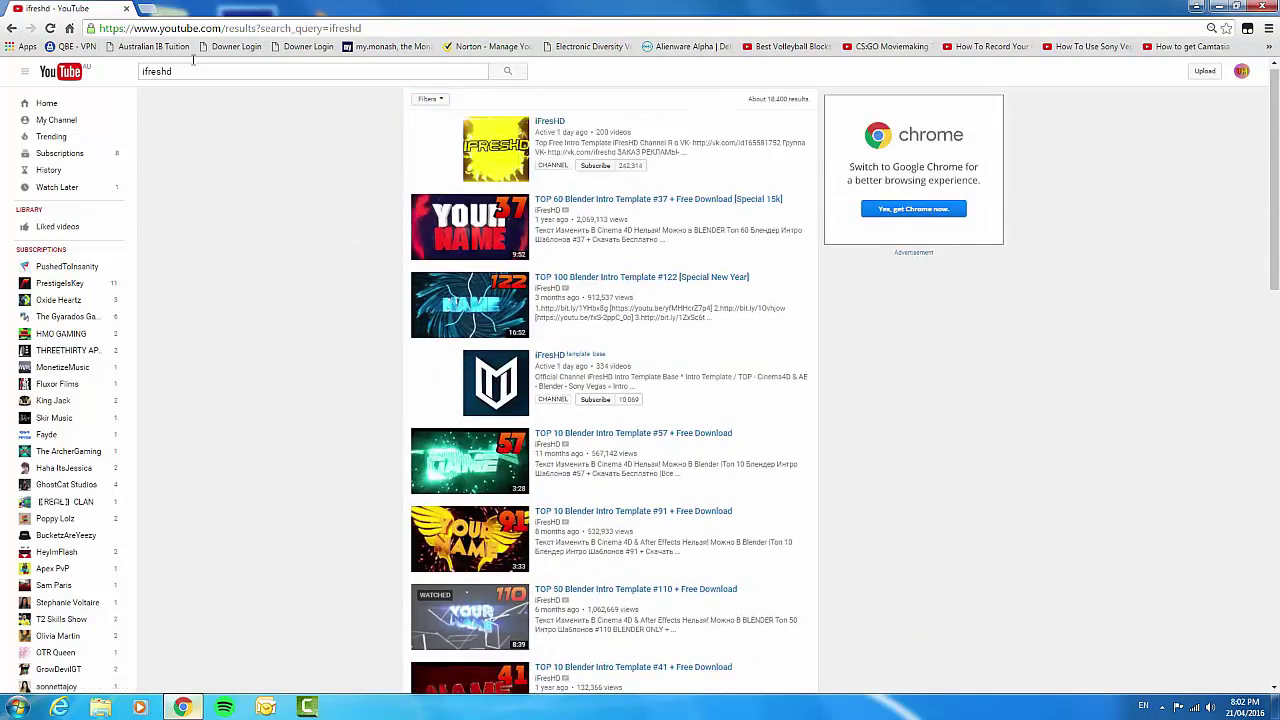
Replace the YouTube search with "pushed to insanity" and run it
click(190, 71)
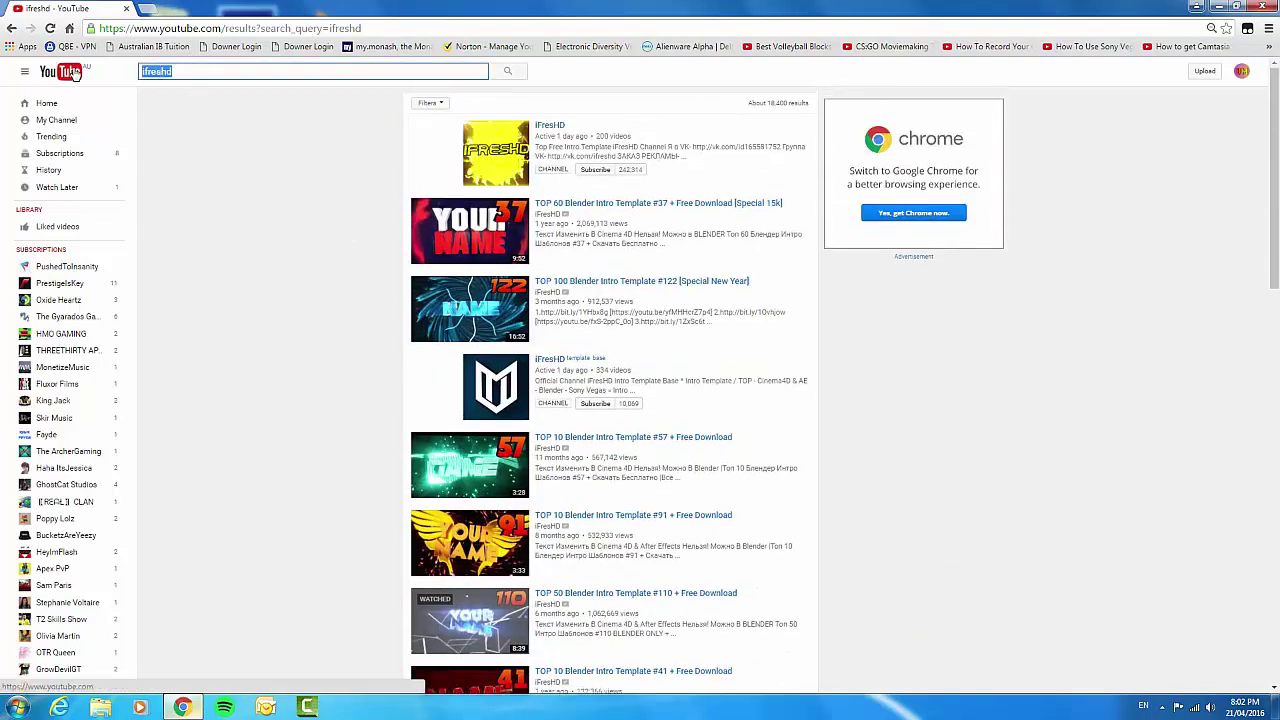
key(BackSpace)
text(pushed)
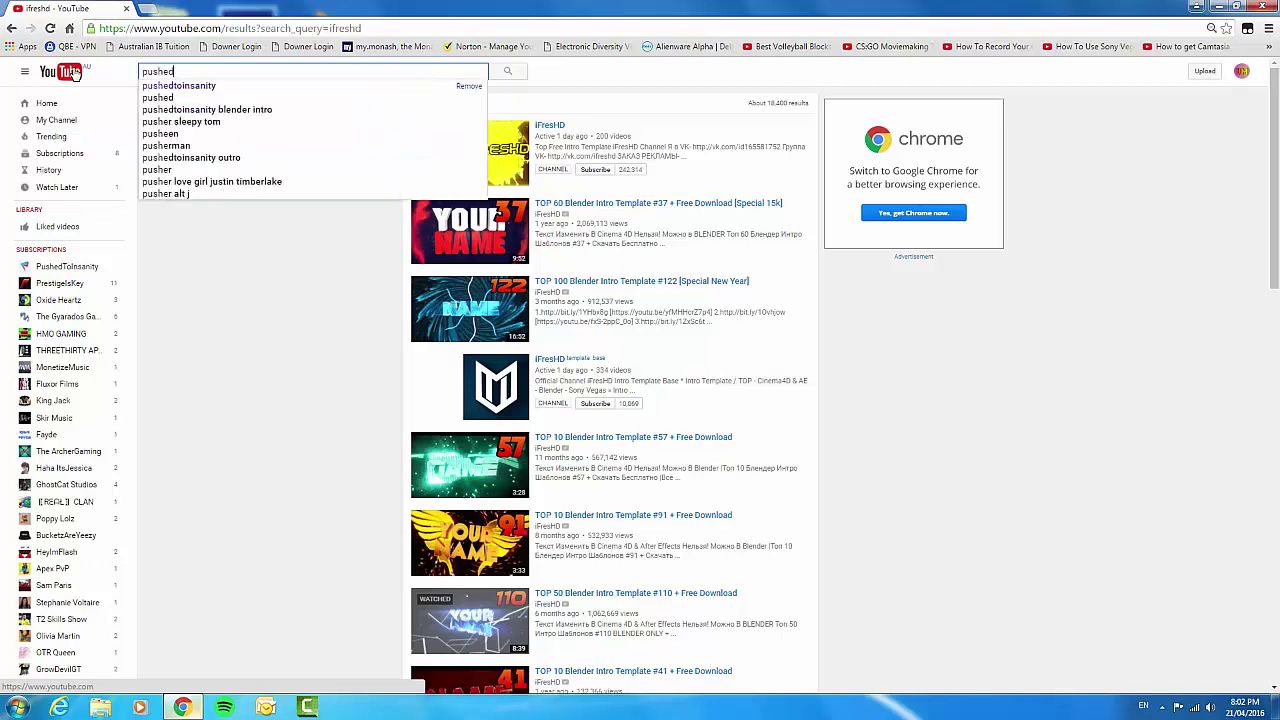
key(Down)
key(Return)
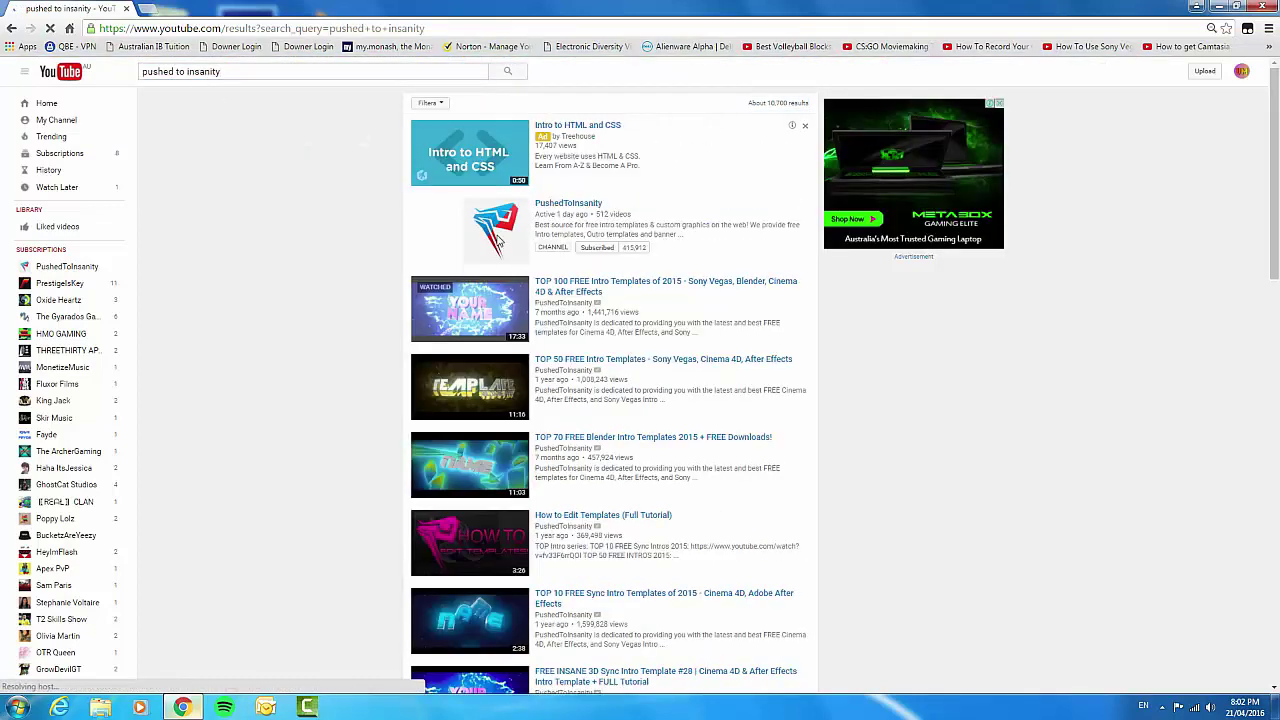
Open the video "FREE Epic Intro Template #346" from the PushedToInsanity channel's uploads and pause it
click(495, 228)
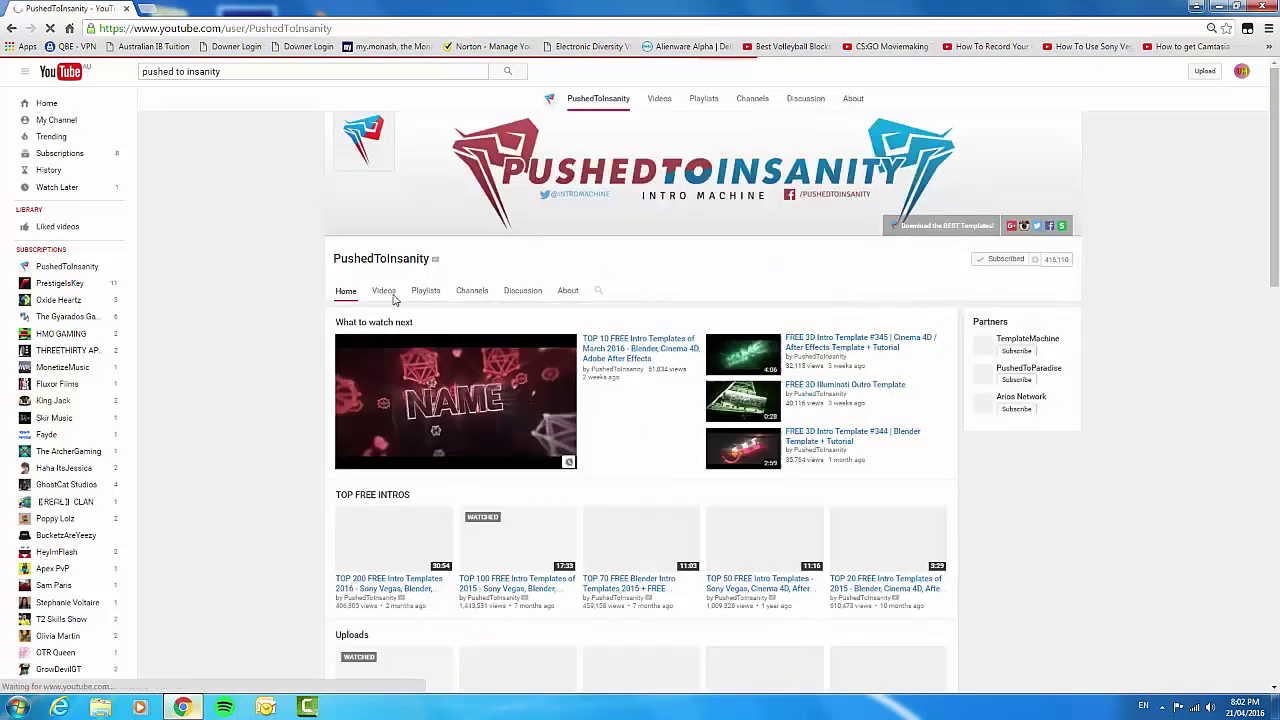
click(397, 273)
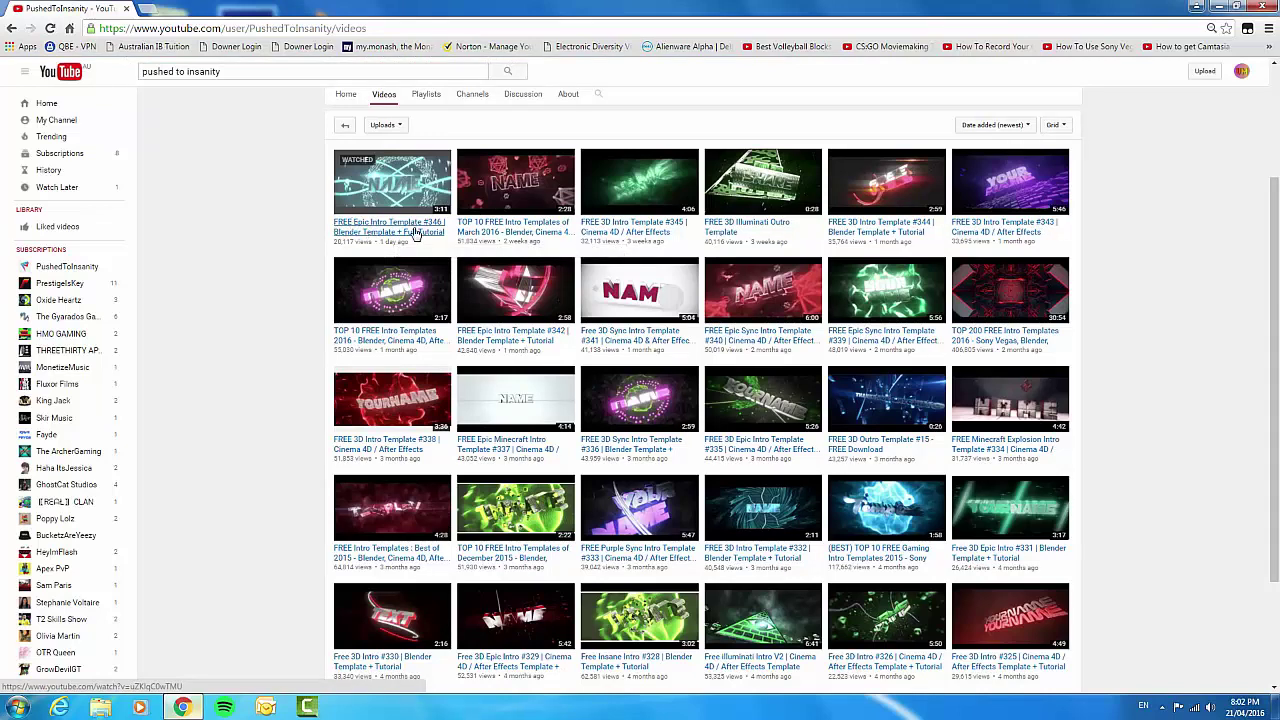
click(415, 232)
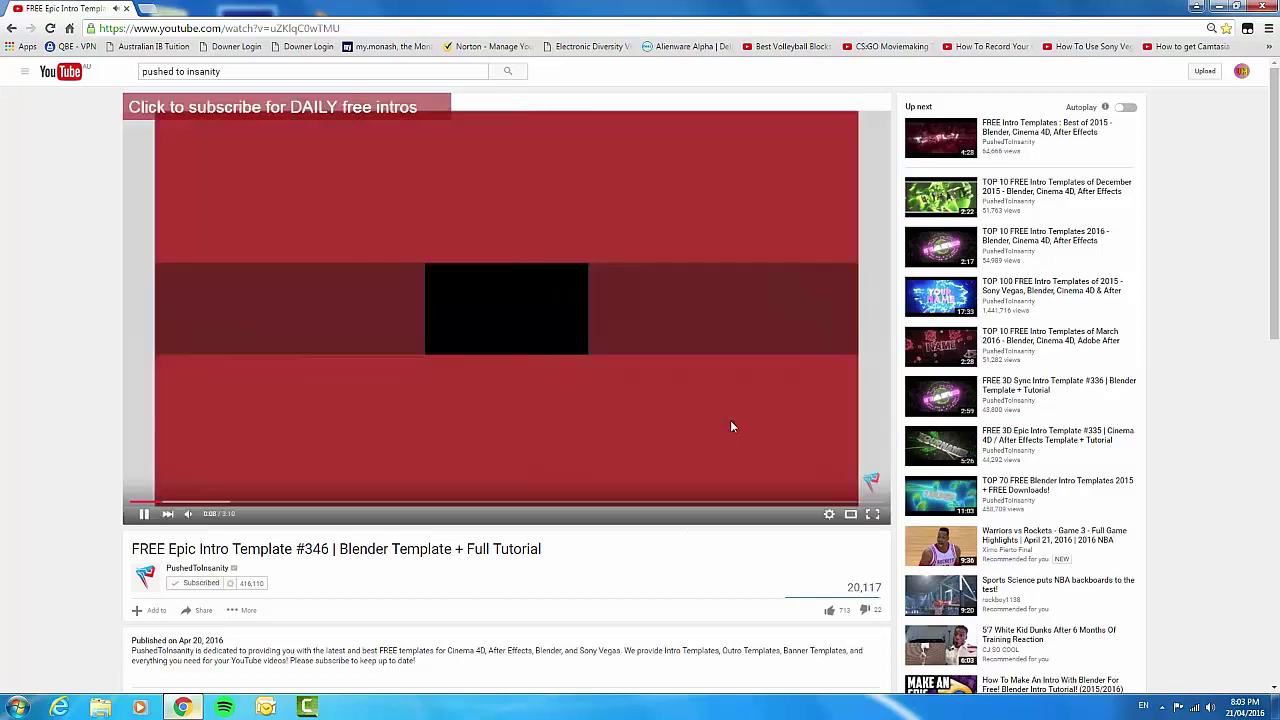
click(378, 487)
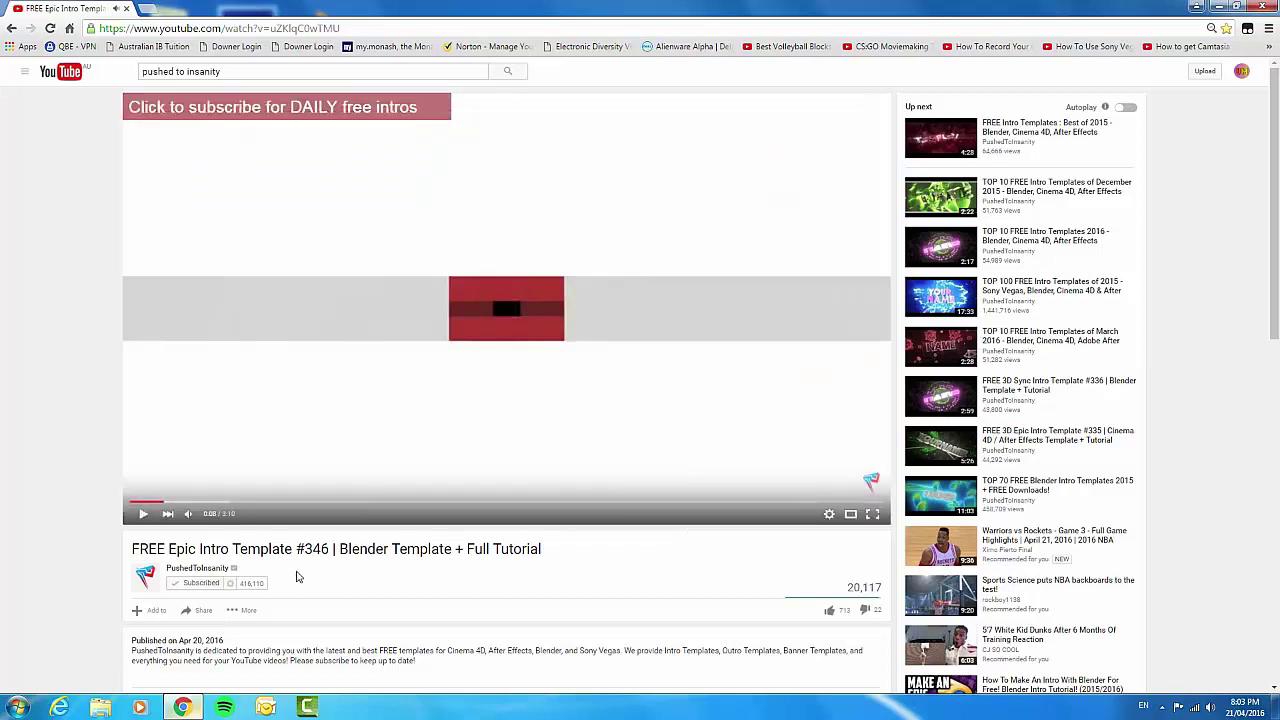
Expand the full description of the intro template video and find its download and creator links
scroll(80, 560, down, 2)
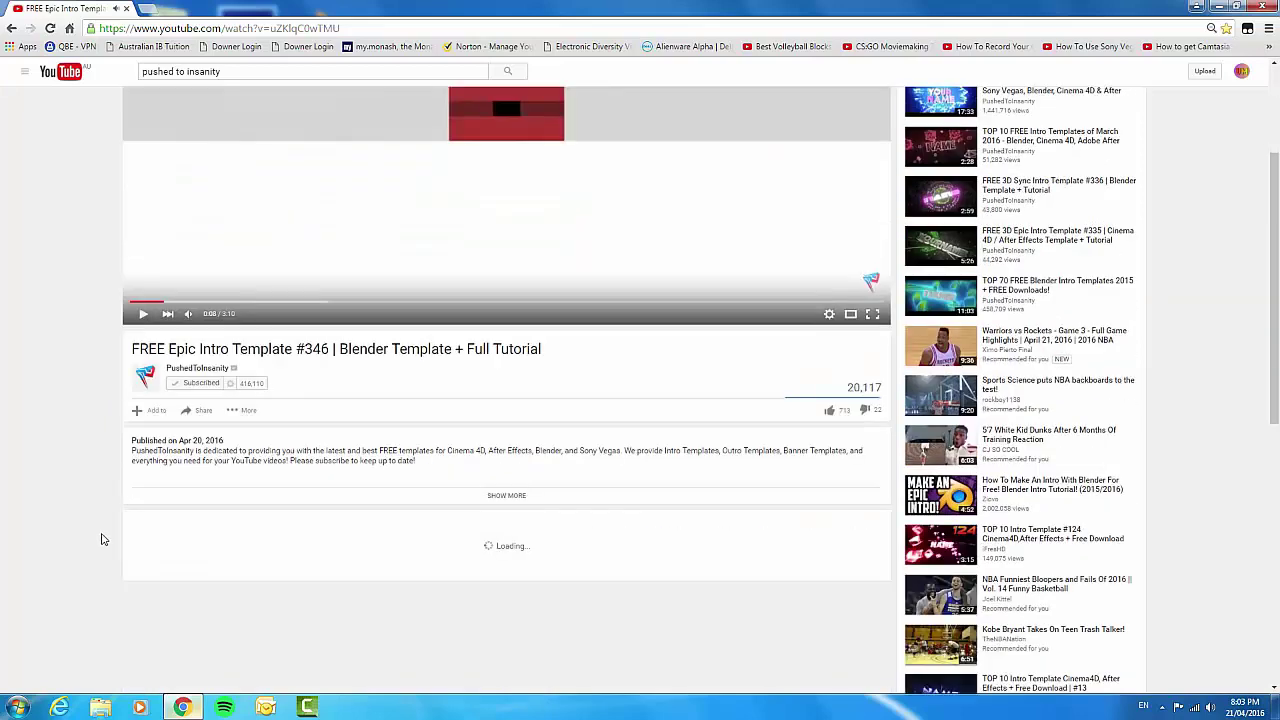
scroll(100, 538, up, 2)
scroll(124, 445, down, 5)
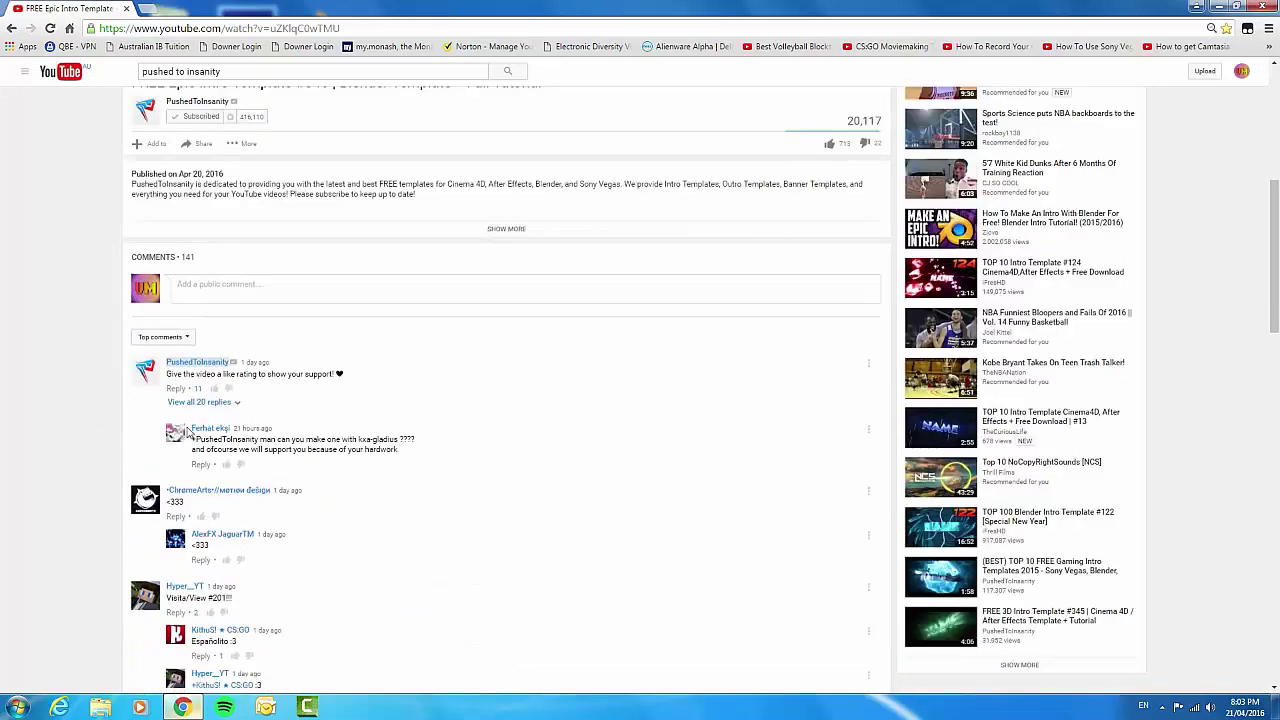
click(158, 410)
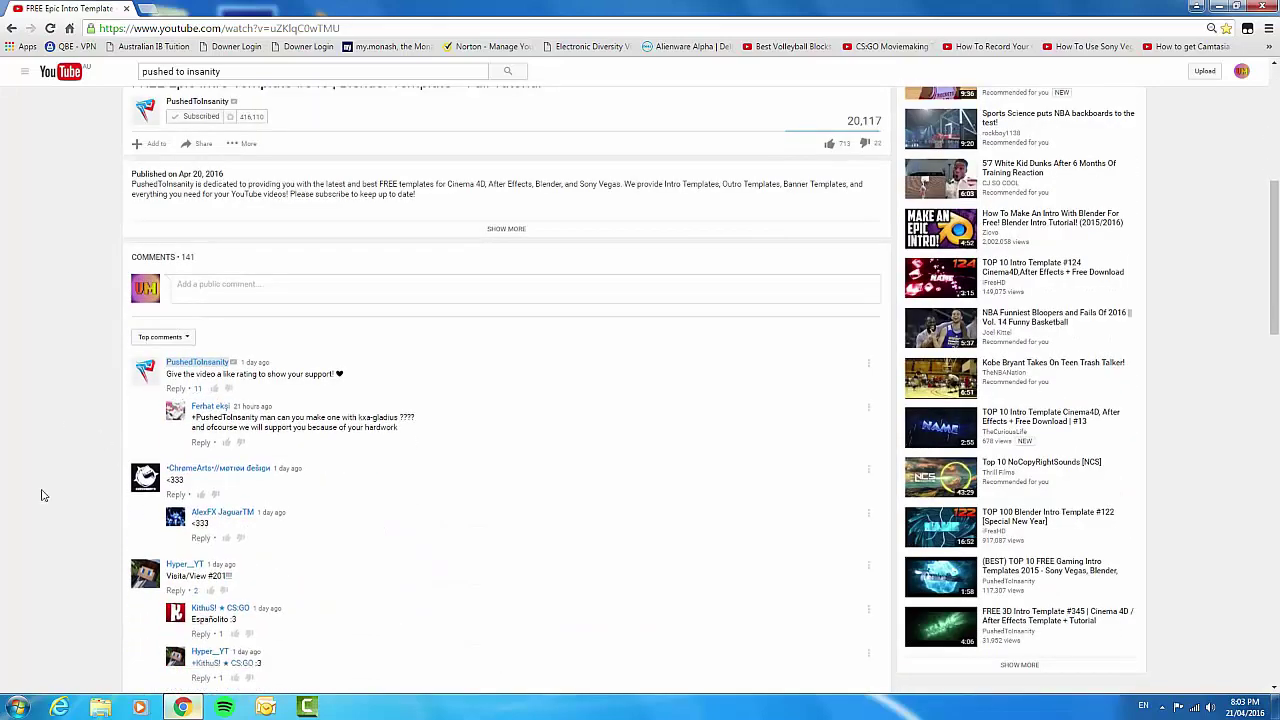
scroll(482, 468, up, 2)
click(506, 430)
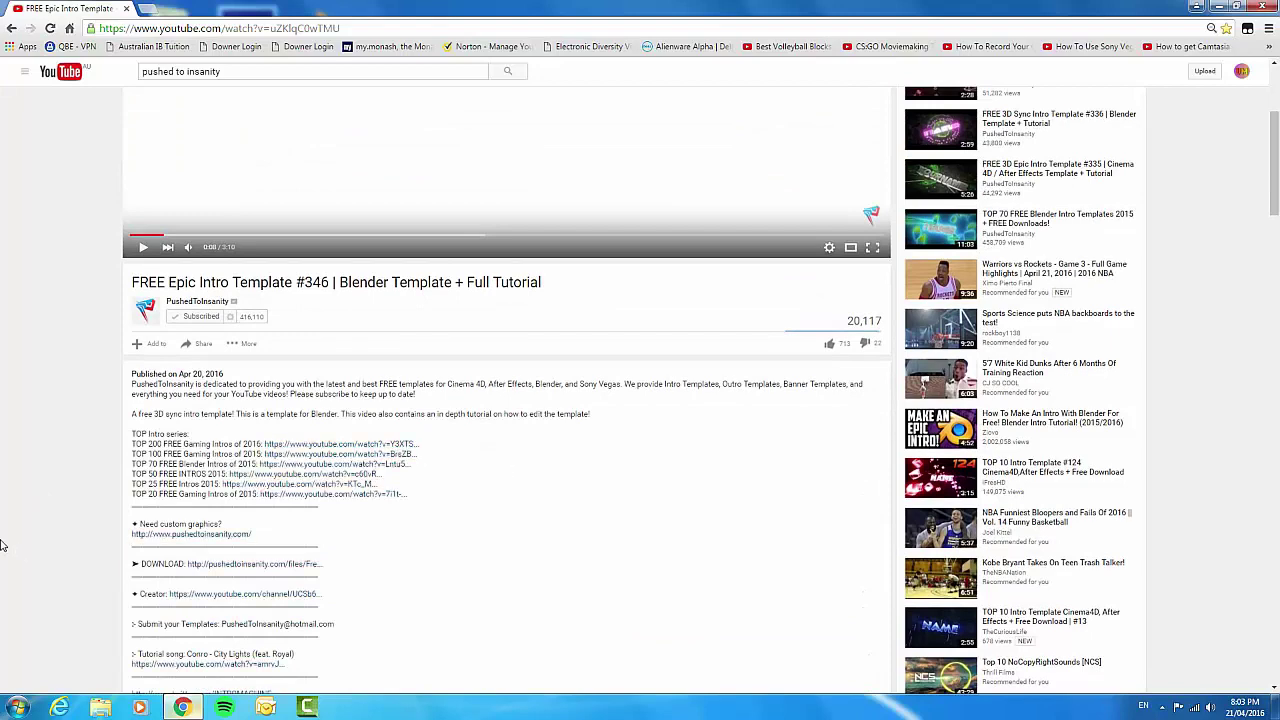
scroll(101, 532, down, 1)
scroll(110, 527, down, 2)
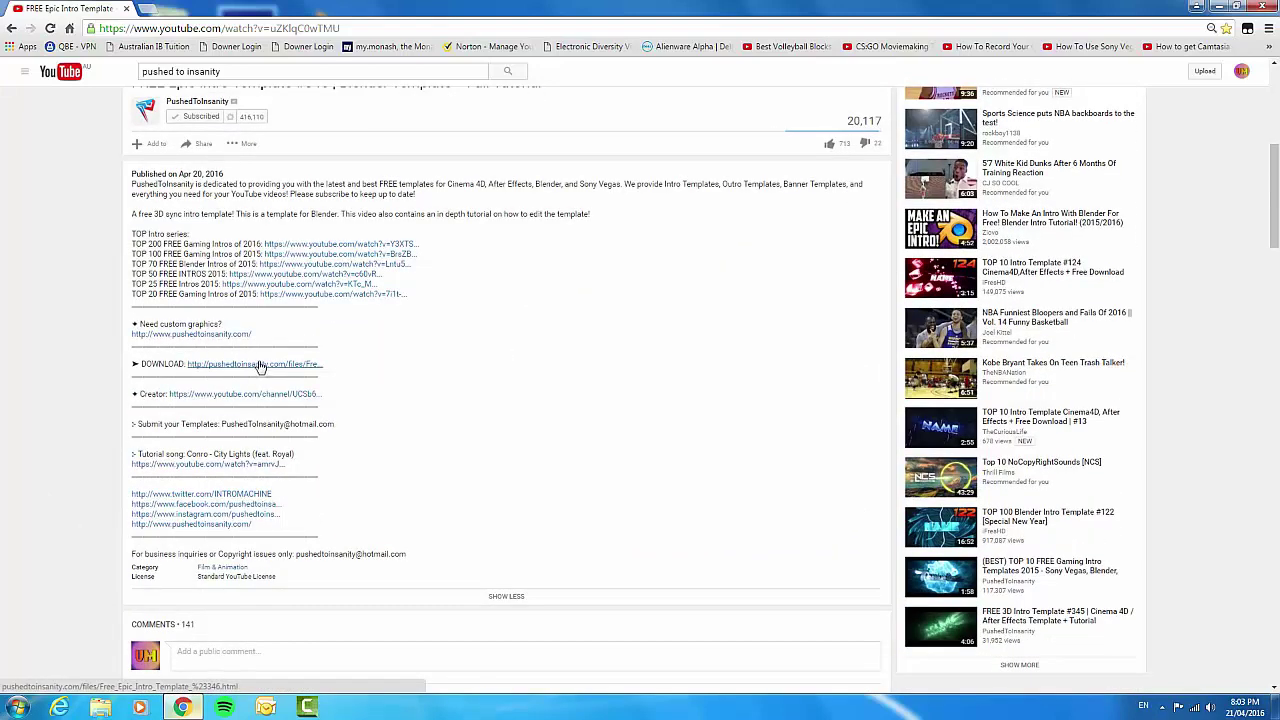
View the template creator's channel from the description link in a separate tab and close that tab
right_click(208, 397)
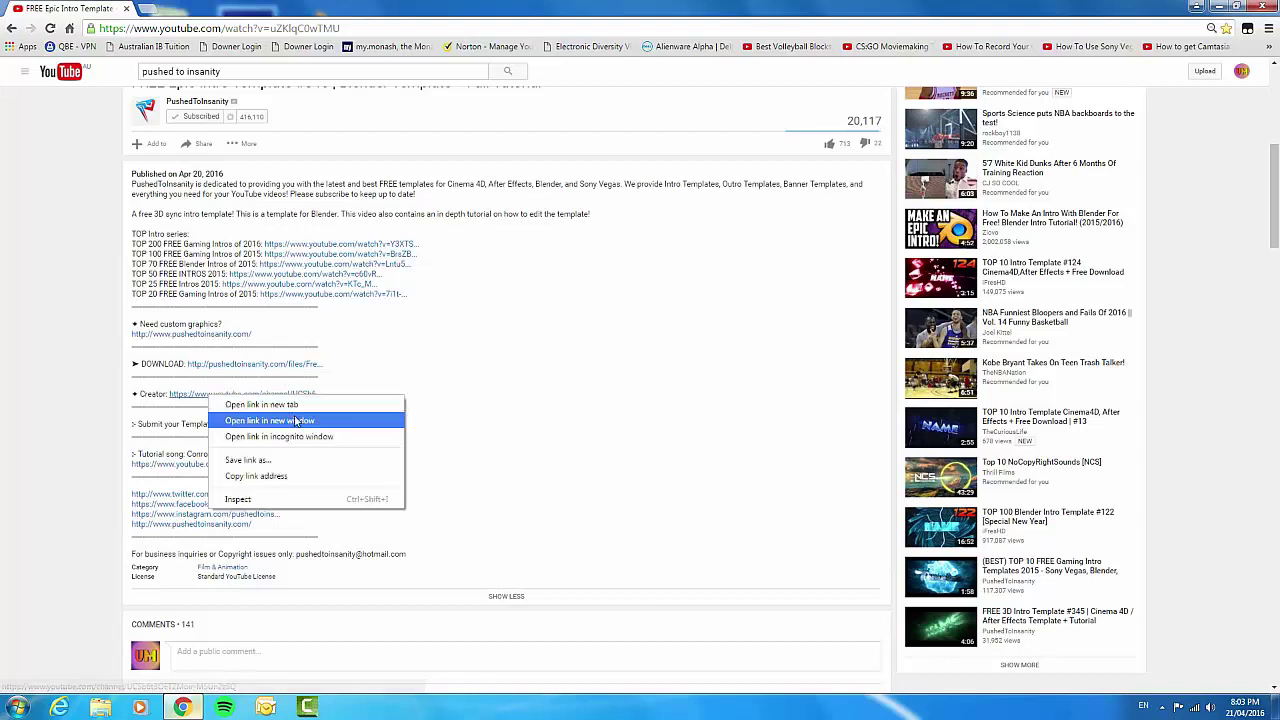
key(Escape)
right_click(237, 395)
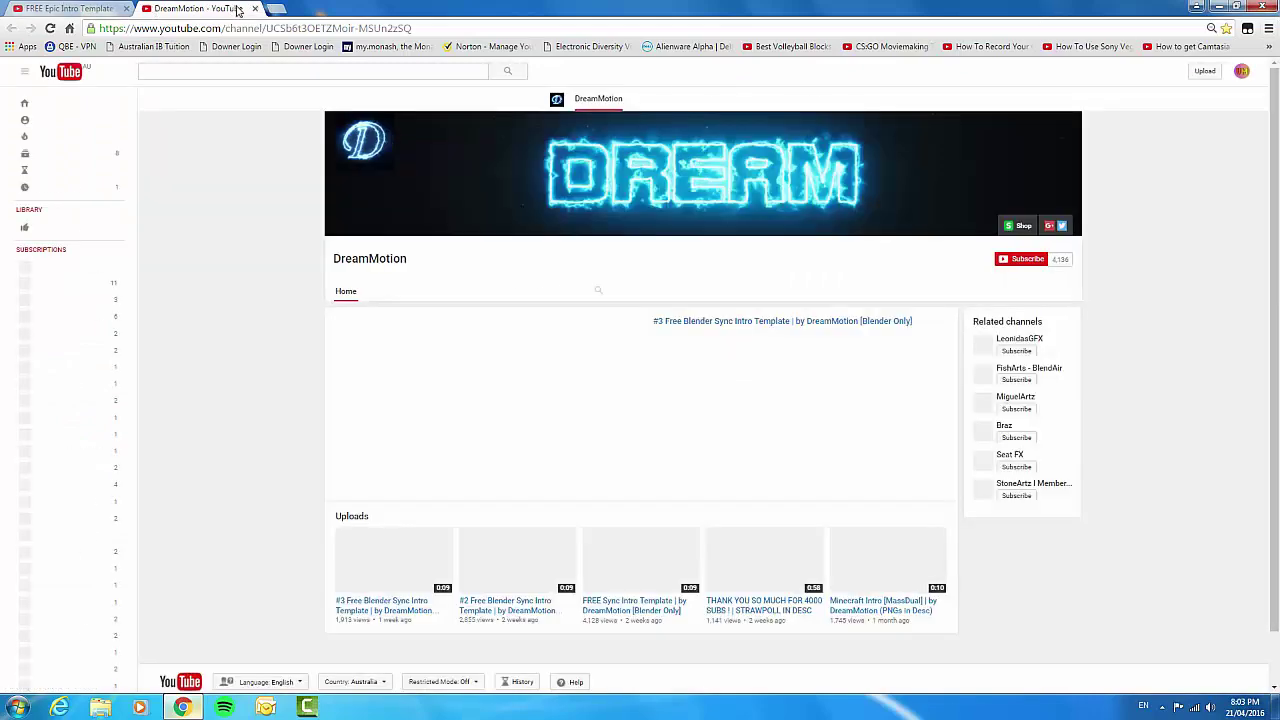
click(253, 9)
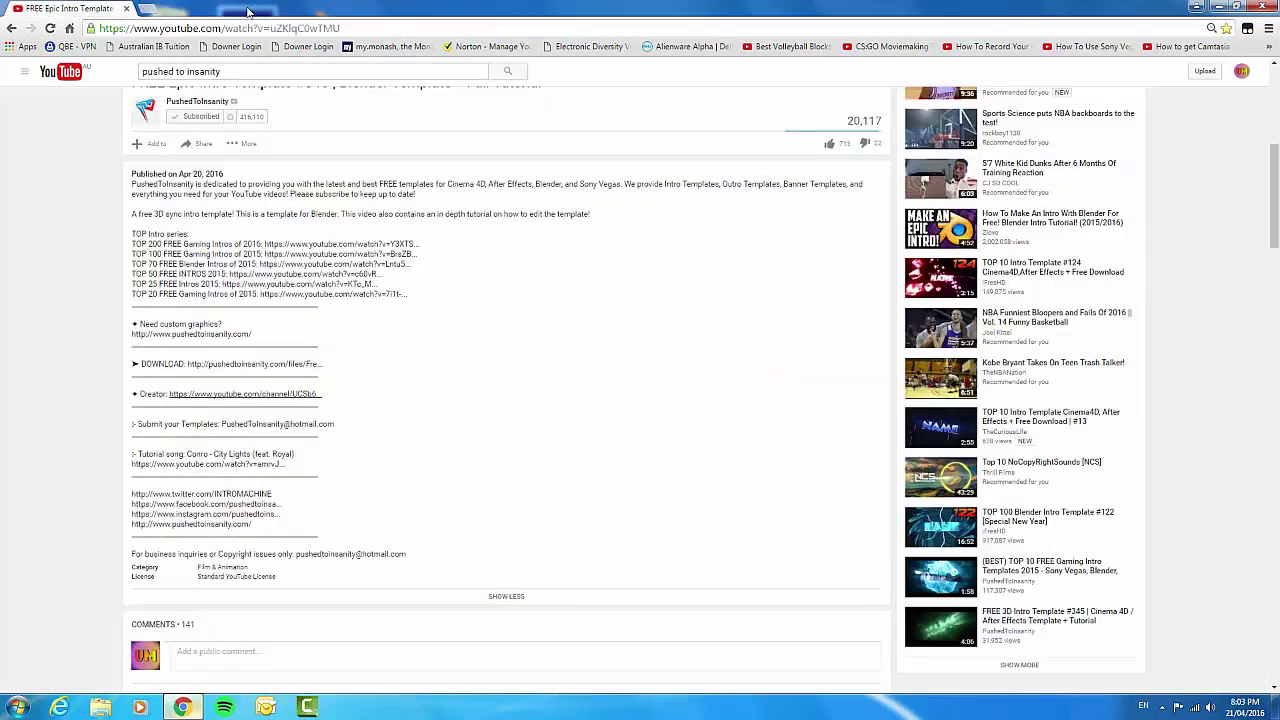
Open the DOWNLOAD link for Intro Template #346 from the video description in a new tab
scroll(101, 431, up, 3)
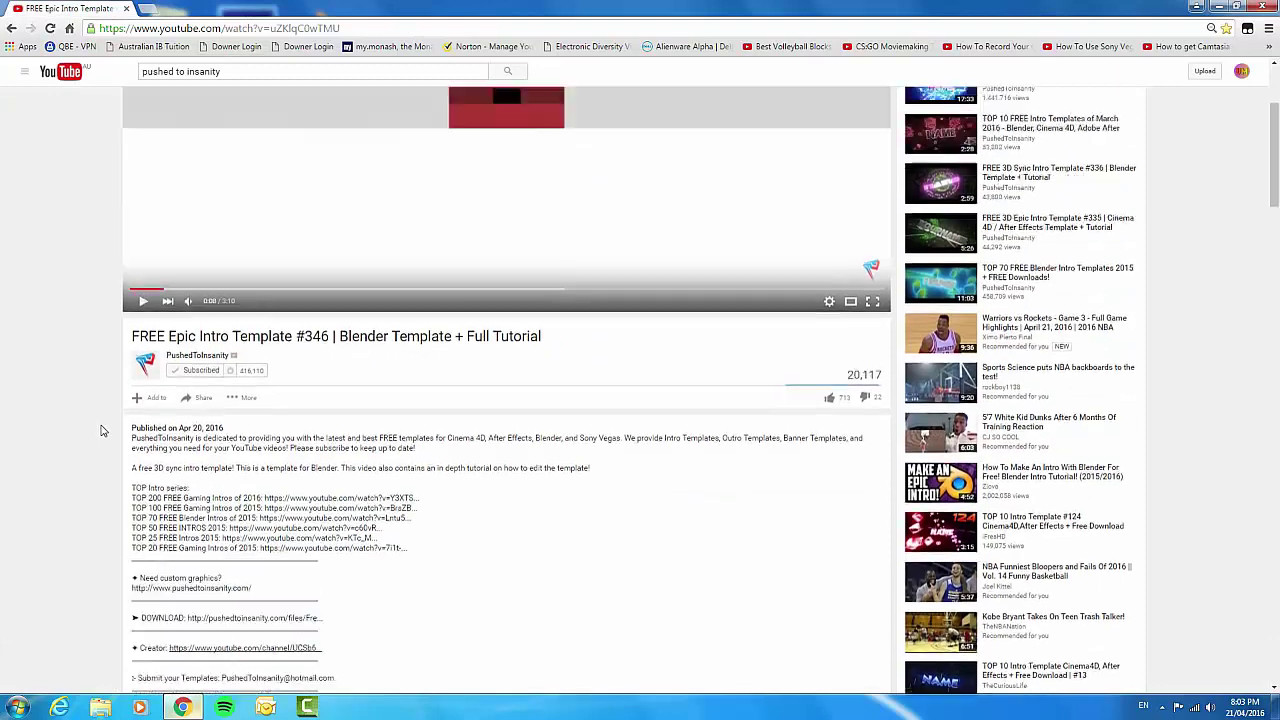
scroll(101, 431, up, 2)
scroll(101, 431, down, 3)
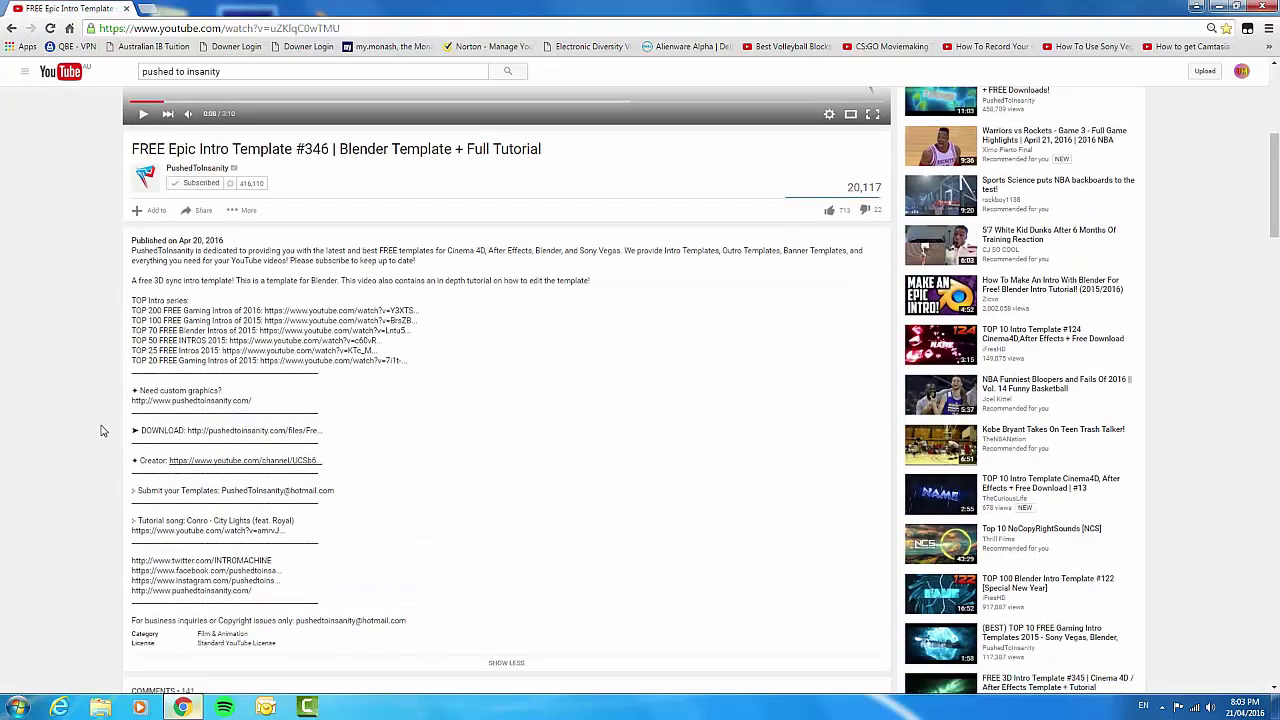
right_click(234, 431)
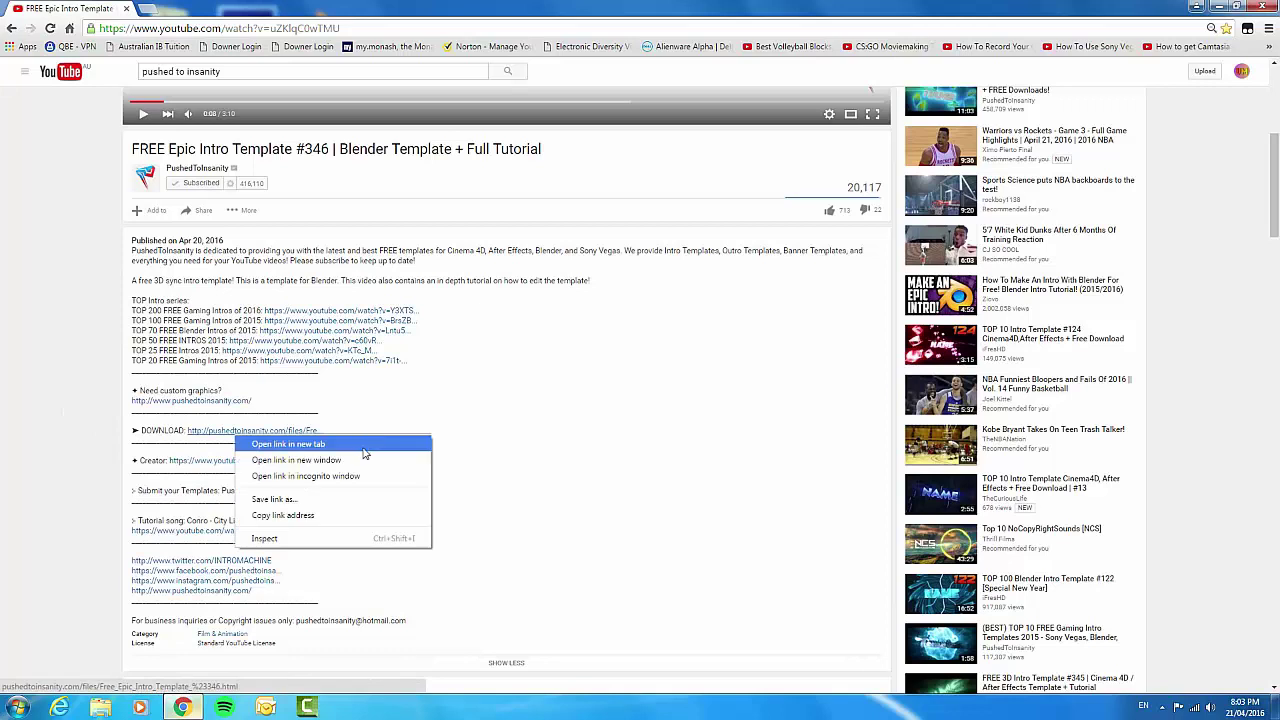
click(370, 444)
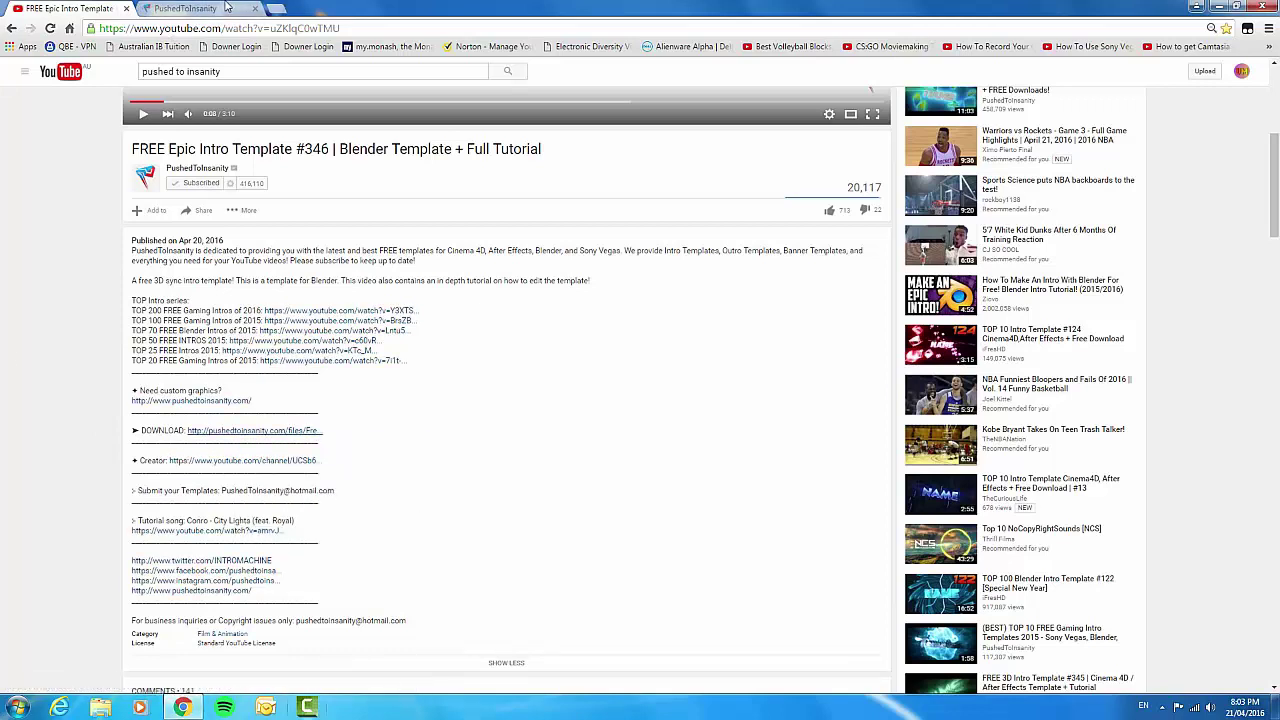
View the template's download page, pause its embedded preview video, and return to the YouTube video page
click(166, 7)
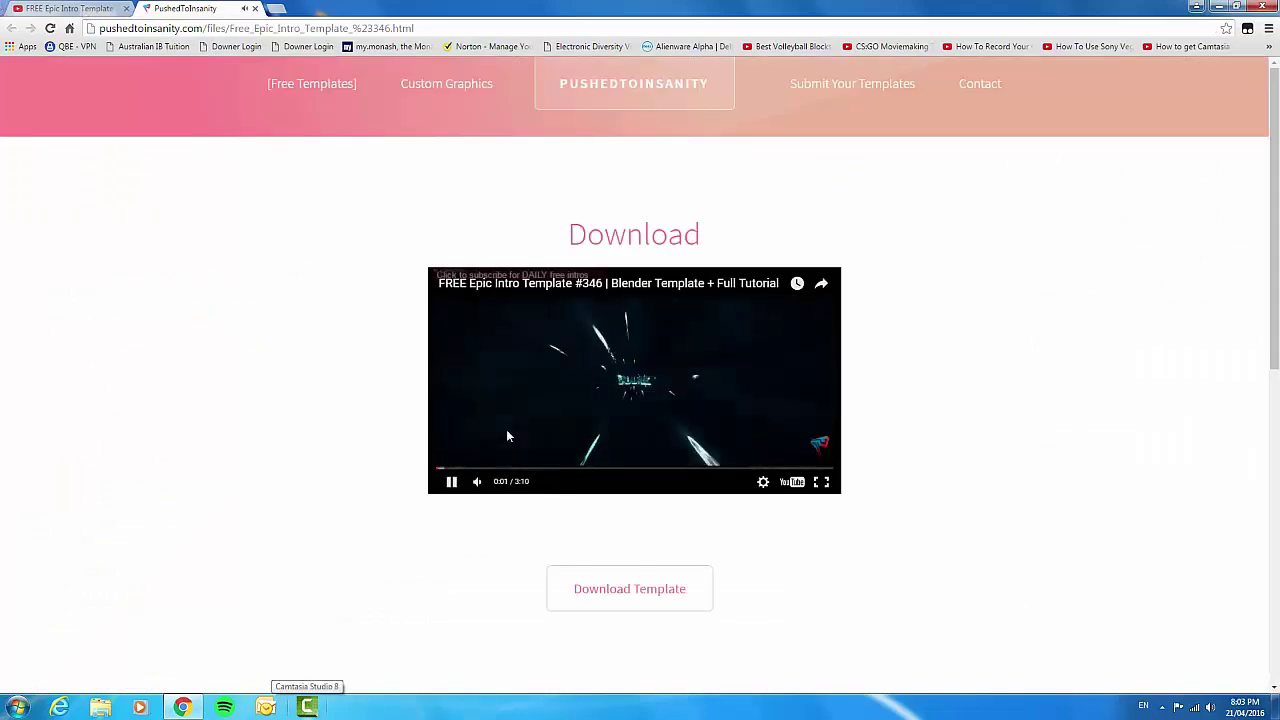
click(70, 8)
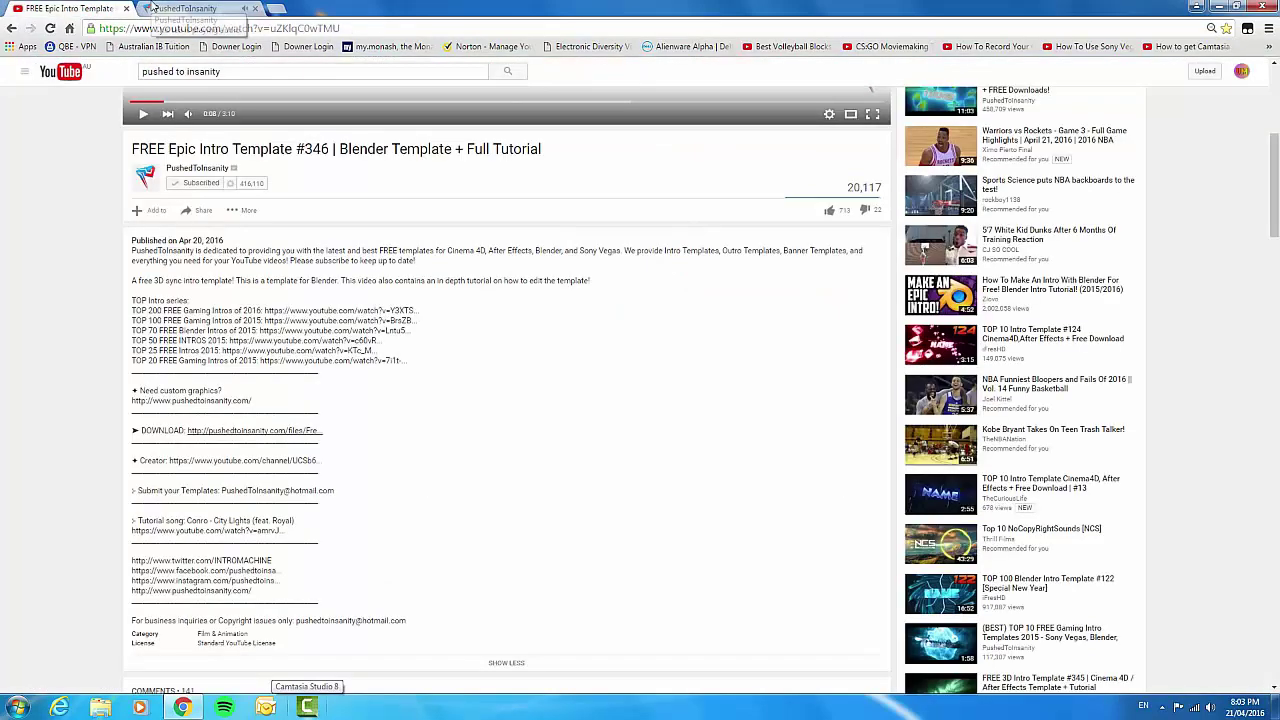
click(167, 7)
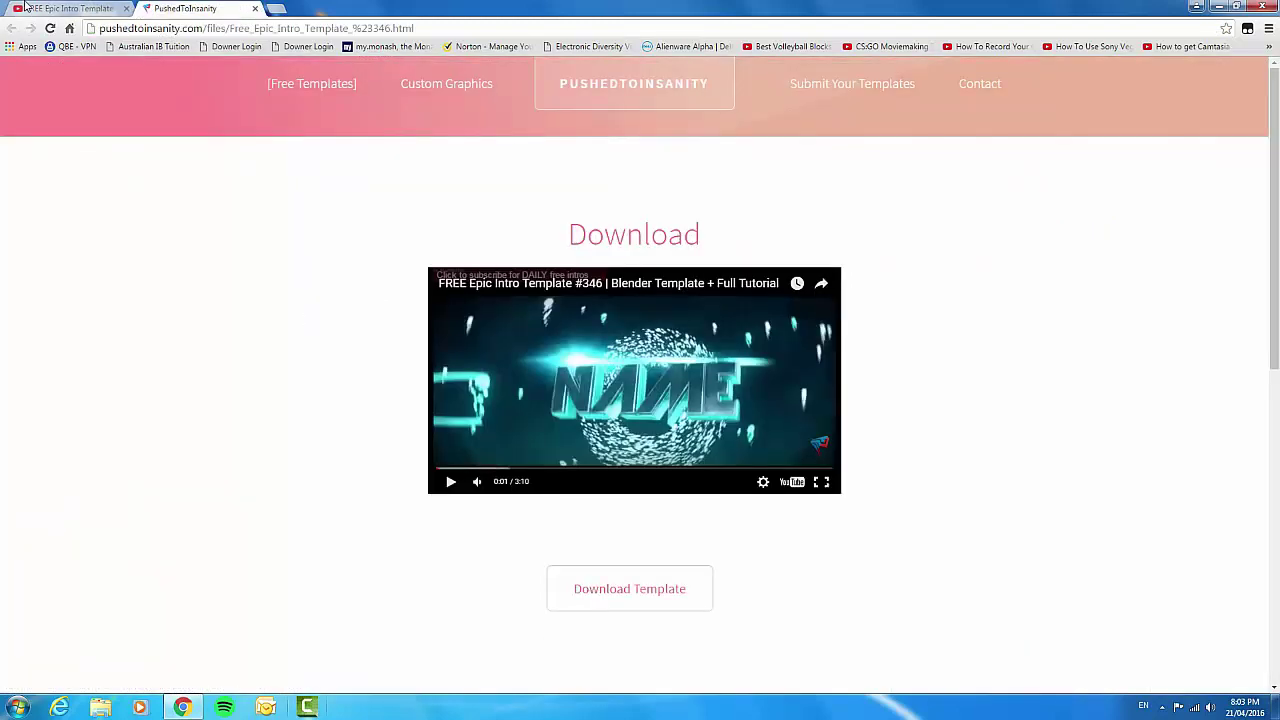
click(70, 8)
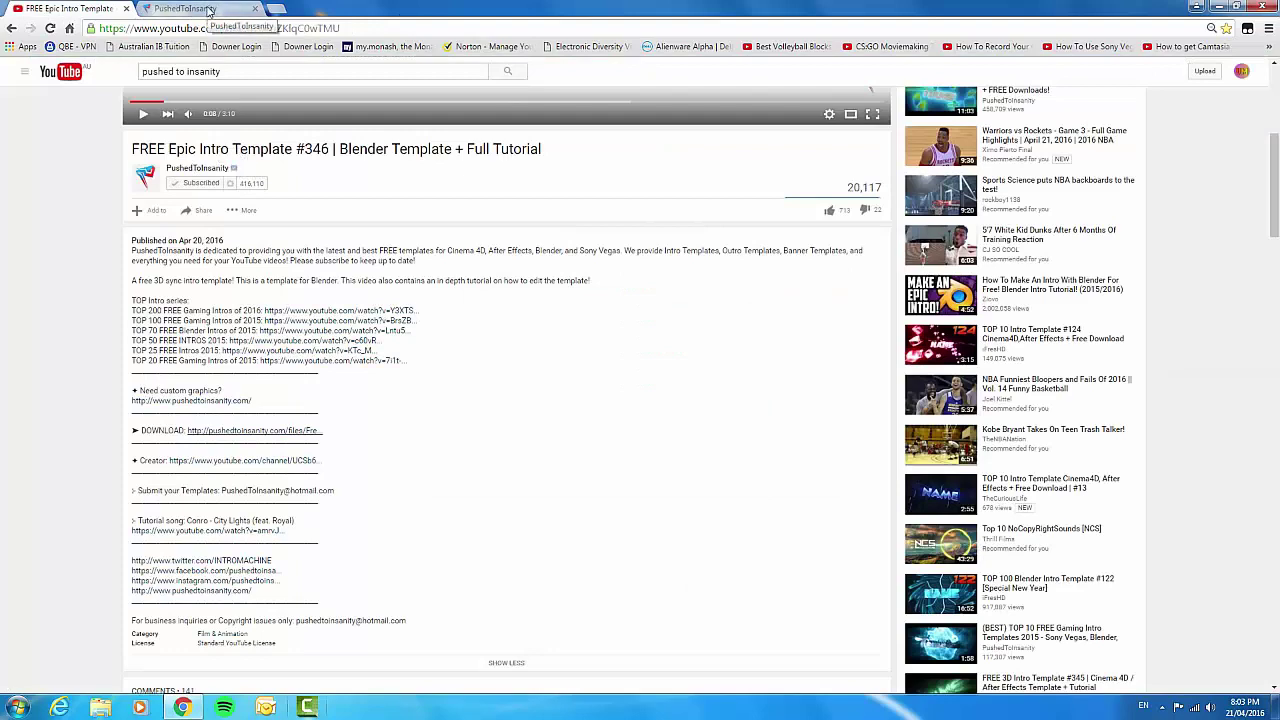
Review the Intro Template #346 video page and collapse its full description
scroll(587, 660, up, 3)
scroll(587, 660, up, 1)
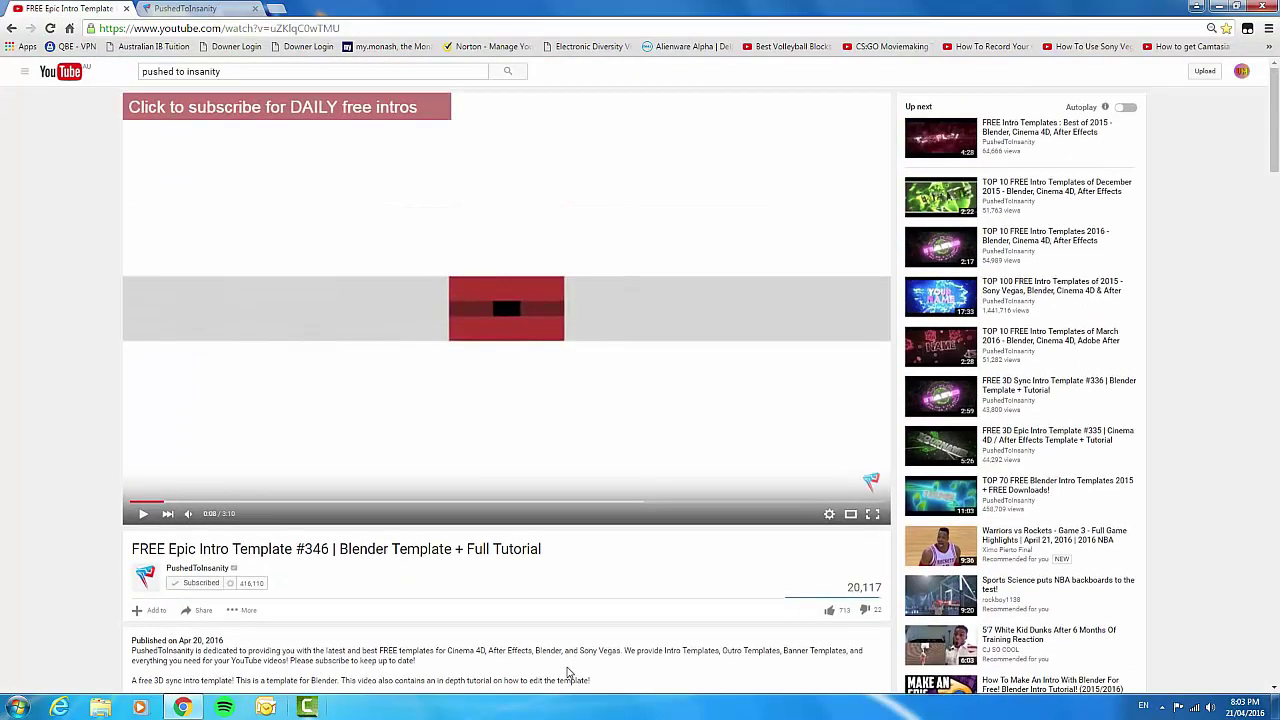
scroll(488, 458, down, 5)
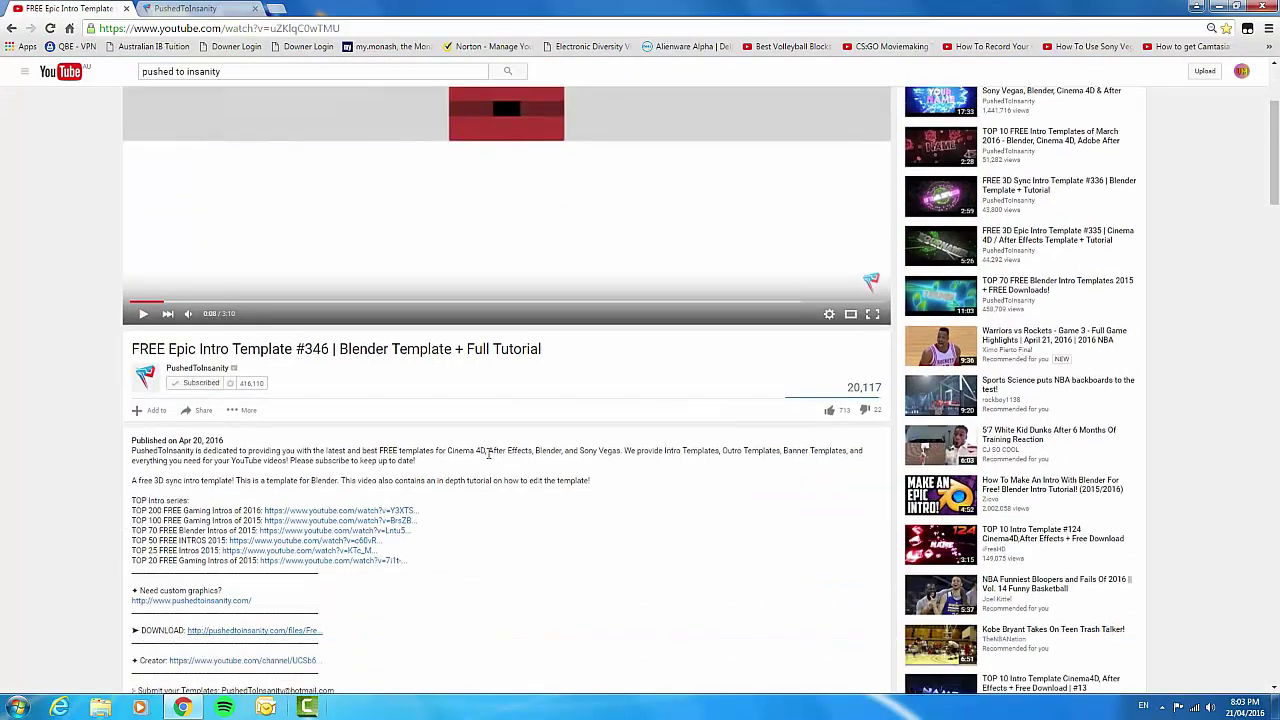
scroll(586, 643, up, 3)
scroll(549, 597, down, 2)
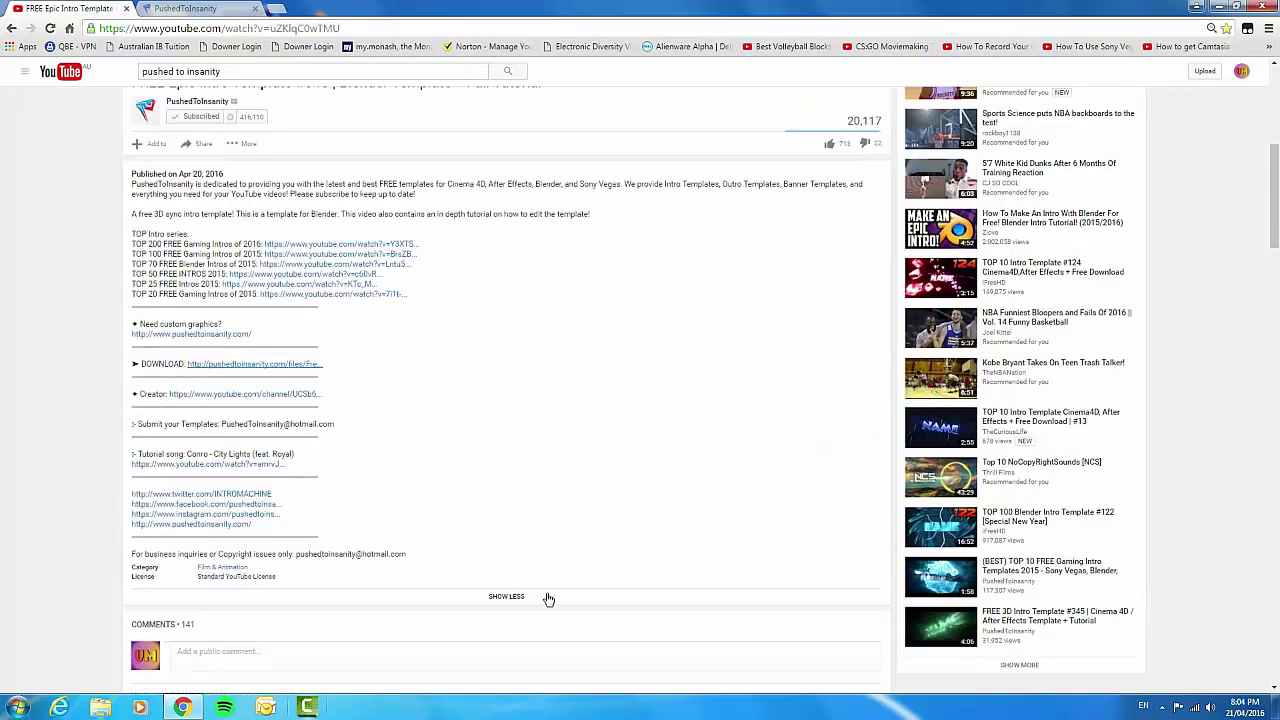
click(549, 597)
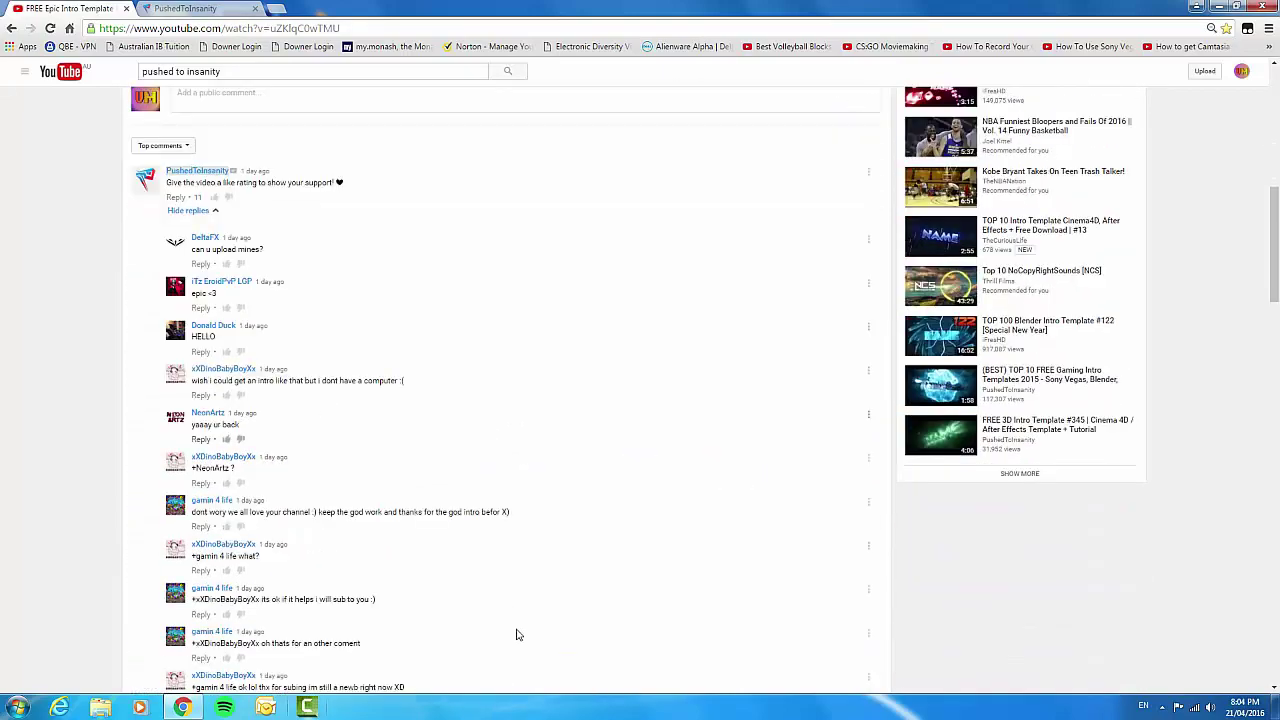
scroll(520, 631, up, 4)
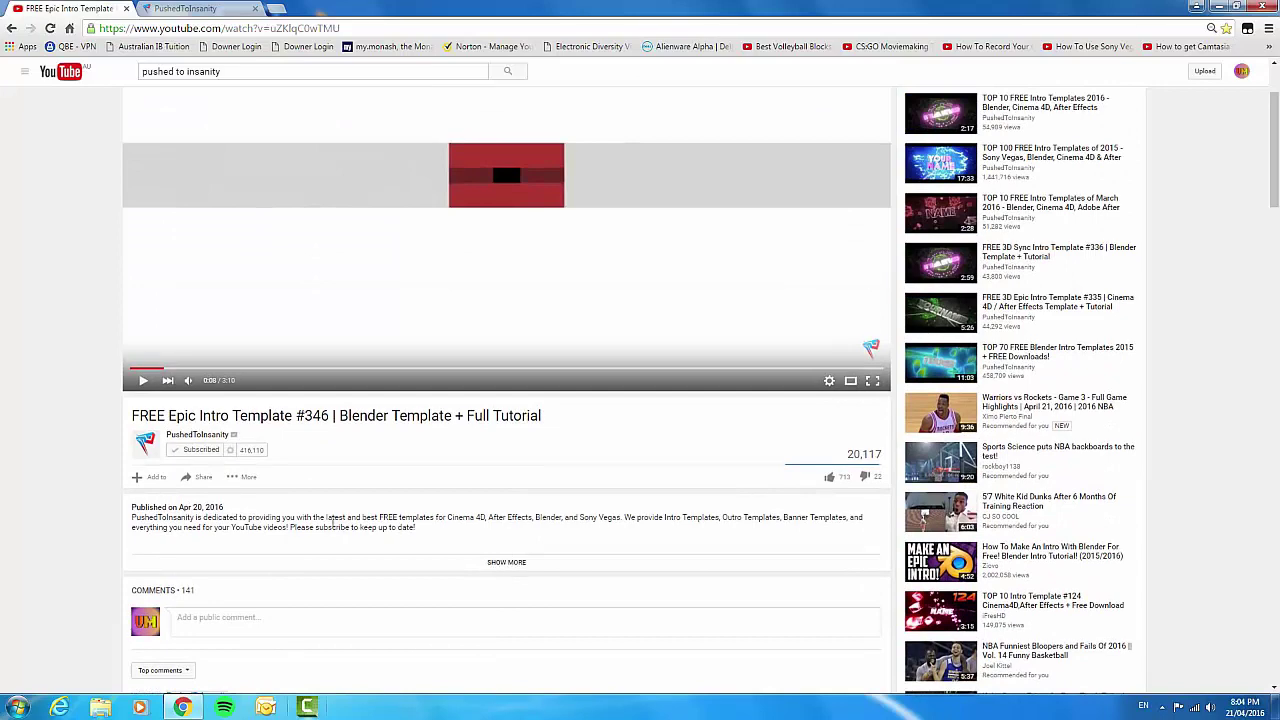
scroll(5, 360, up, 2)
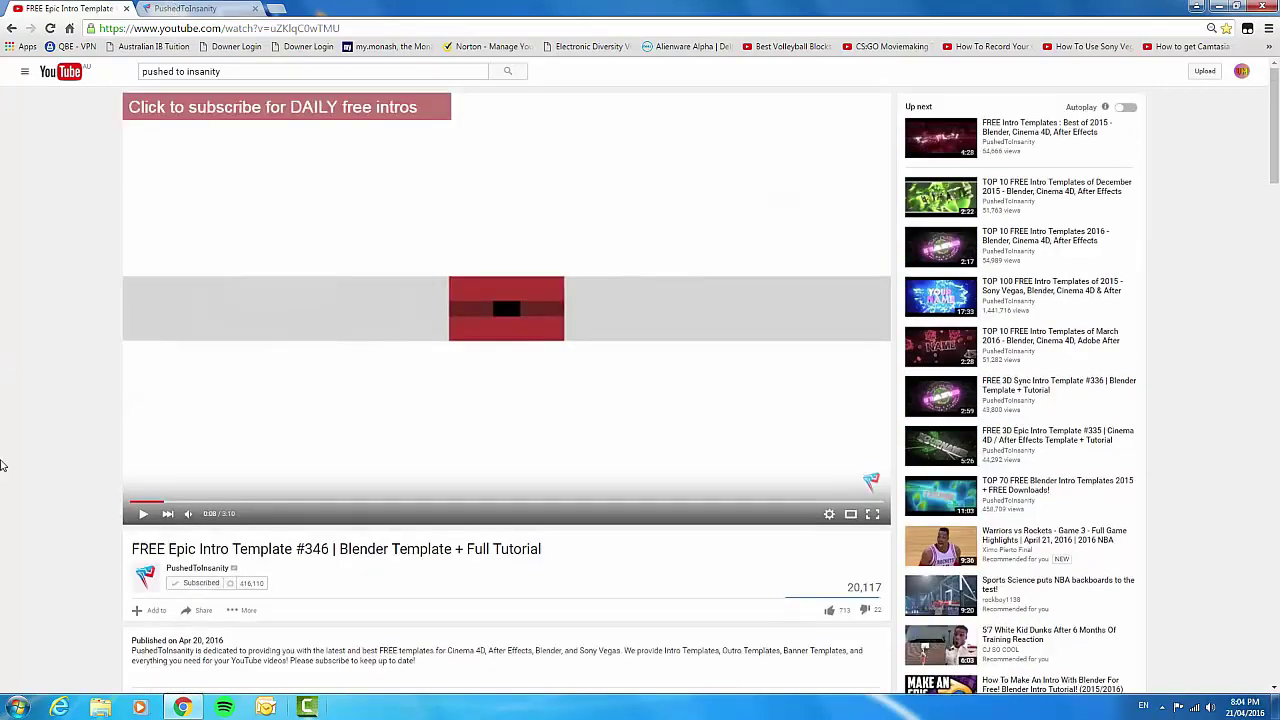
scroll(231, 349, down, 4)
scroll(194, 363, up, 3)
Look over the PushedToInsanity download page for Intro Template #346 and request the template download
click(157, 7)
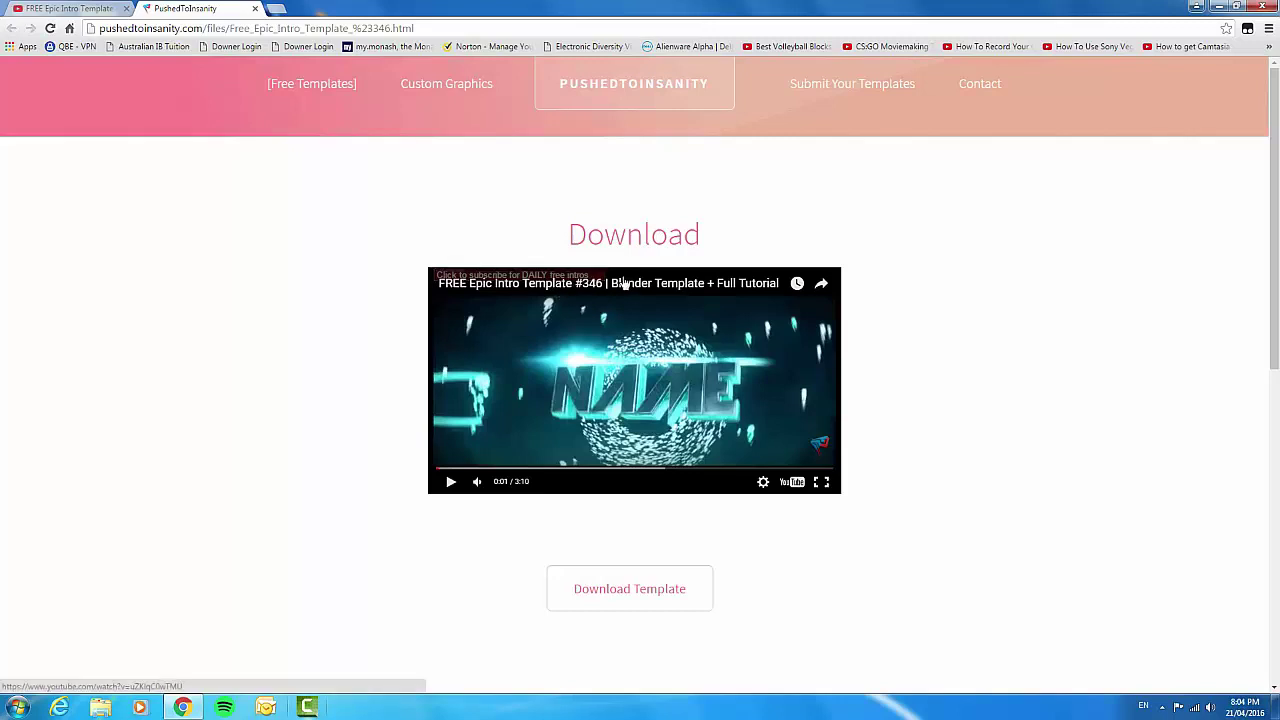
scroll(940, 287, down, 1)
scroll(940, 287, up, 1)
scroll(940, 287, down, 6)
scroll(940, 287, up, 7)
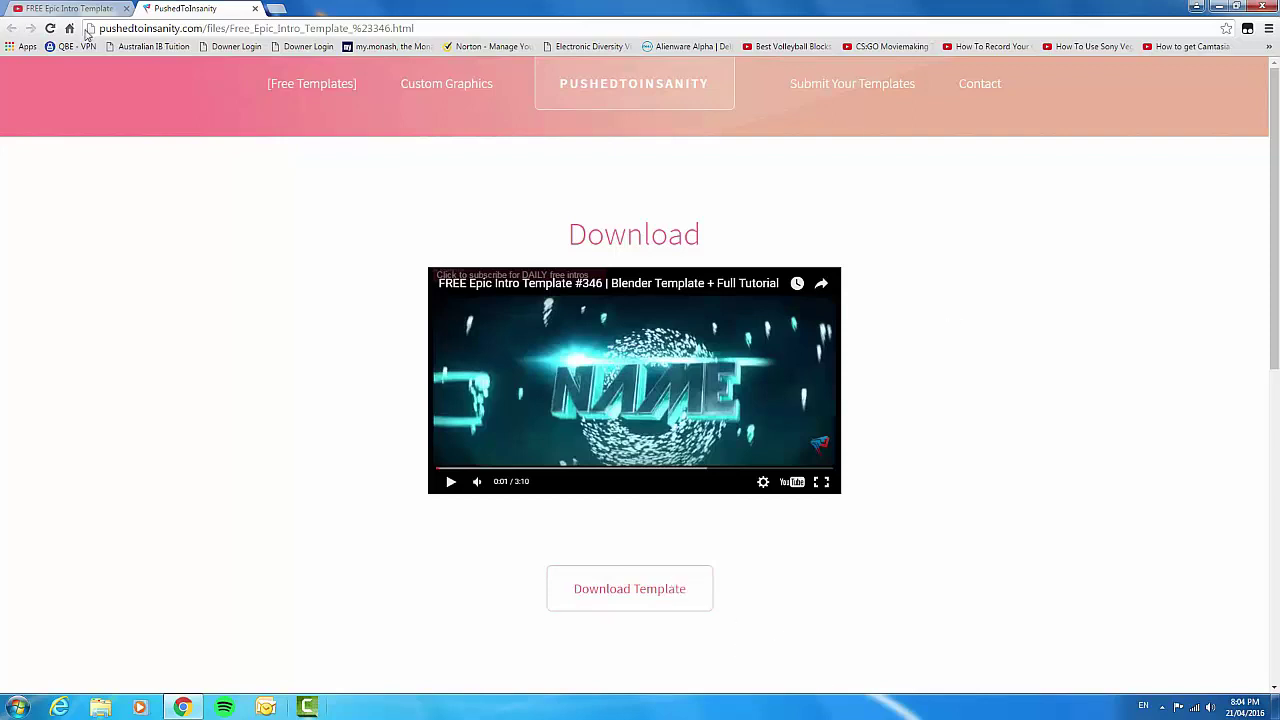
drag(323, 321, 478, 276)
click(293, 241)
click(614, 593)
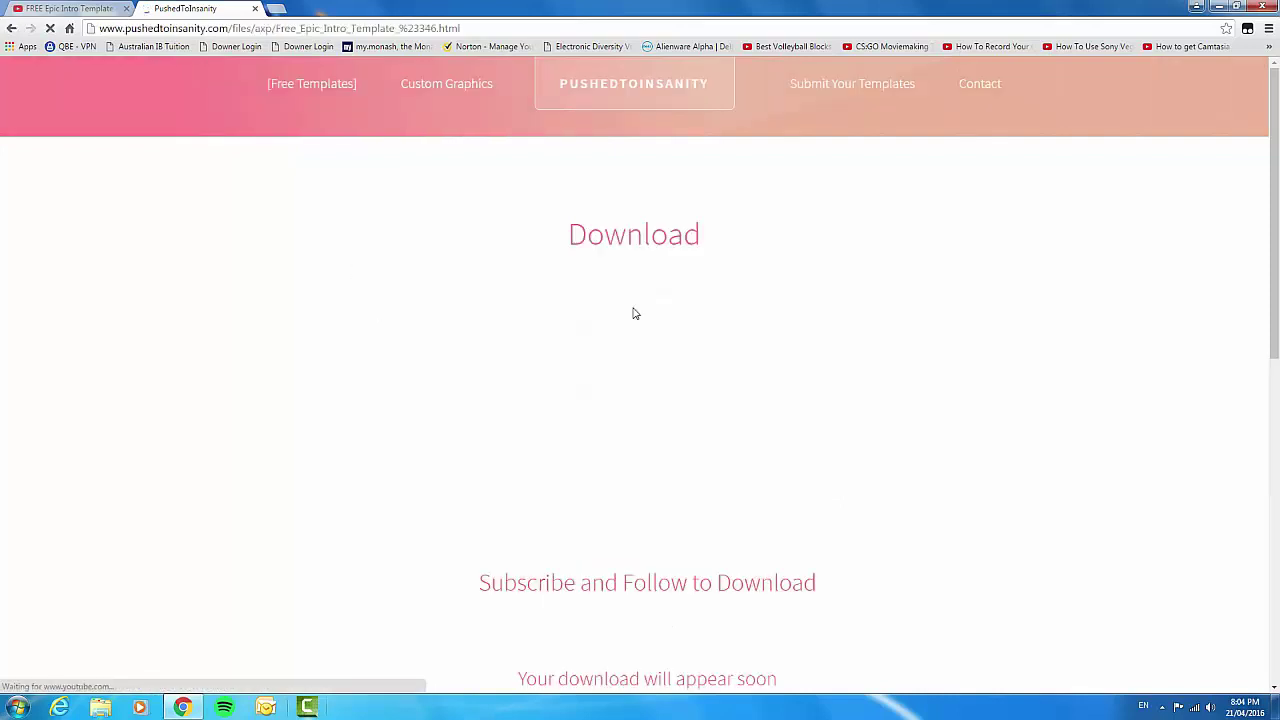
Pause the embedded TOP 50 FREE Intro Templates video and examine the subscribe-and-follow section while waiting for the download
scroll(644, 508, down, 5)
scroll(854, 369, up, 2)
scroll(958, 450, up, 1)
scroll(963, 486, down, 1)
scroll(720, 400, up, 2)
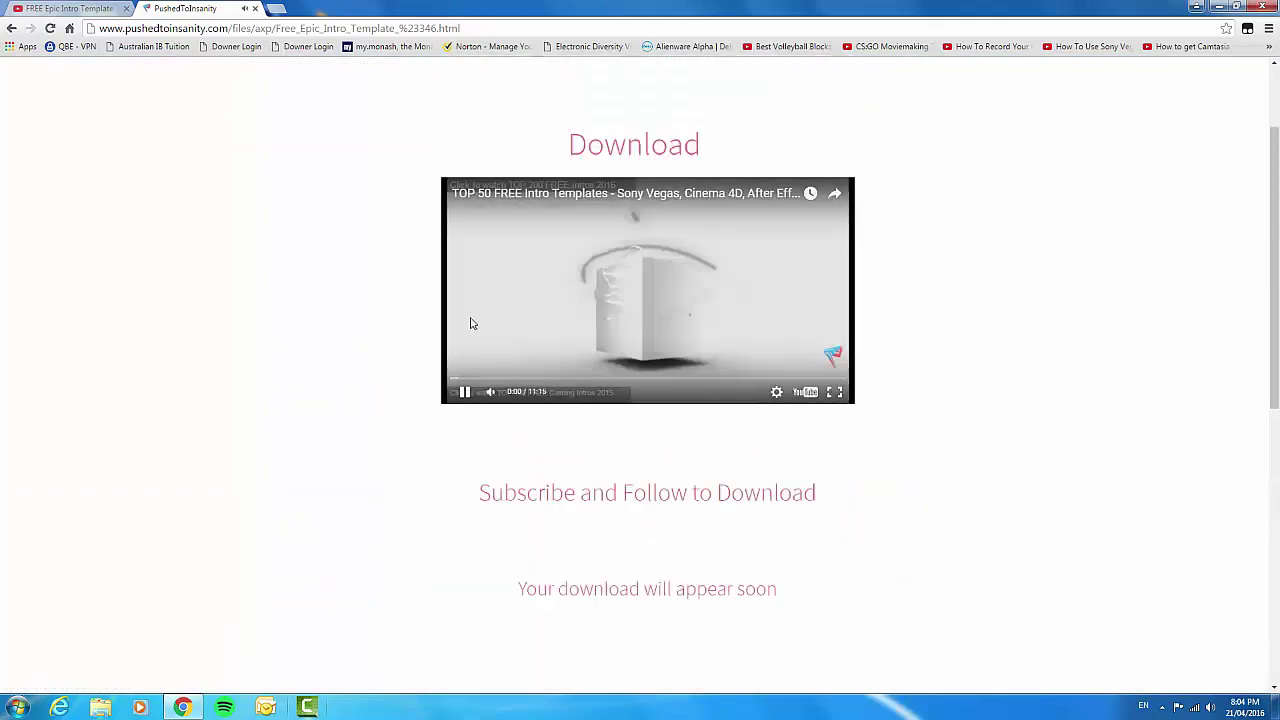
click(472, 323)
scroll(700, 400, down, 3)
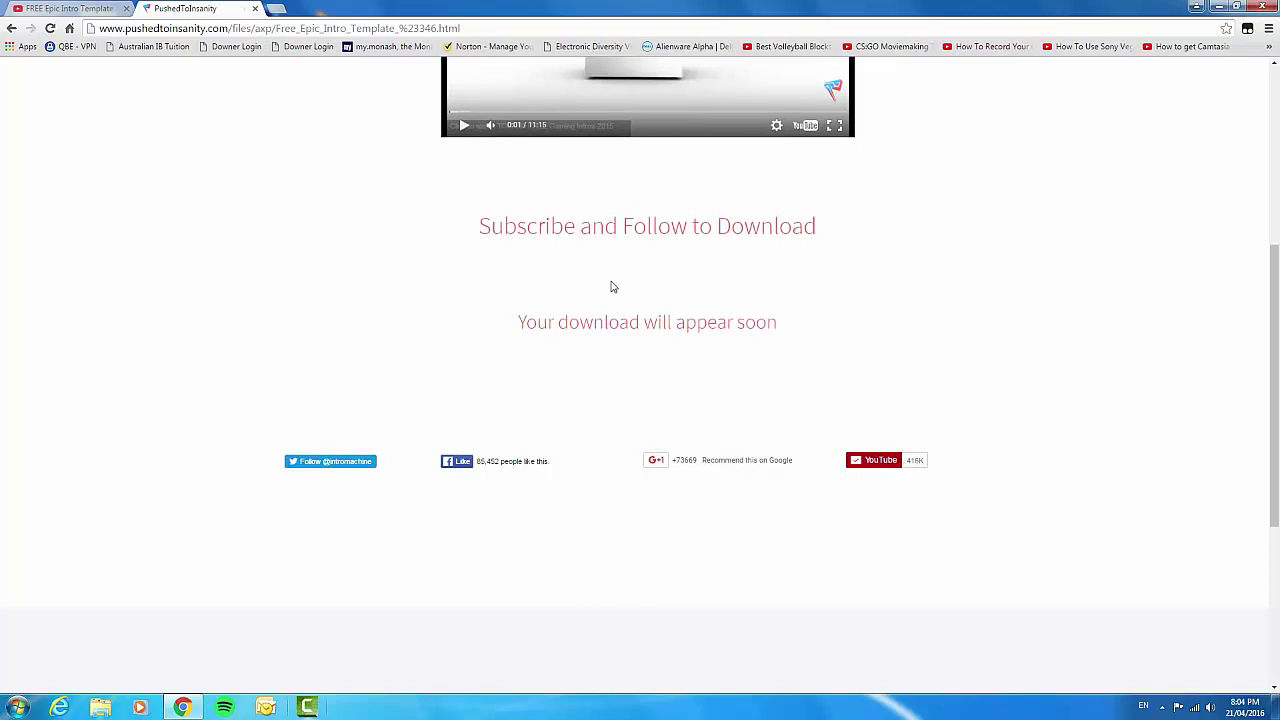
scroll(497, 357, up, 4)
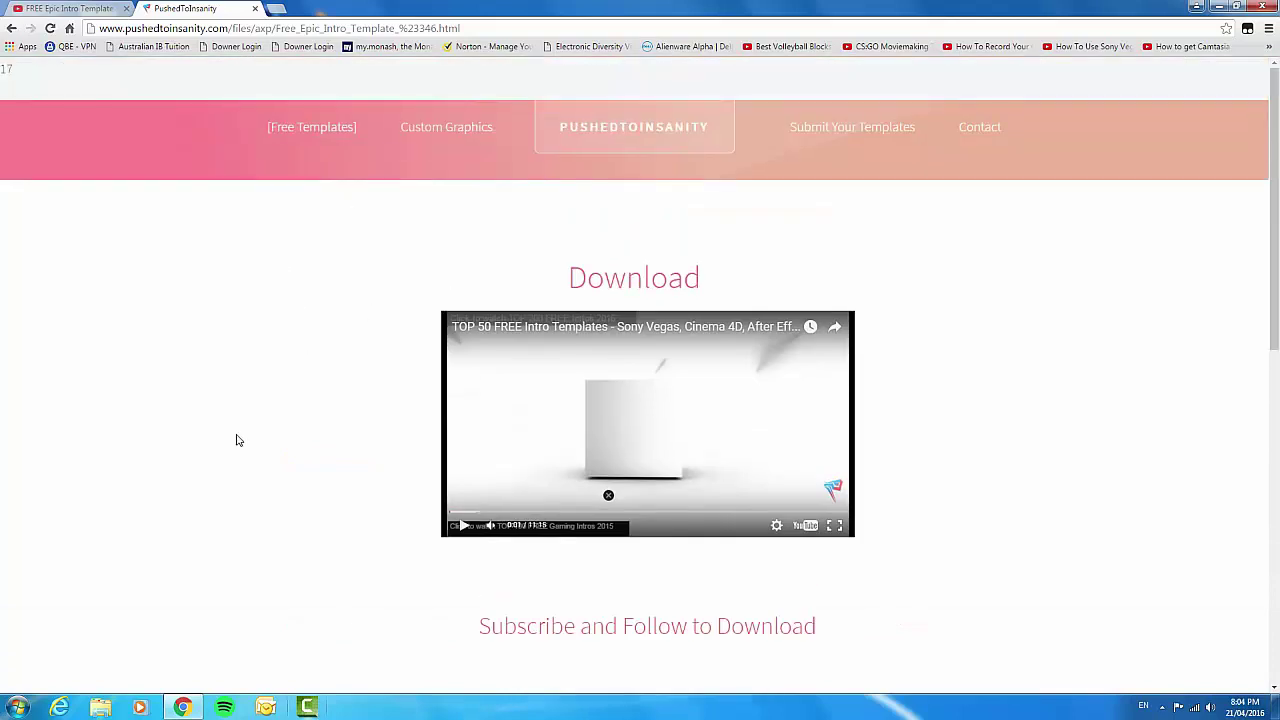
scroll(294, 448, down, 2)
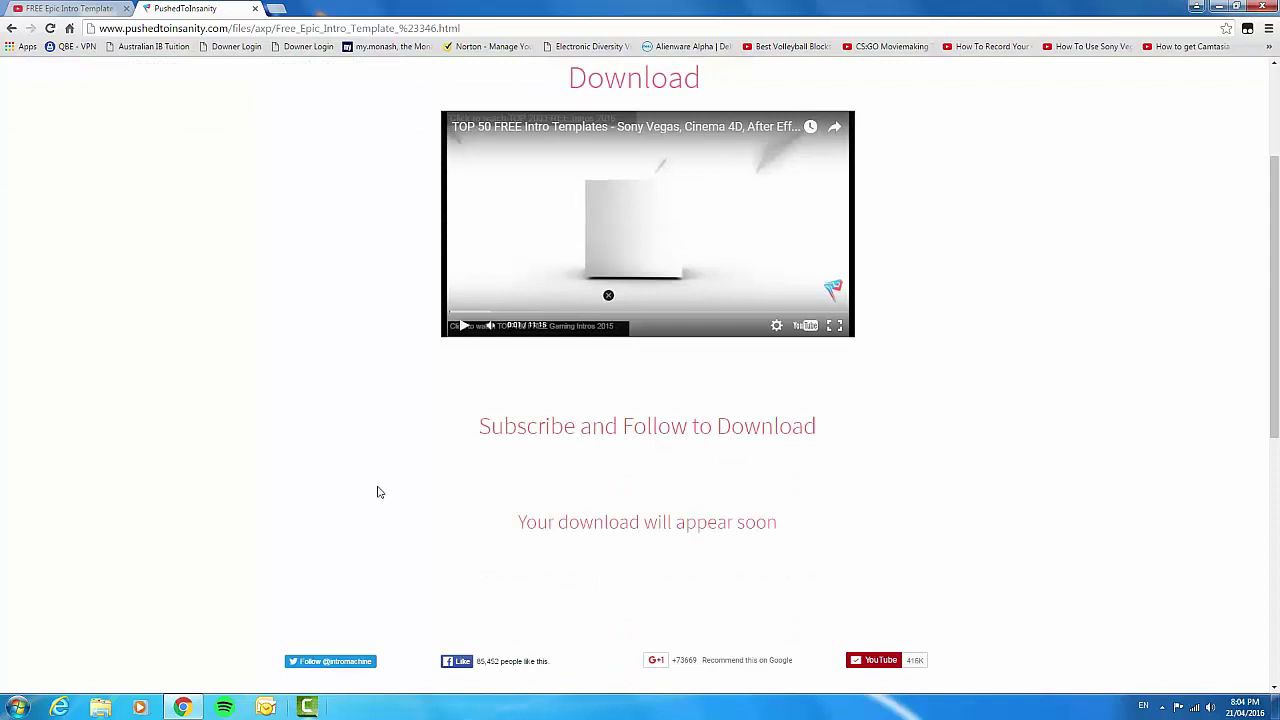
Close the YouTube video tab and download FREE Epic Intro #346.zip from its MediaFire page
click(60, 7)
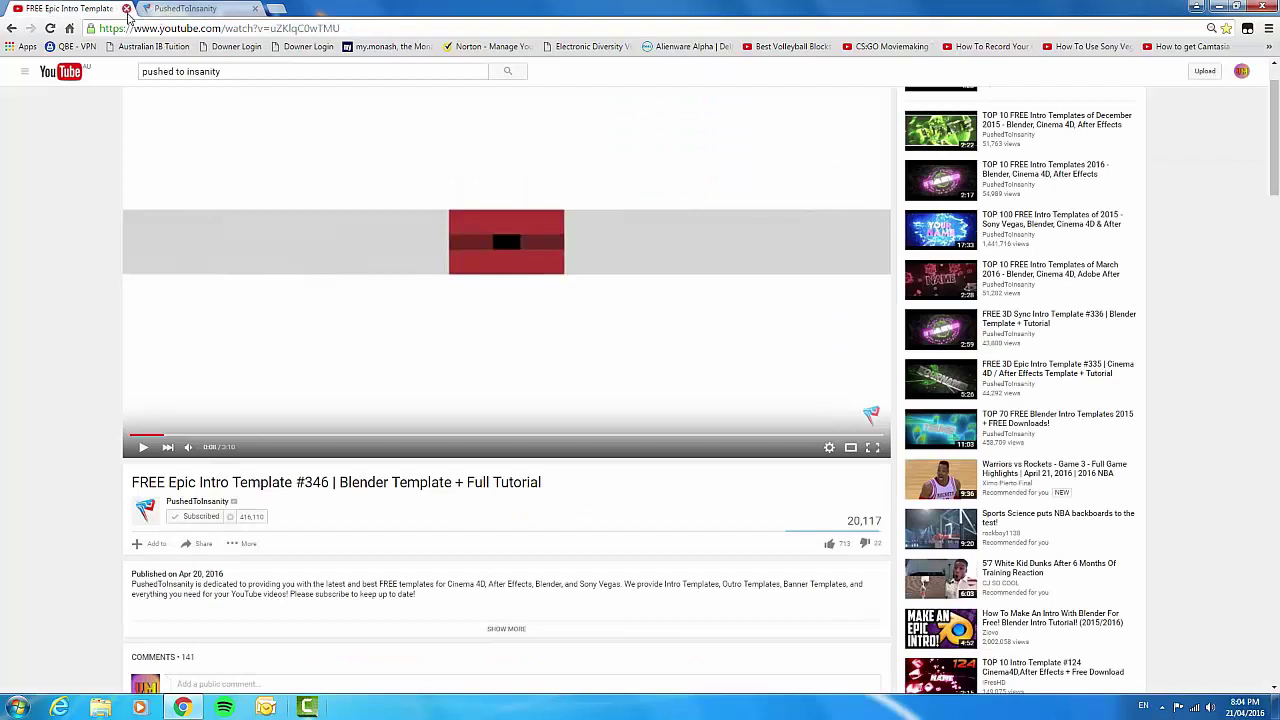
click(126, 9)
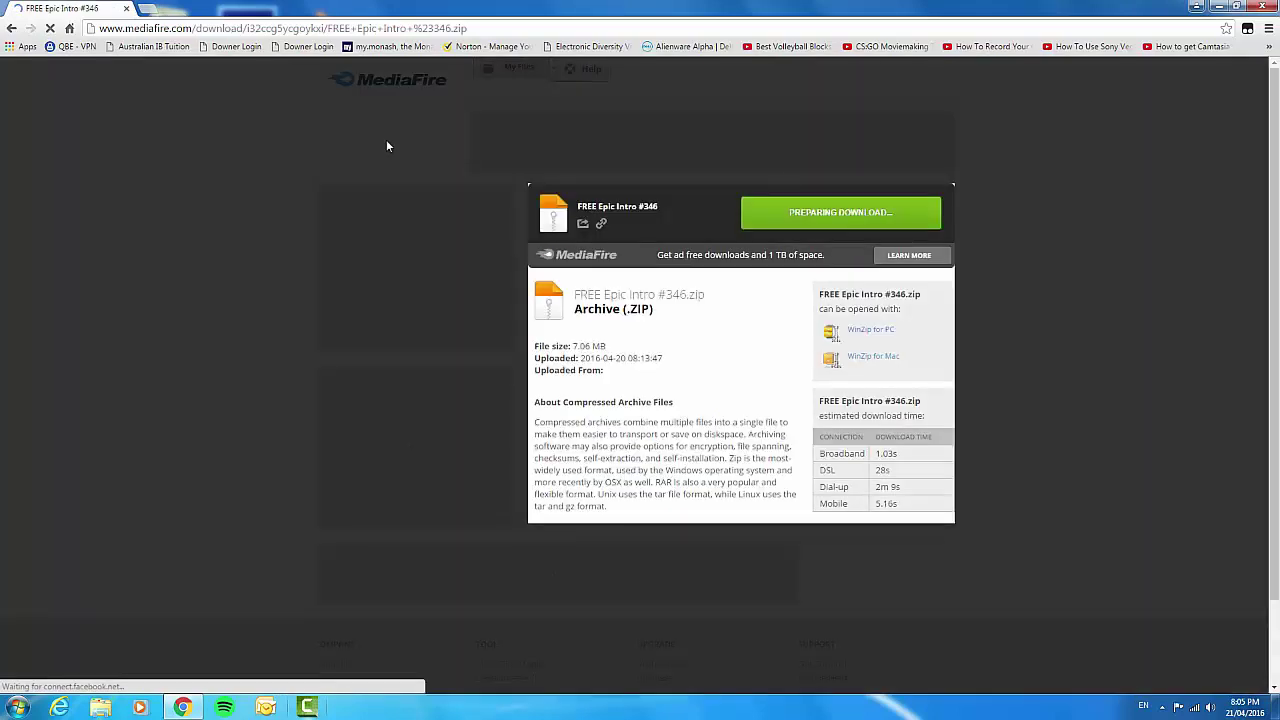
click(806, 218)
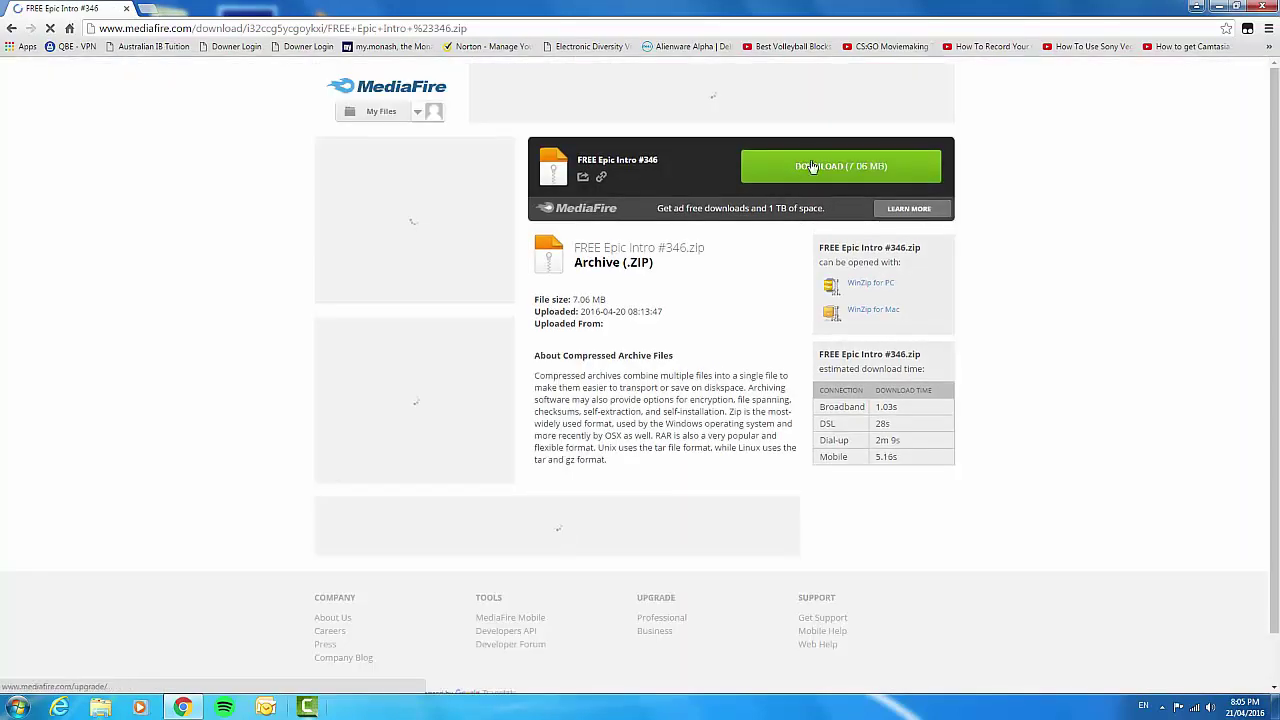
click(811, 166)
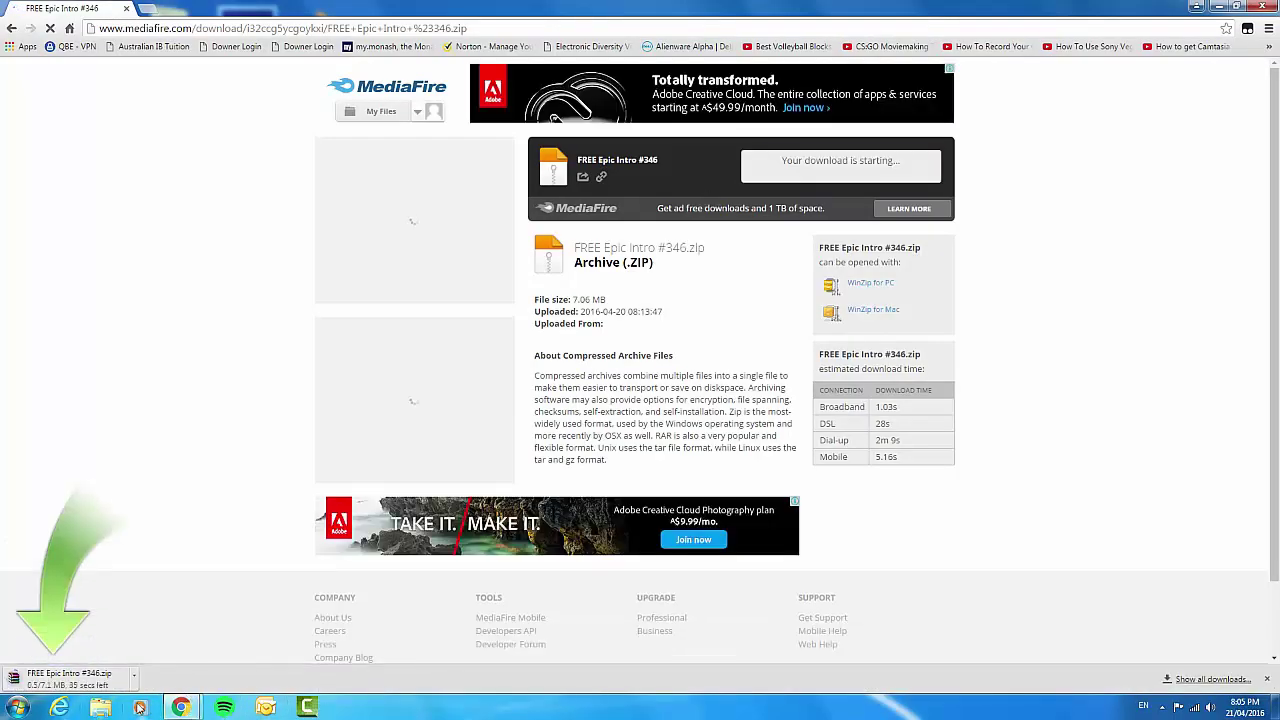
Close the lottery pop-up window and replace the MediaFire tab with a blank new tab
mouse_move(180, 706)
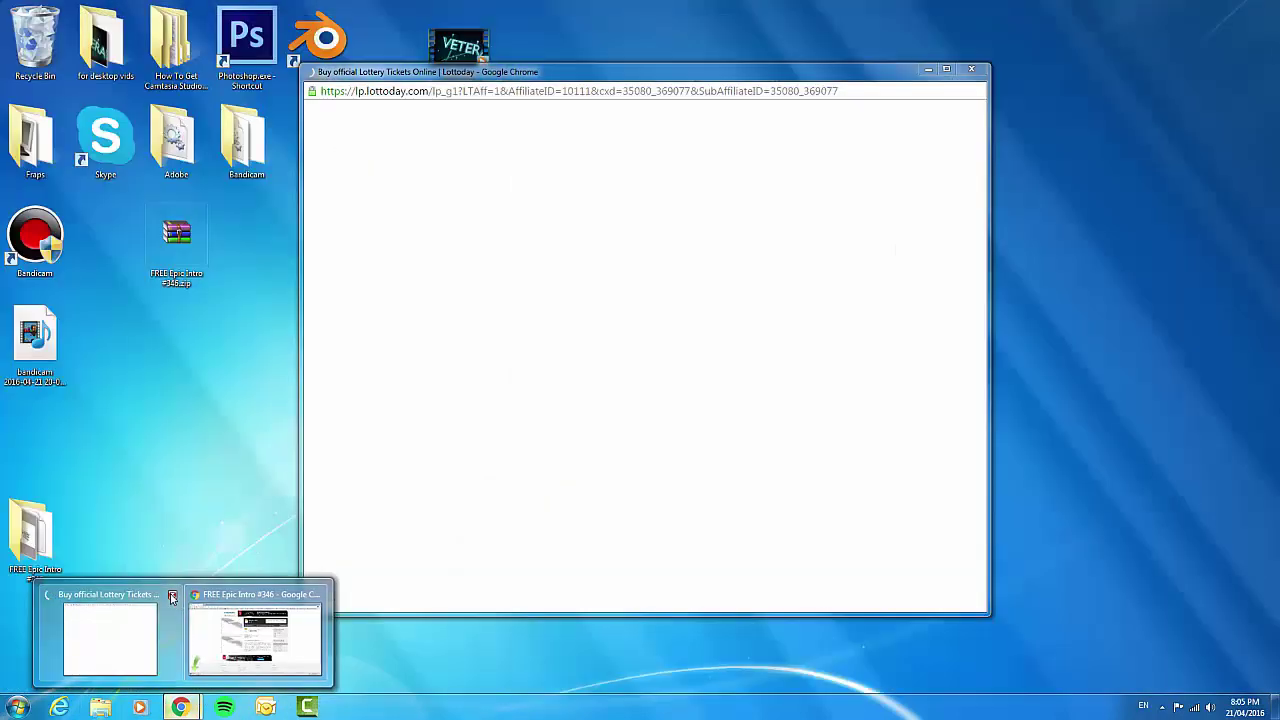
click(172, 597)
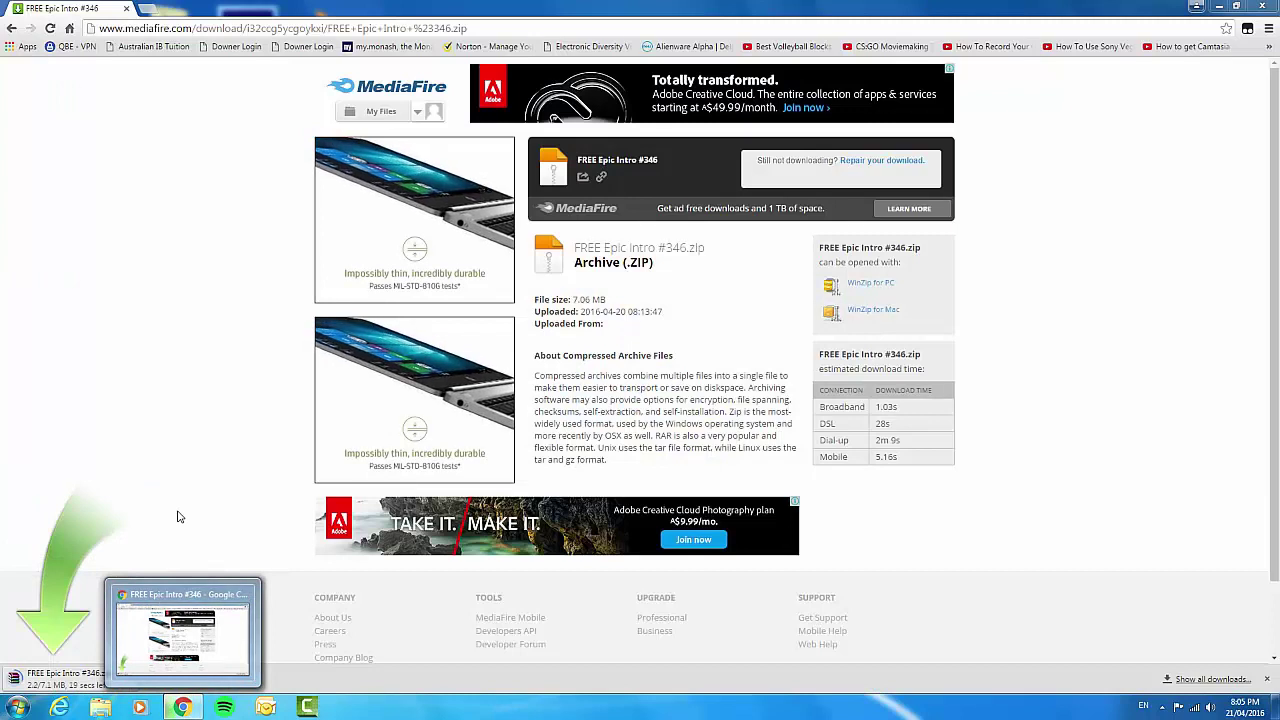
click(147, 7)
click(126, 8)
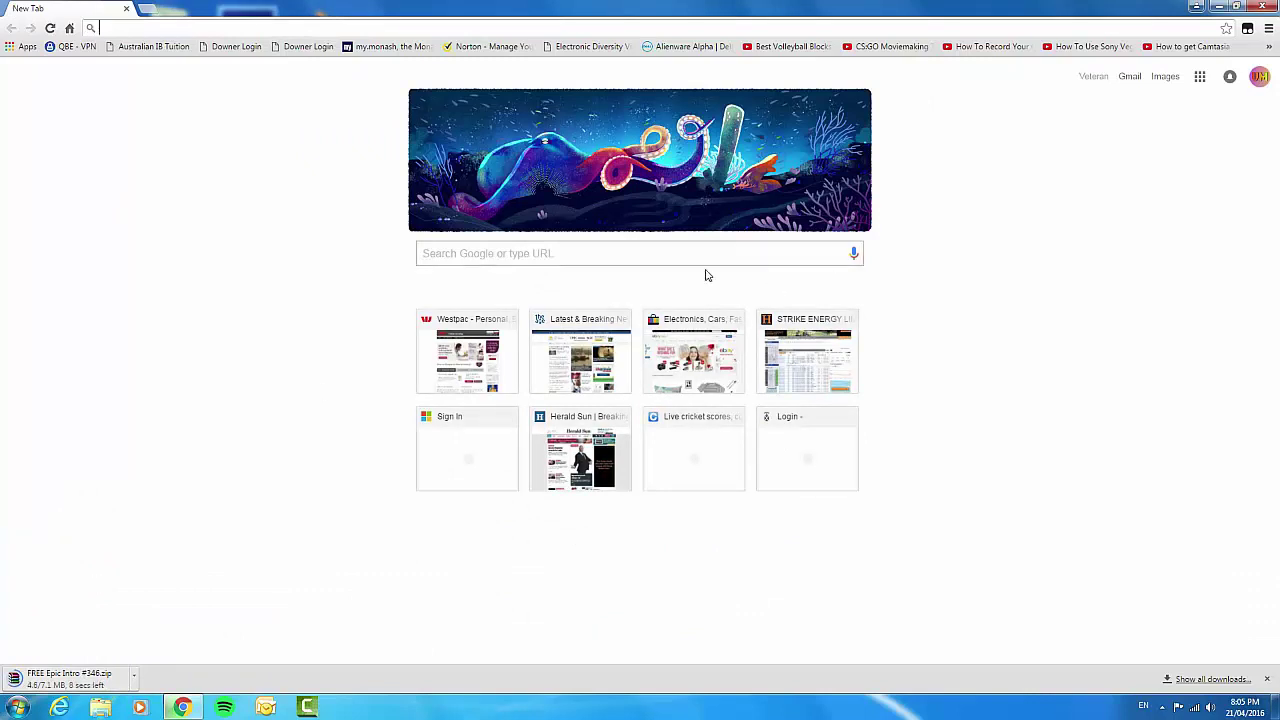
Show the downloaded FREE Epic Intro #346.zip in its folder and move it to the desktop, replacing the existing copy
click(134, 677)
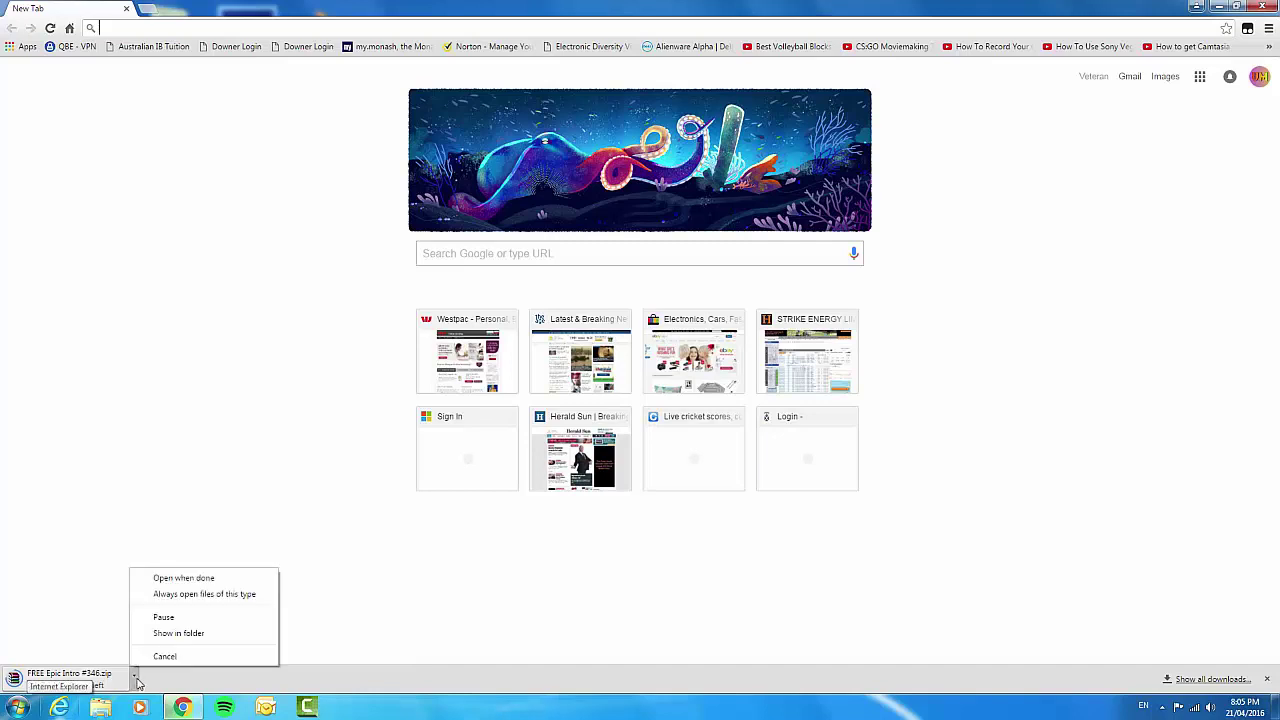
click(12, 608)
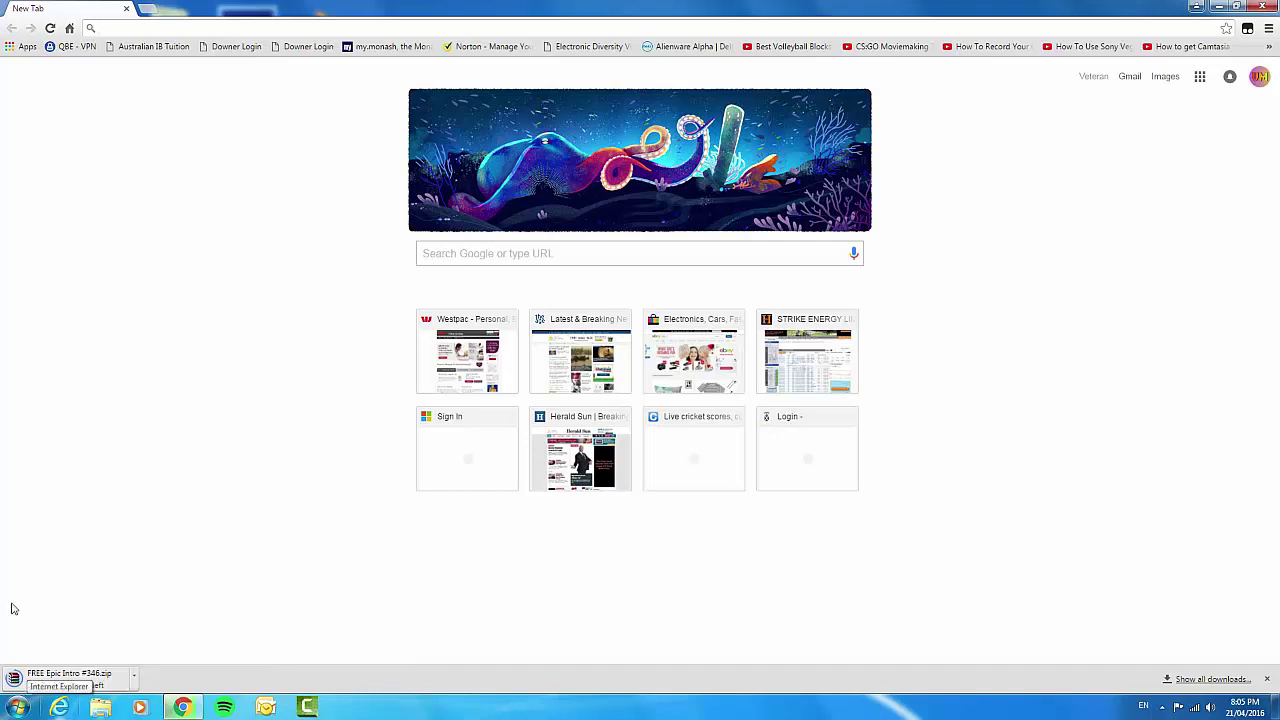
click(134, 677)
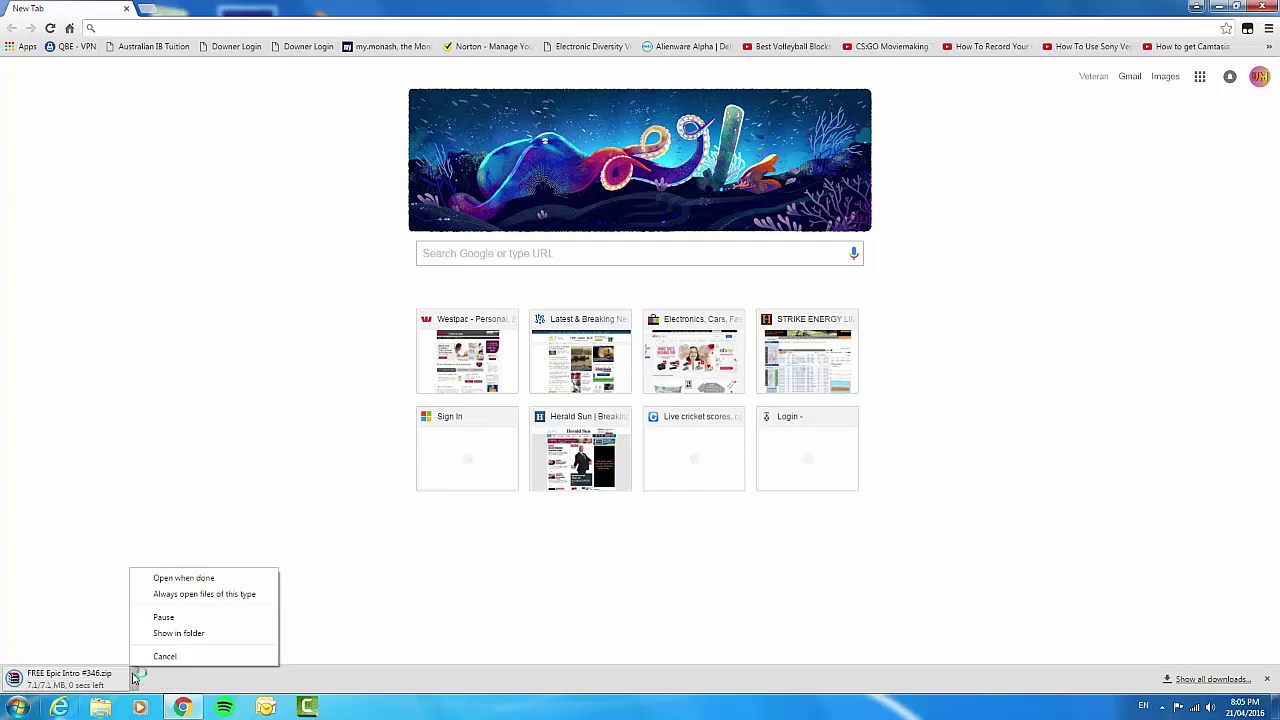
click(180, 634)
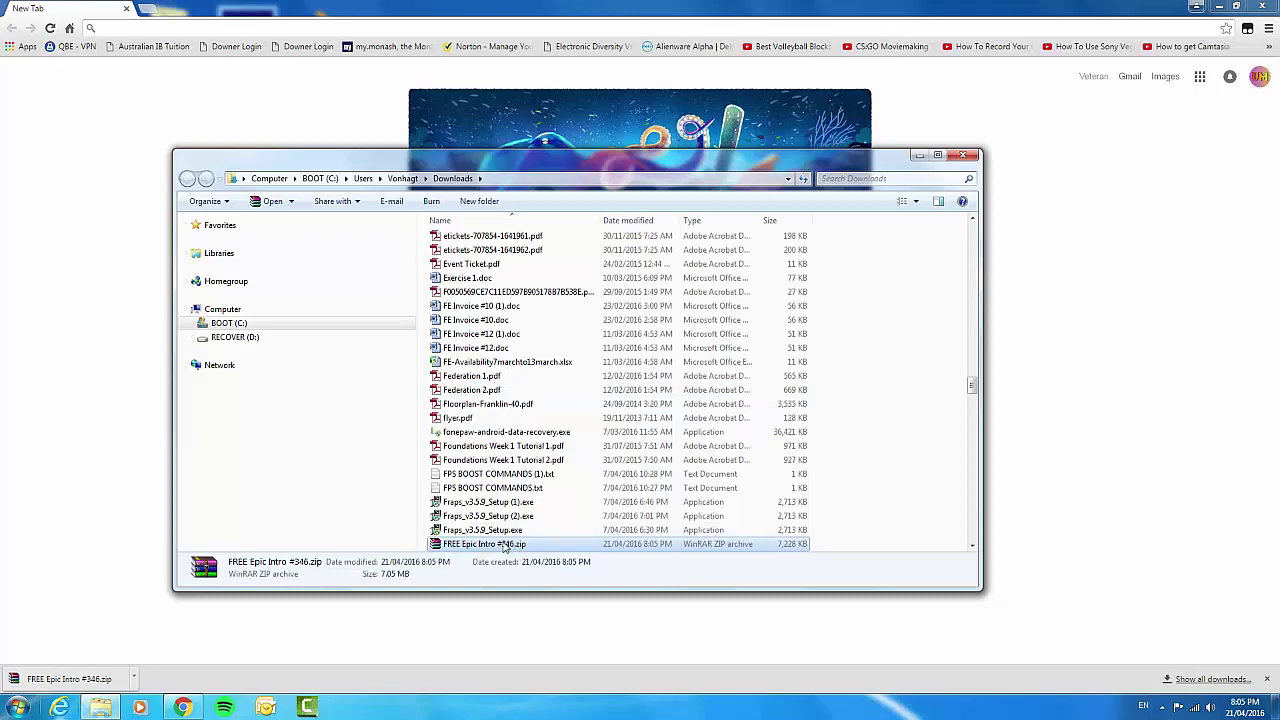
drag(505, 546, 448, 366)
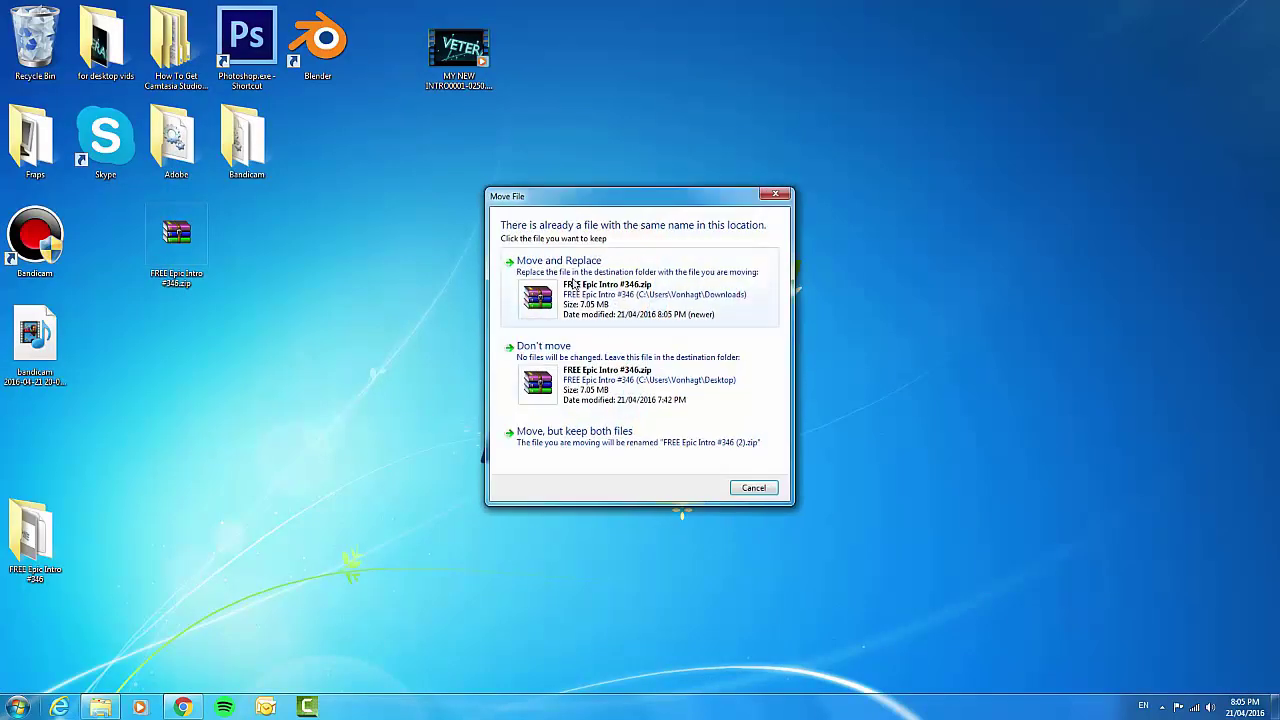
click(573, 283)
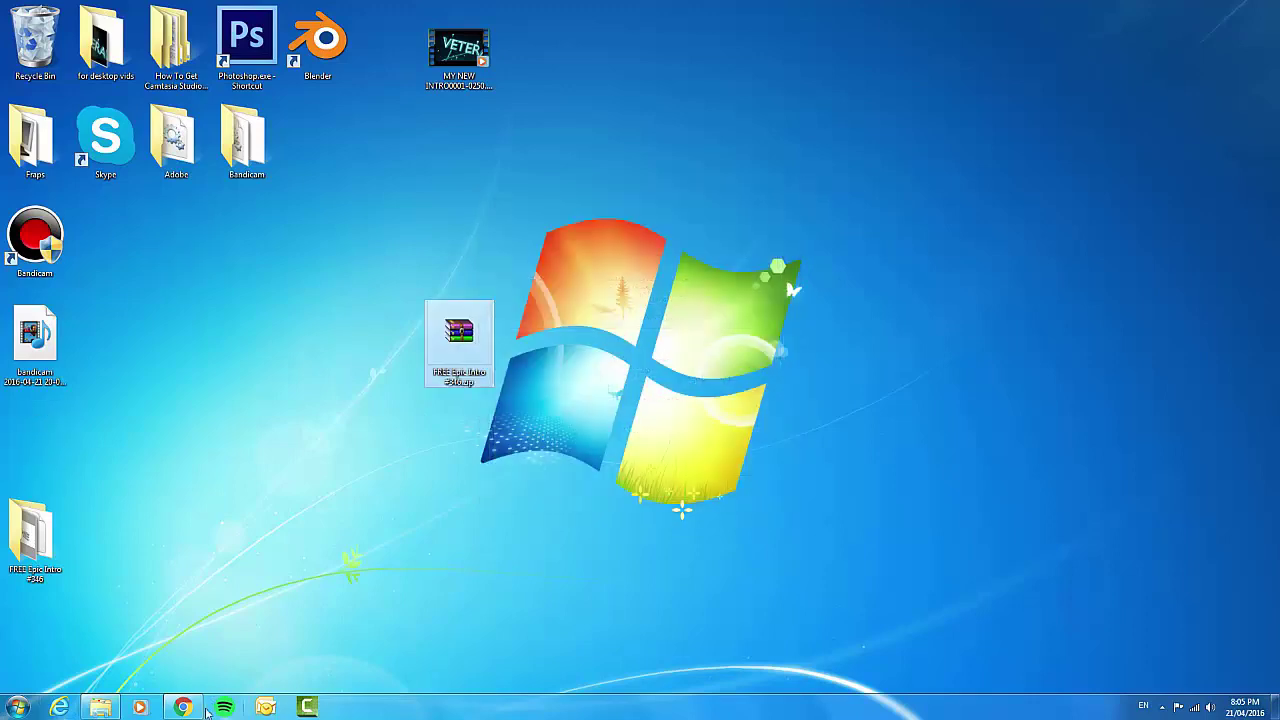
Close the browser and the Downloads folder window to clear the desktop
click(198, 710)
click(190, 708)
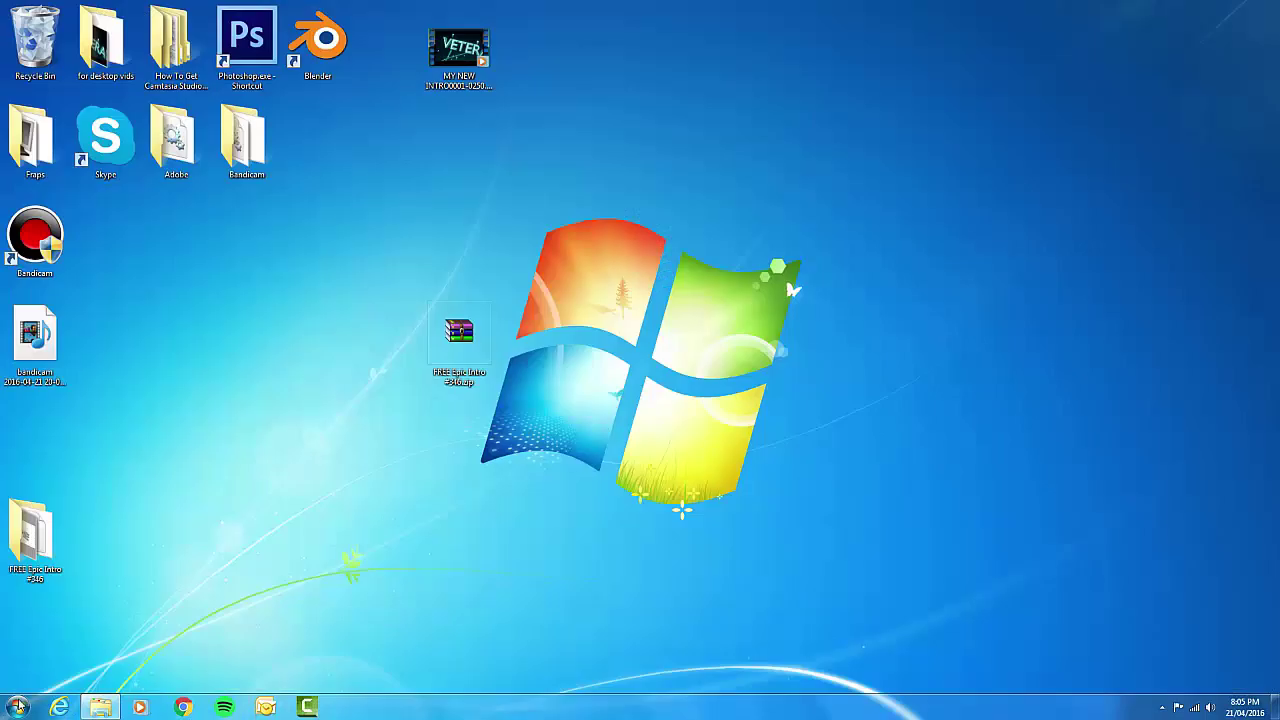
click(100, 708)
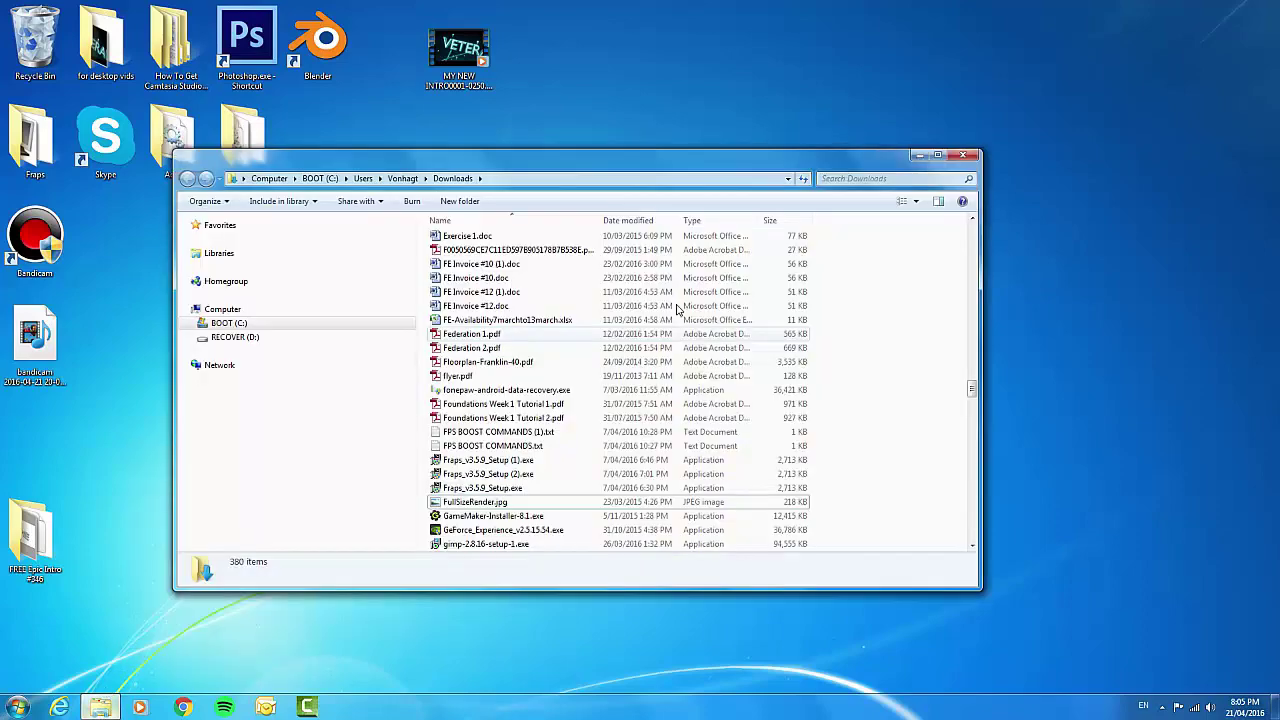
click(100, 708)
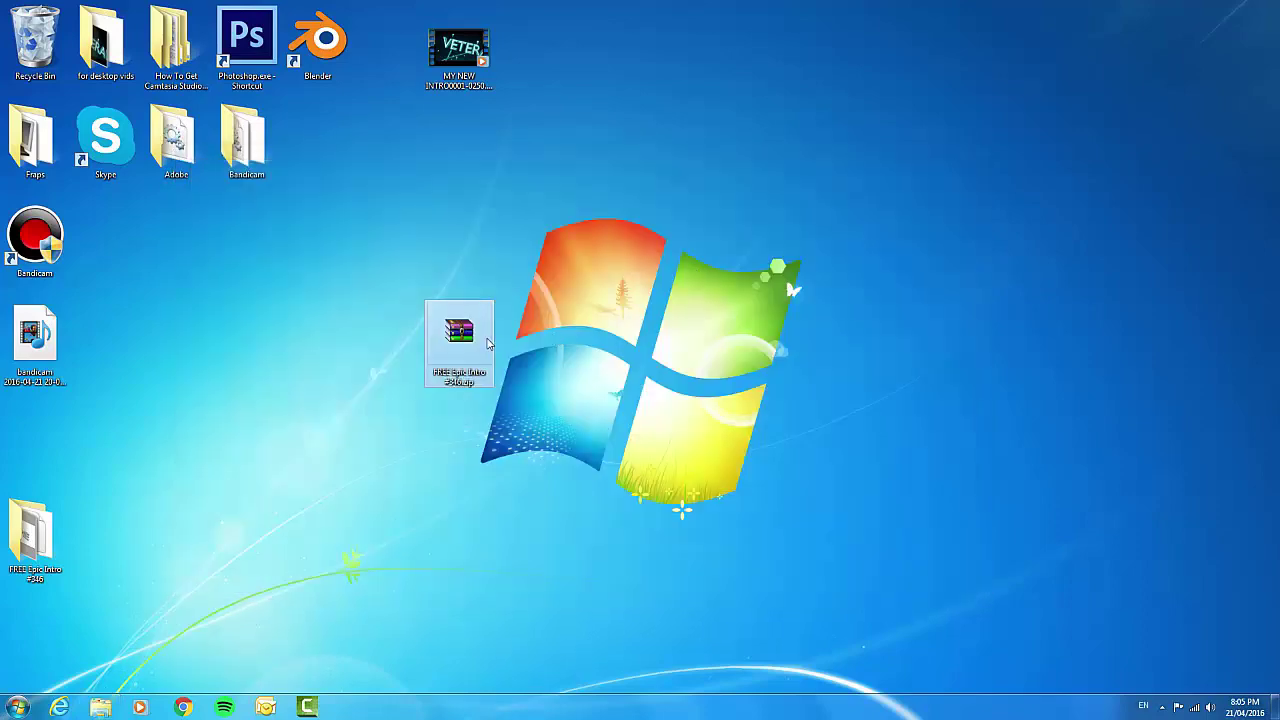
Open the FREE Epic Intro #346.zip archive from the desktop in WinRAR
mouse_move(460, 346)
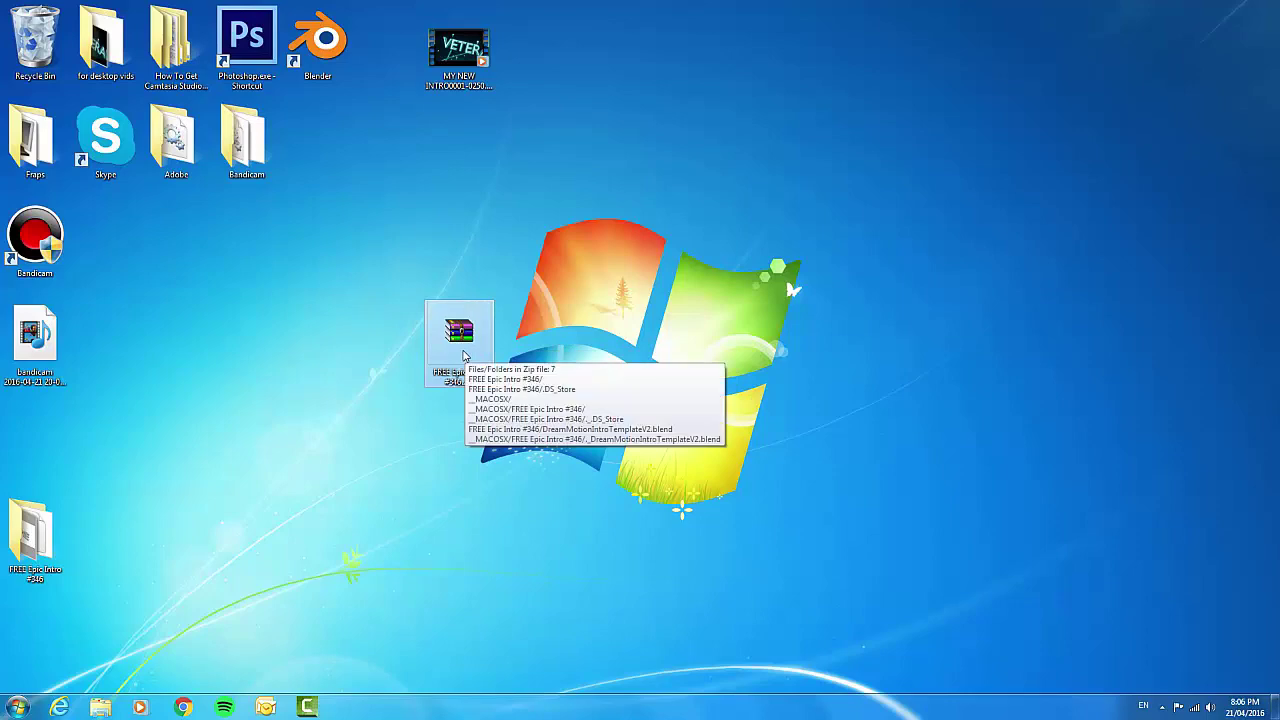
double_click(463, 355)
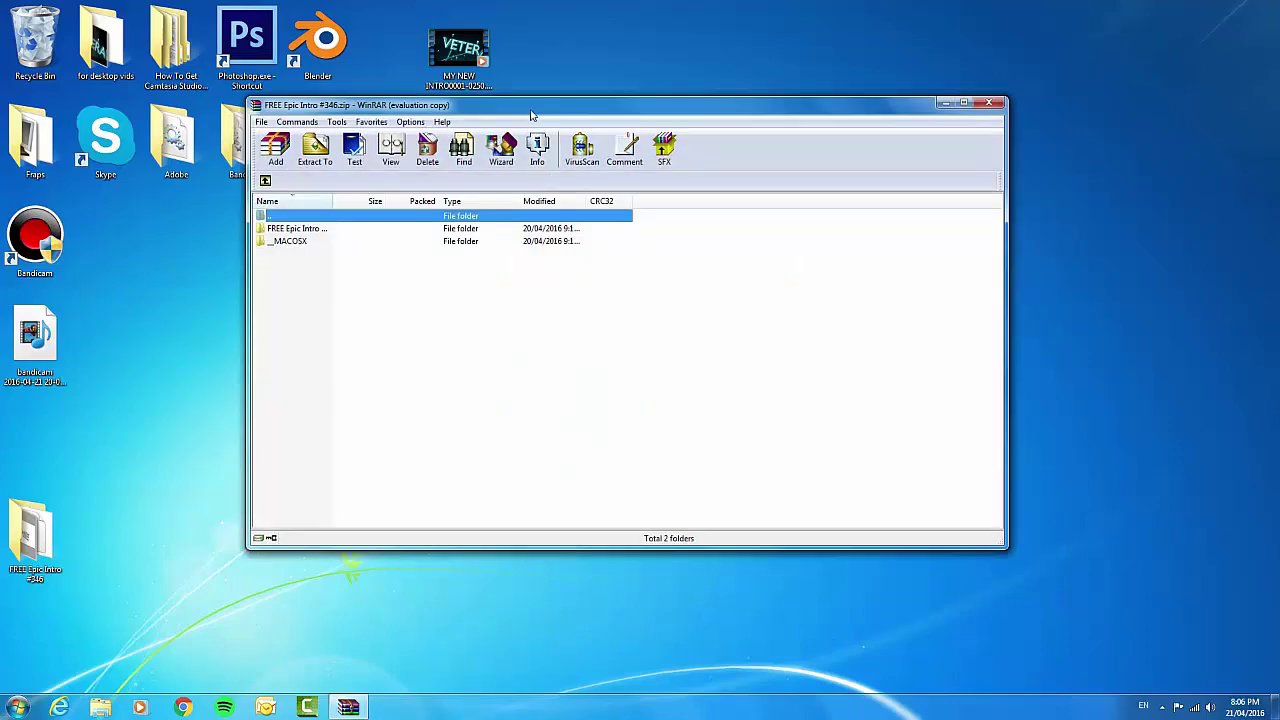
Dismiss the licence reminder and extract the FREE Epic Intro #346 folder to the desktop, merging it with the existing folder and replacing duplicate files
drag(532, 114, 582, 157)
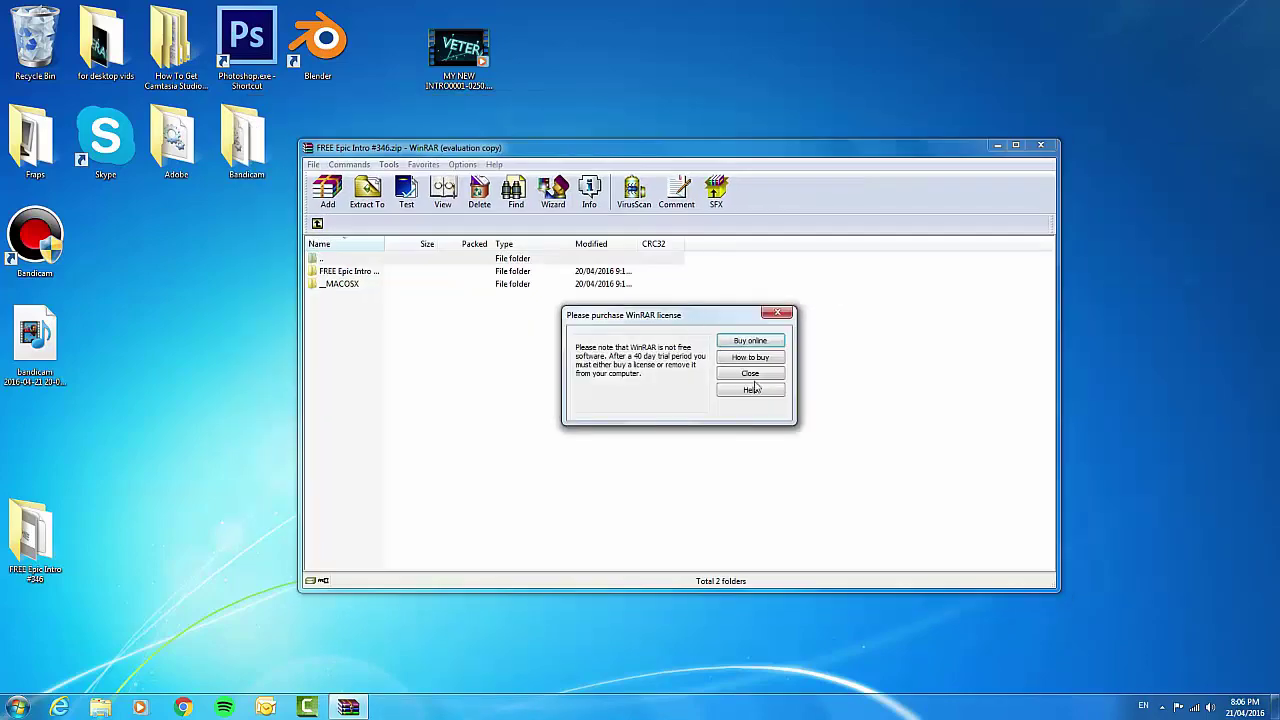
click(752, 374)
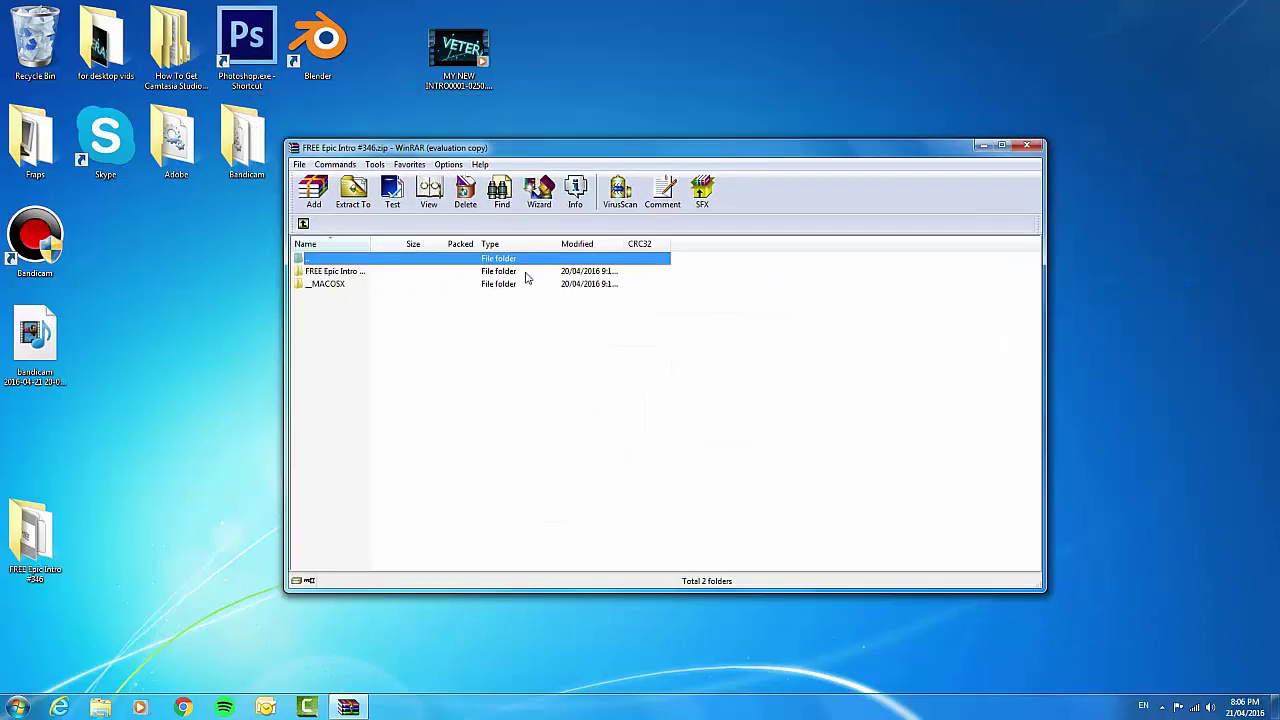
click(328, 273)
click(347, 285)
click(345, 274)
click(344, 287)
click(341, 274)
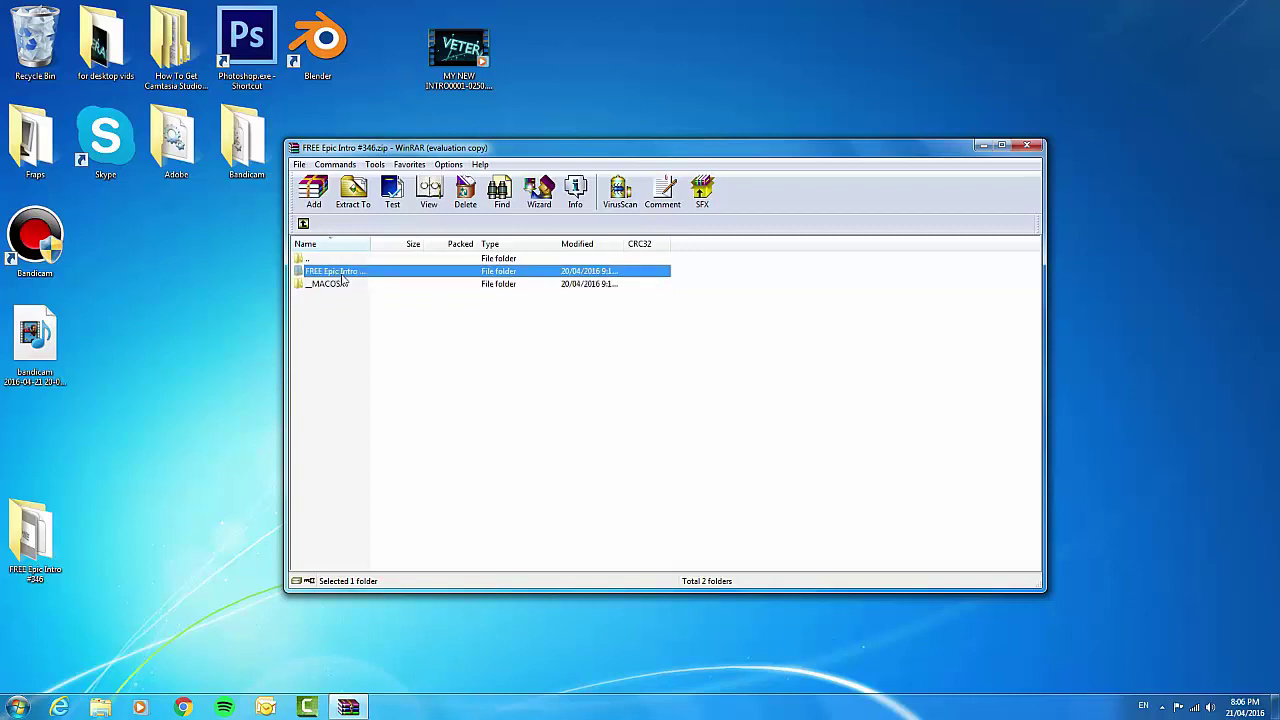
drag(334, 285, 414, 288)
click(392, 274)
drag(345, 274, 224, 280)
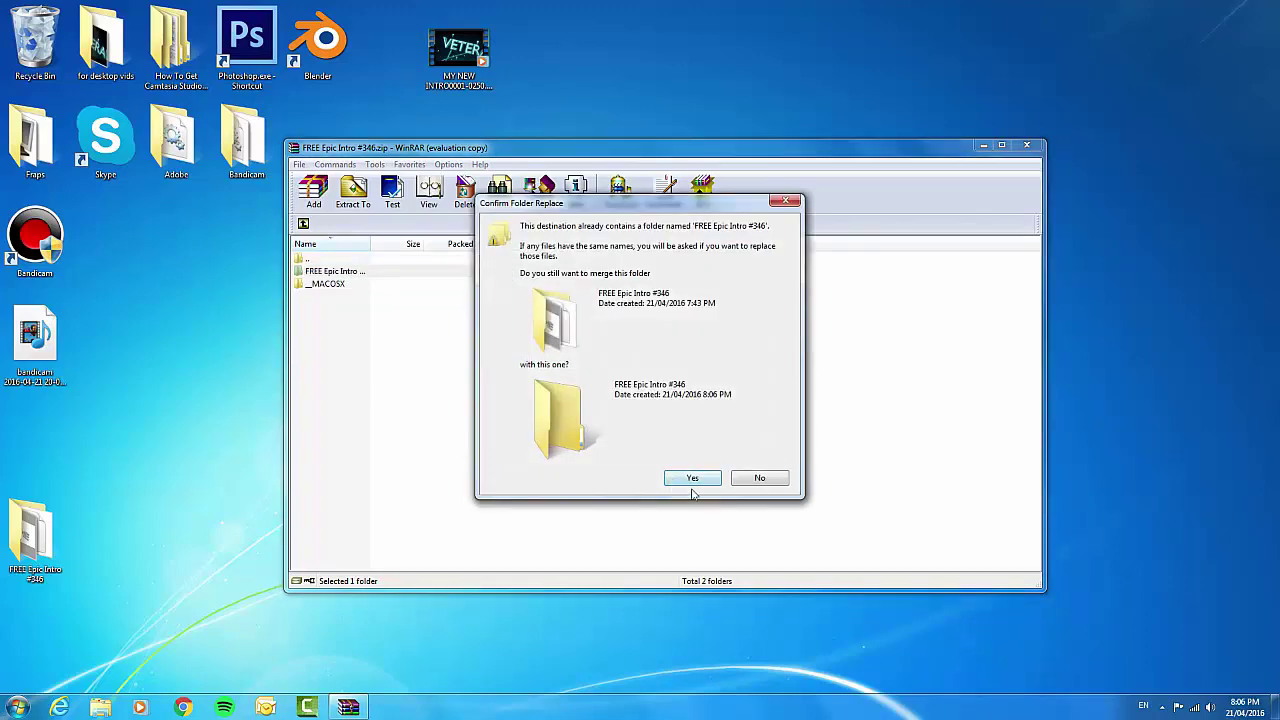
click(690, 479)
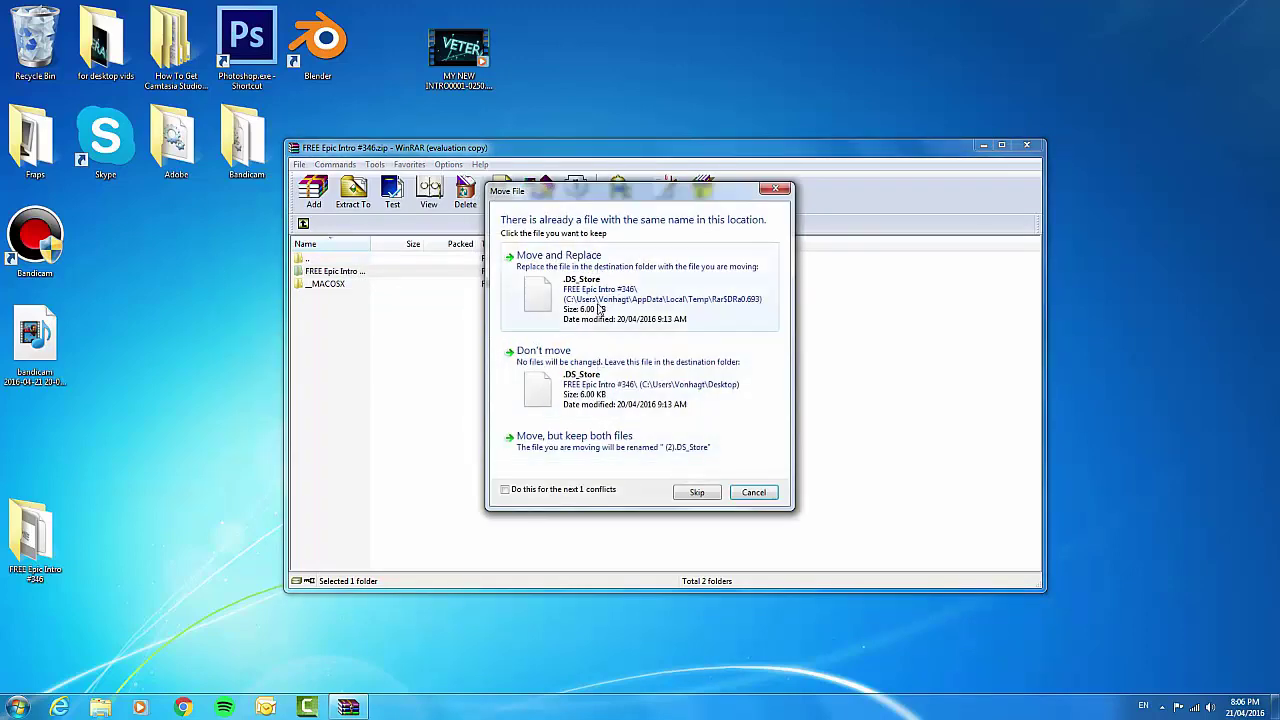
click(600, 310)
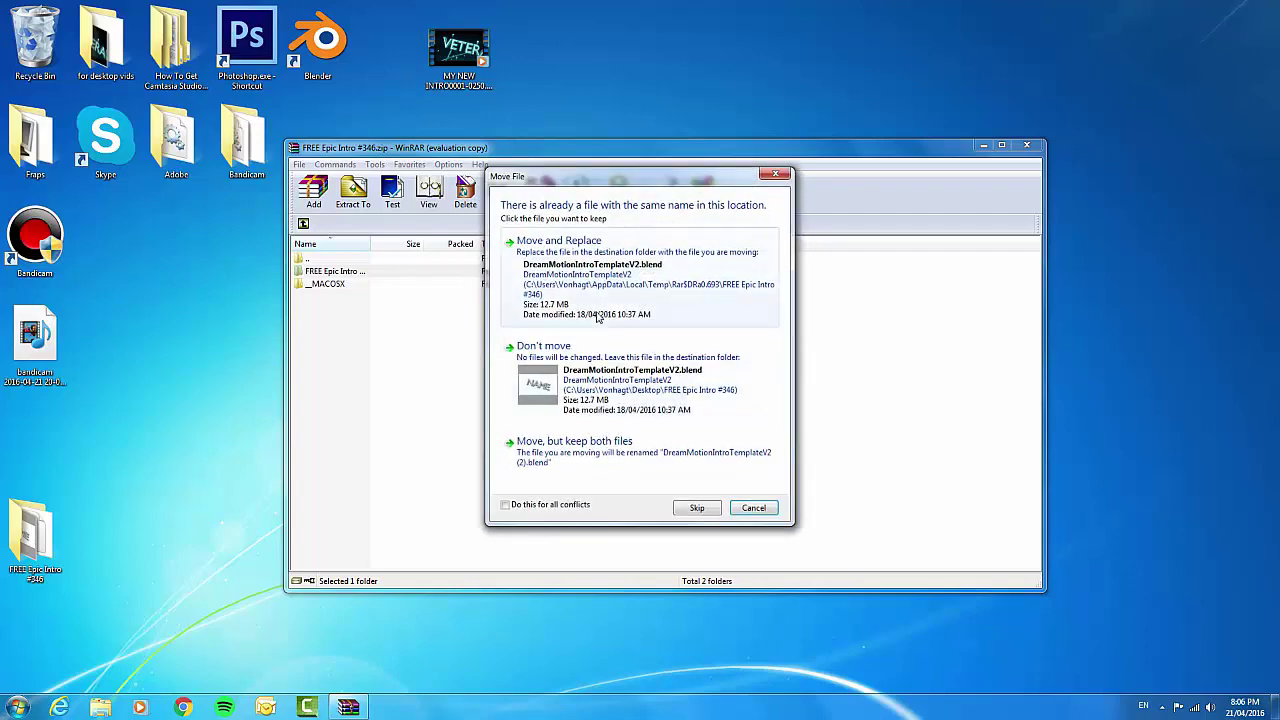
click(597, 317)
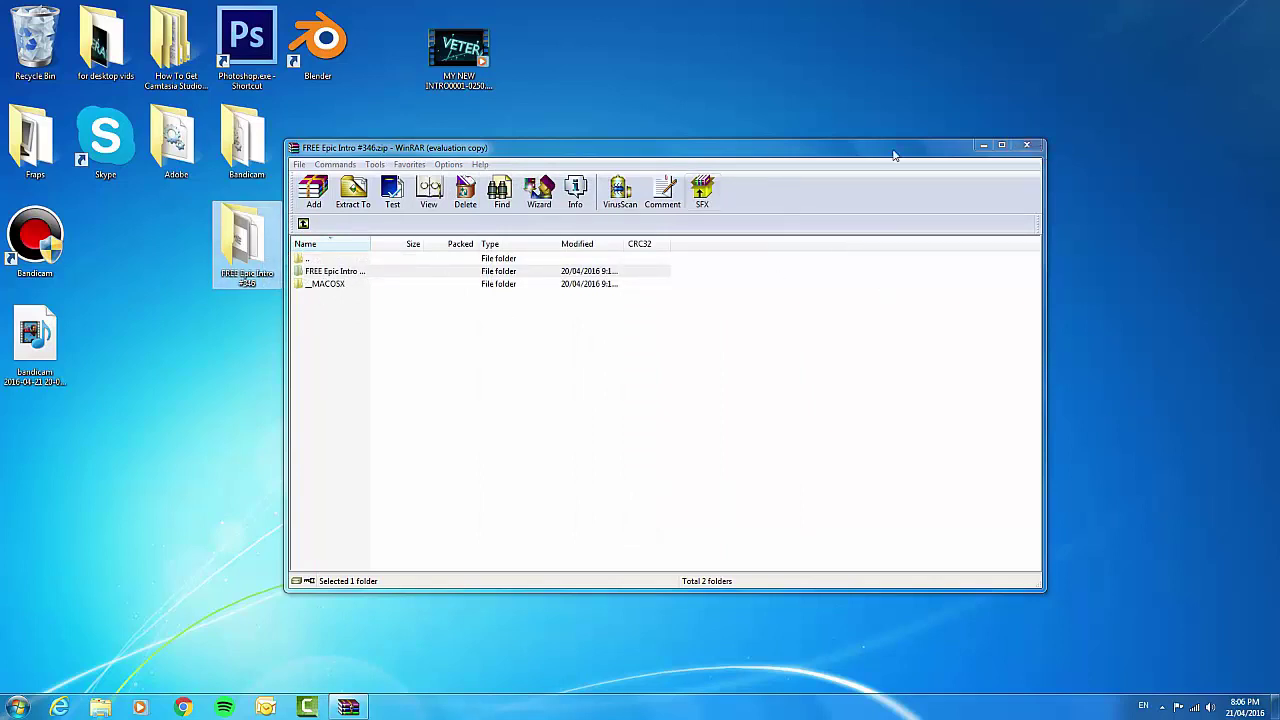
Close the archive and open DreamMotionIntroTemplateV2.blend from the desktop's FREE Epic Intro #346 folder in Blender
click(1026, 145)
drag(459, 340, 25, 45)
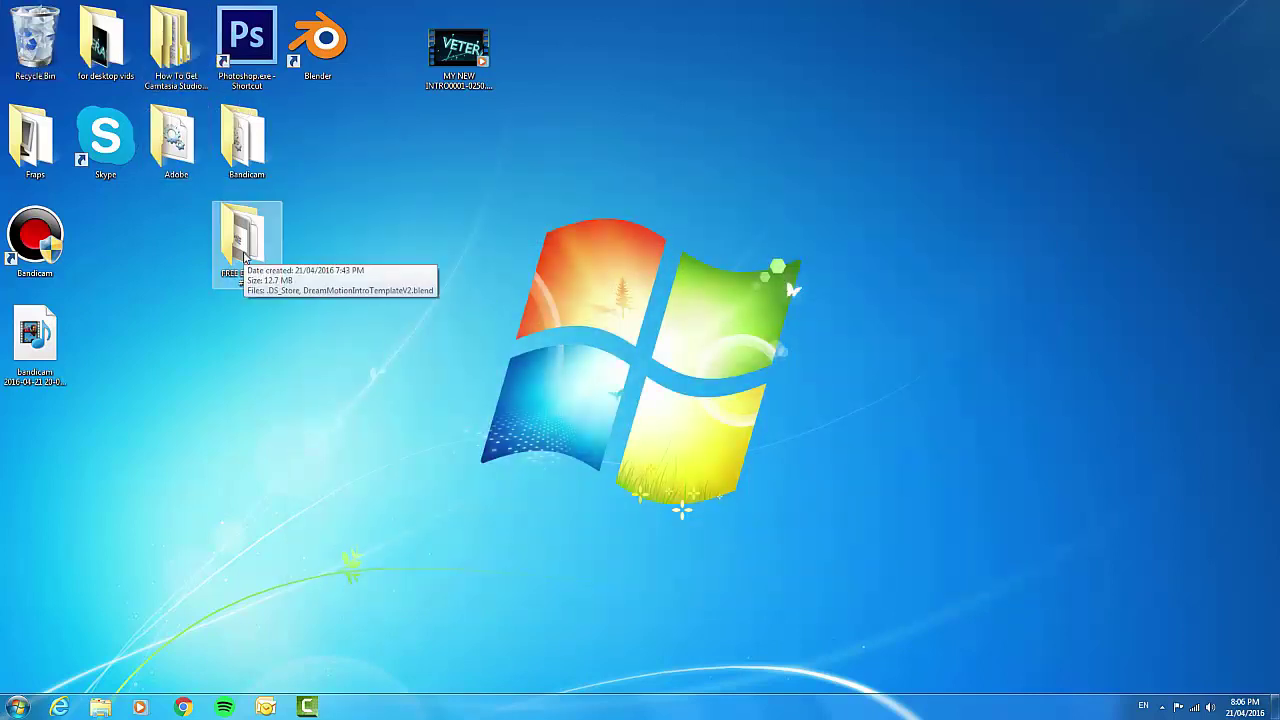
drag(248, 248, 670, 355)
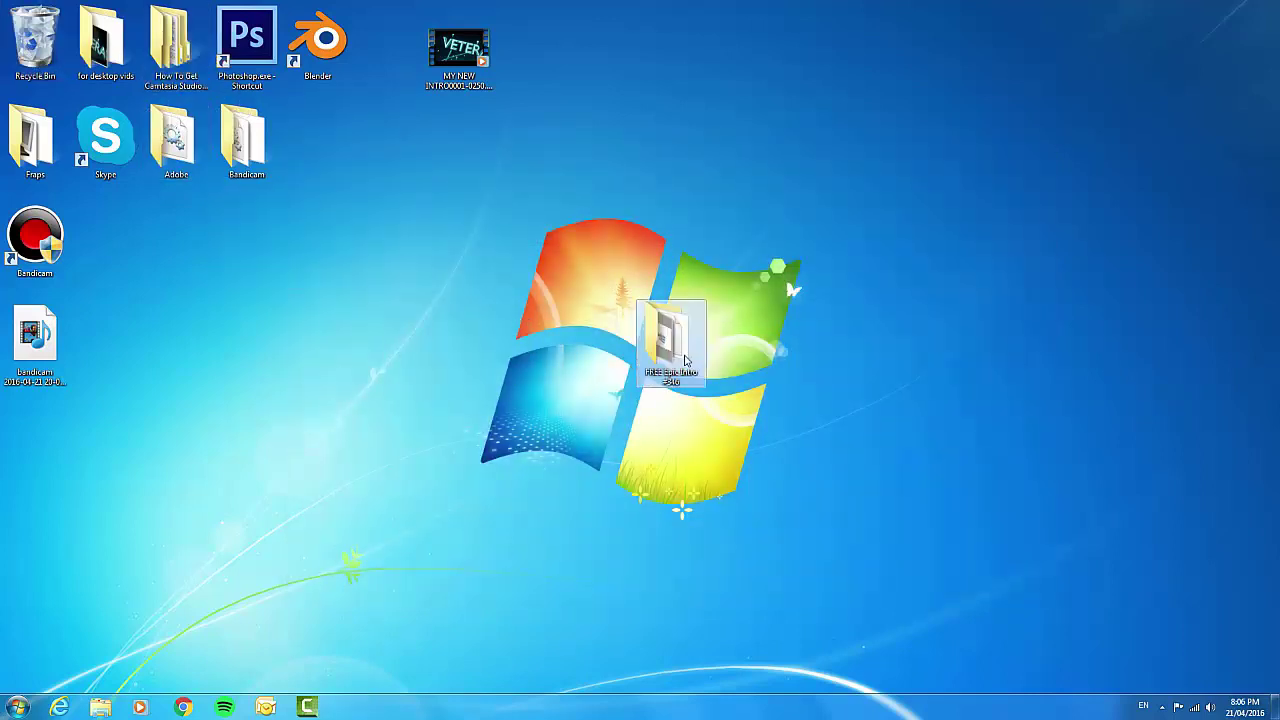
double_click(685, 360)
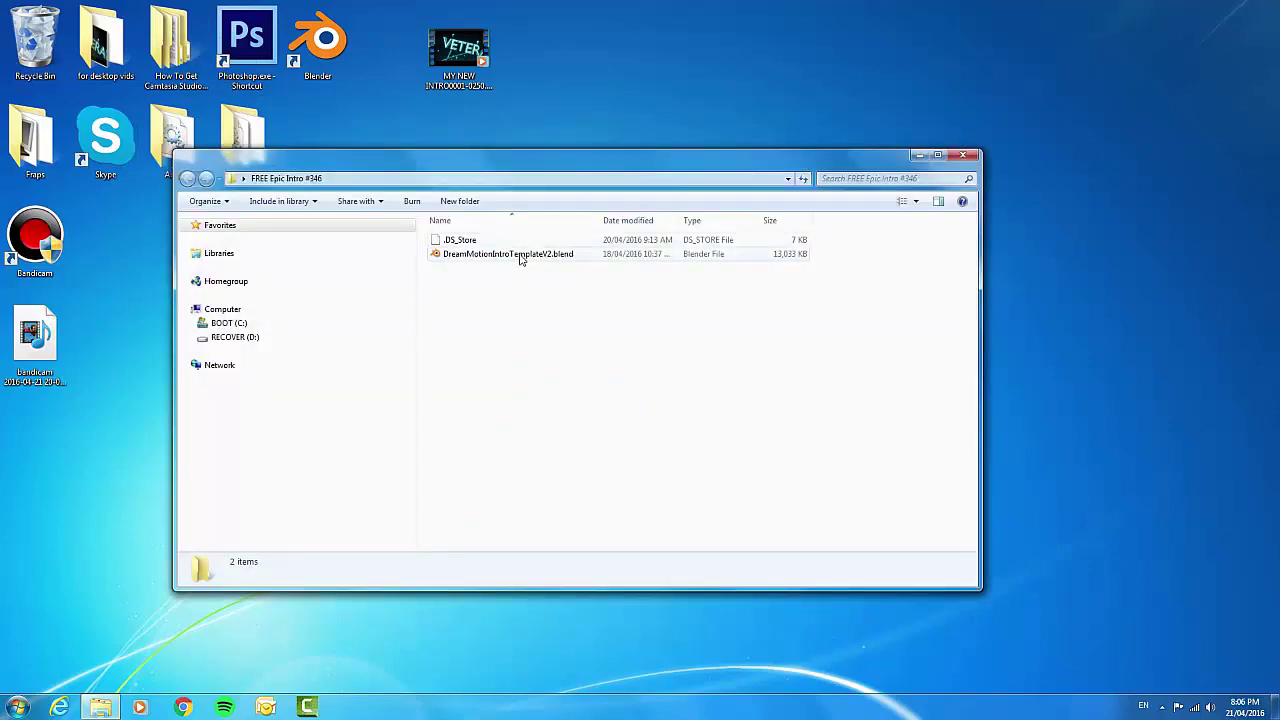
double_click(514, 255)
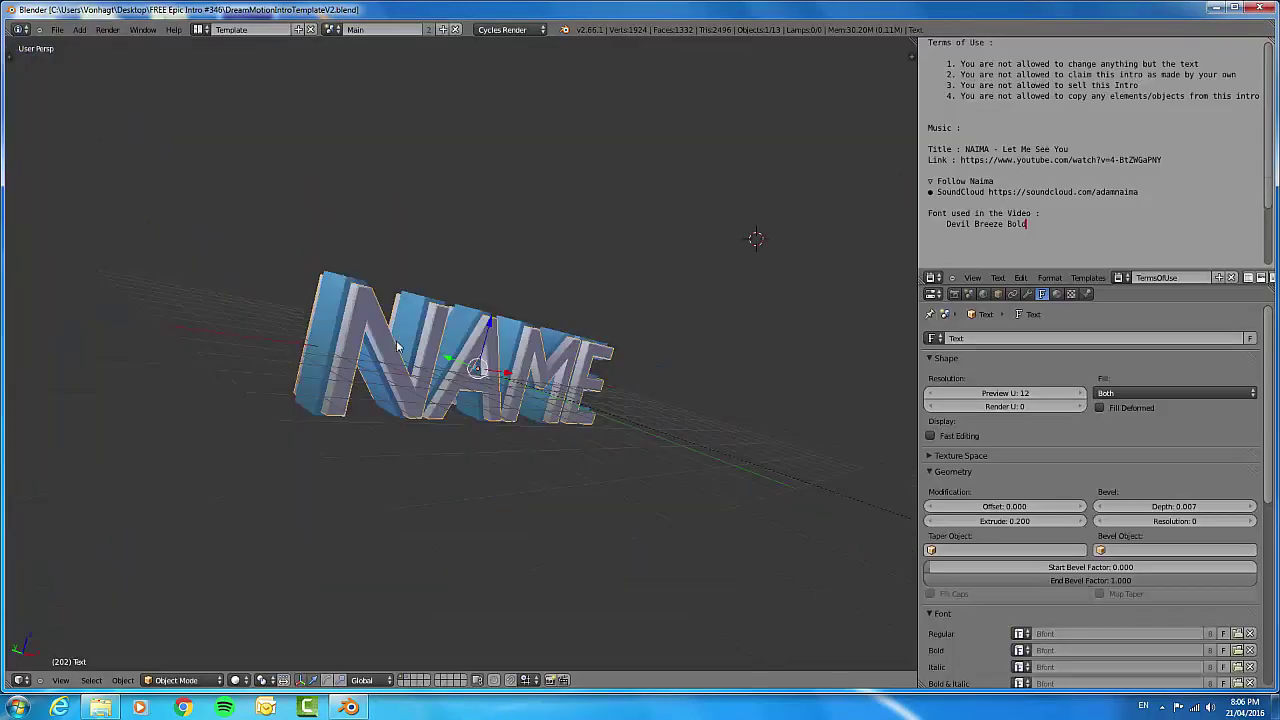
Select the white front NAME text and the blue back NAME text in turn to tell the two layers apart
scroll(398, 346, up, 3)
scroll(398, 346, up, 3)
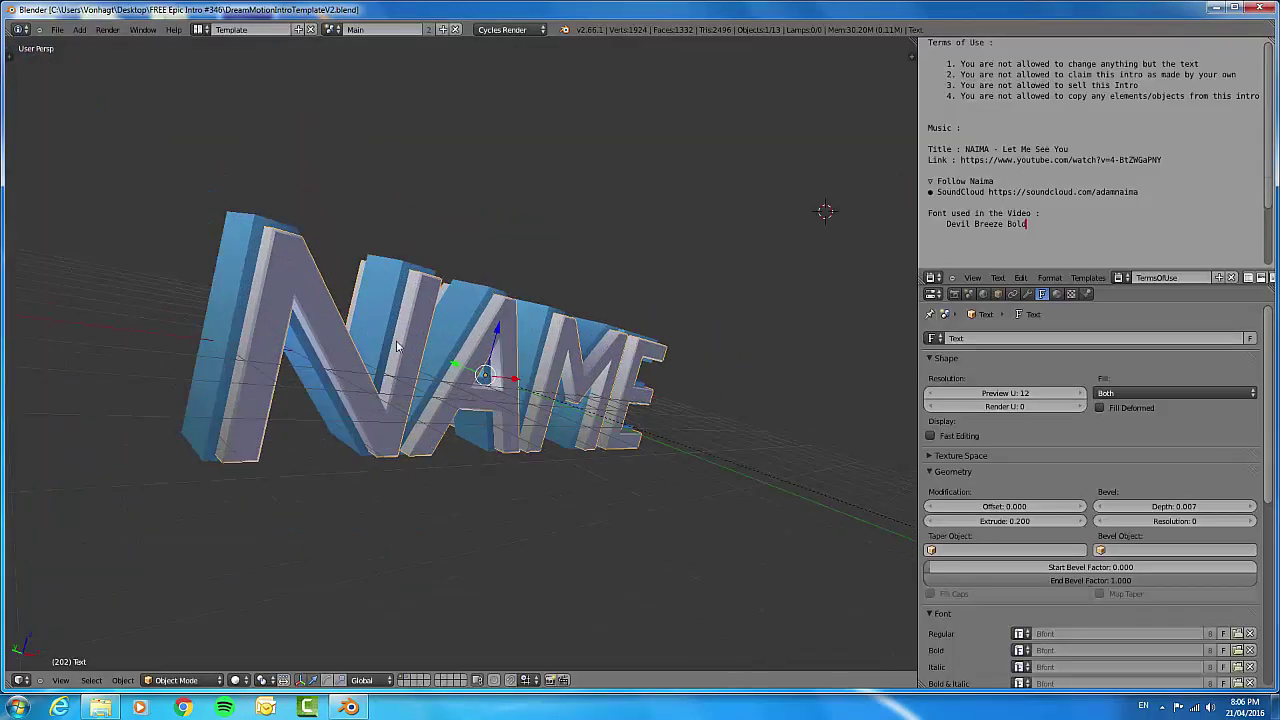
right_click(237, 342)
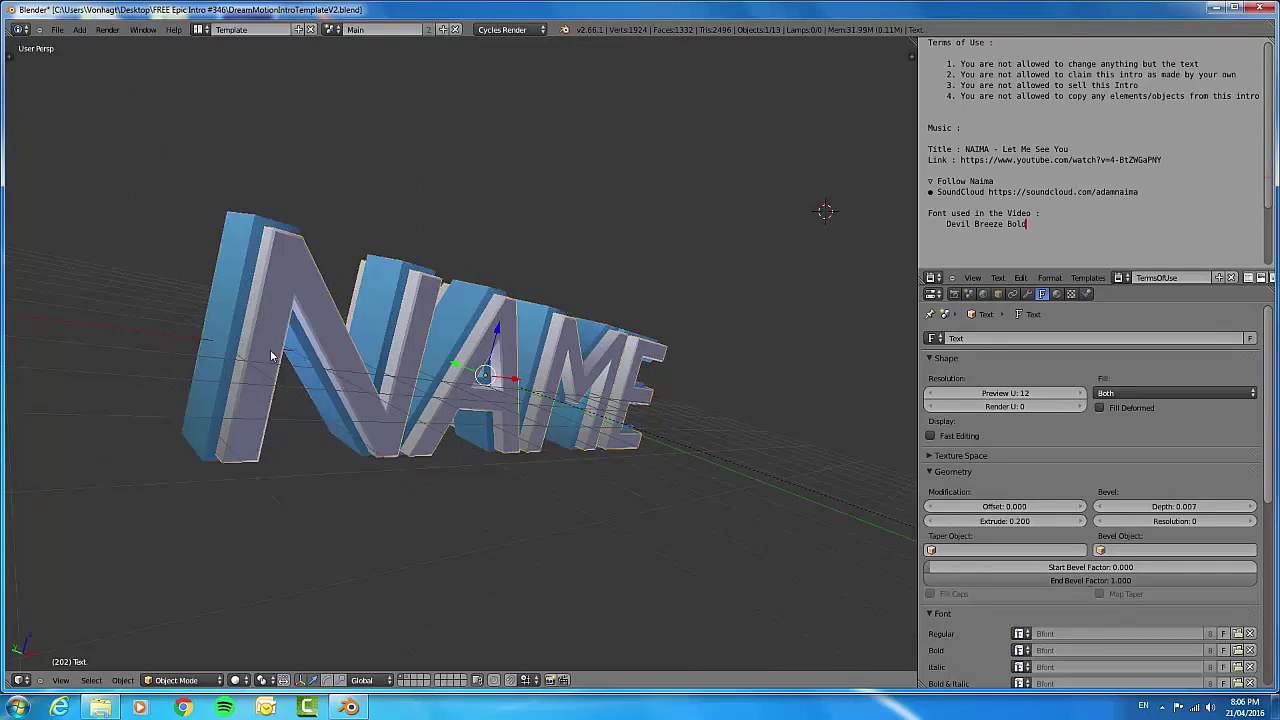
right_click(208, 313)
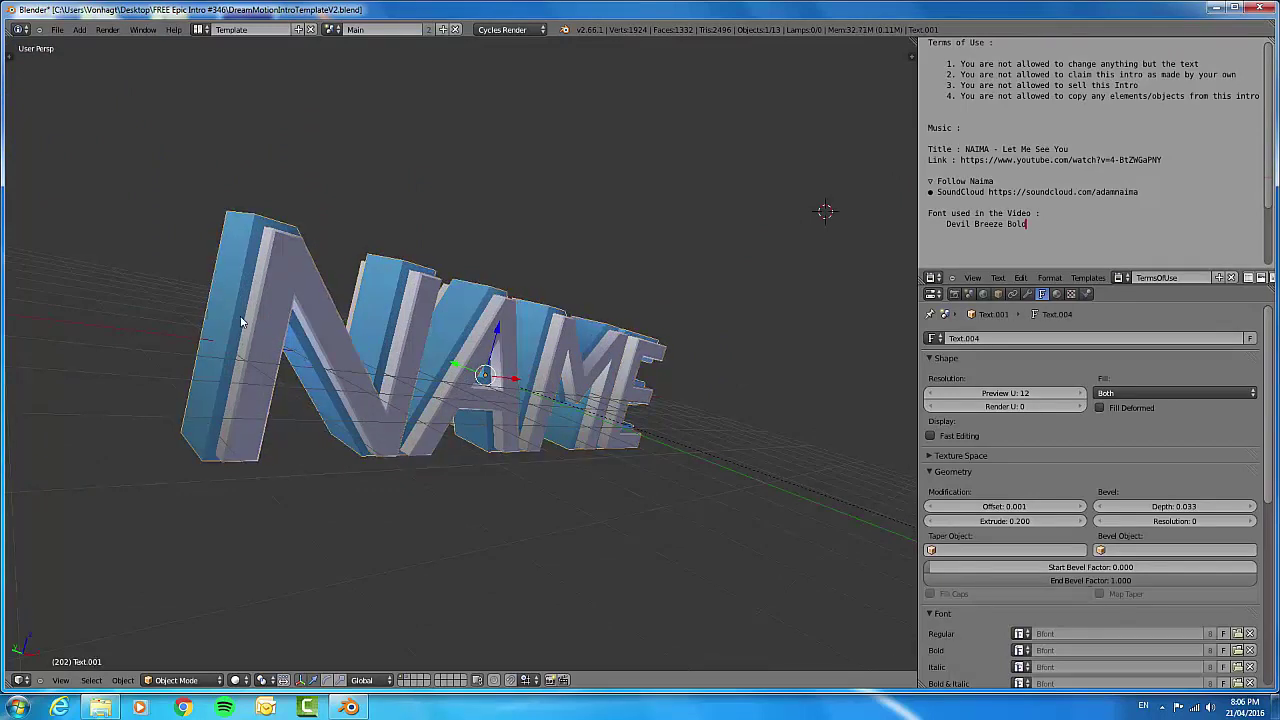
right_click(257, 329)
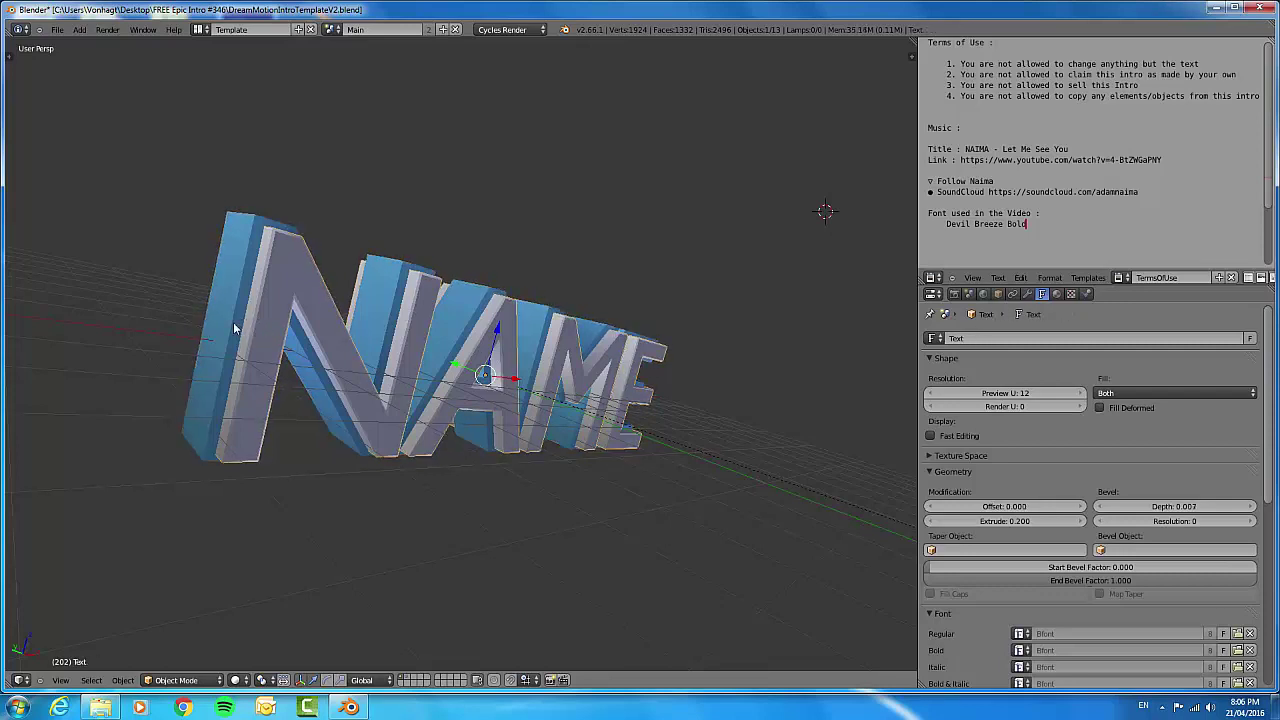
Edit the blue back text object and replace NAME with VETERAN
right_click(240, 324)
key(Tab)
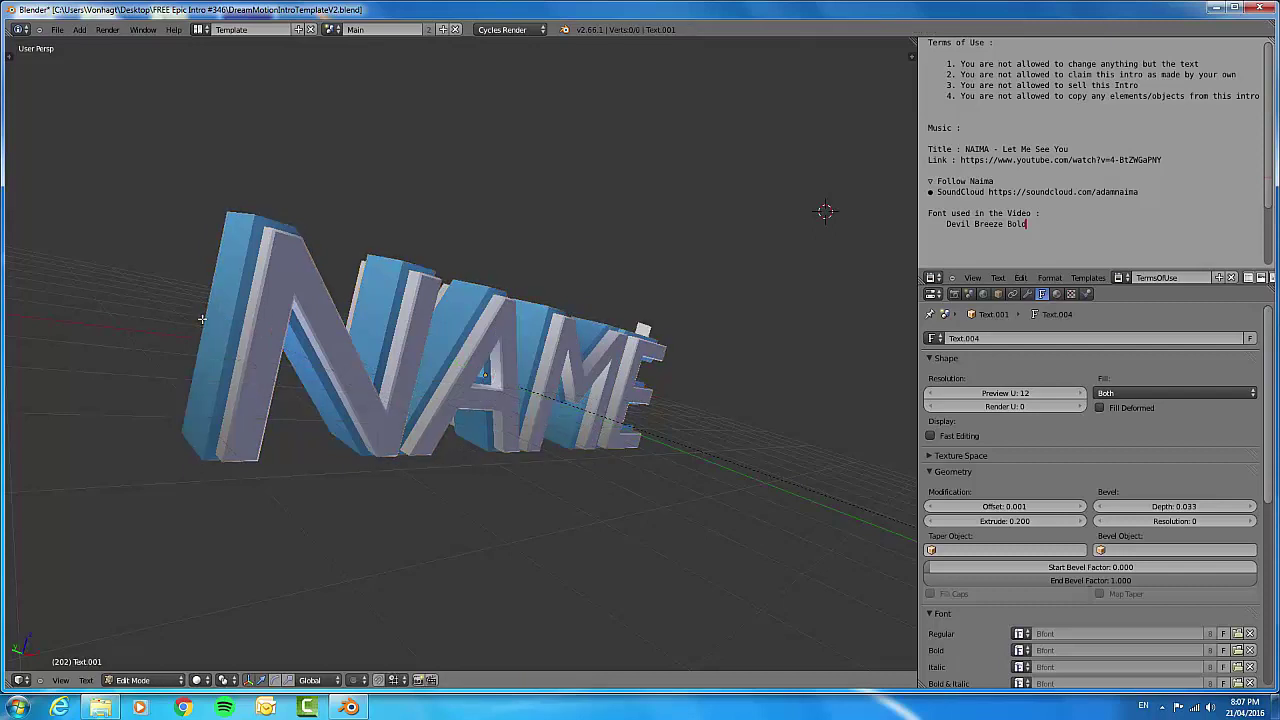
key(shift+Left)
key(shift+Left)
key(shift+Left)
key(shift+Left)
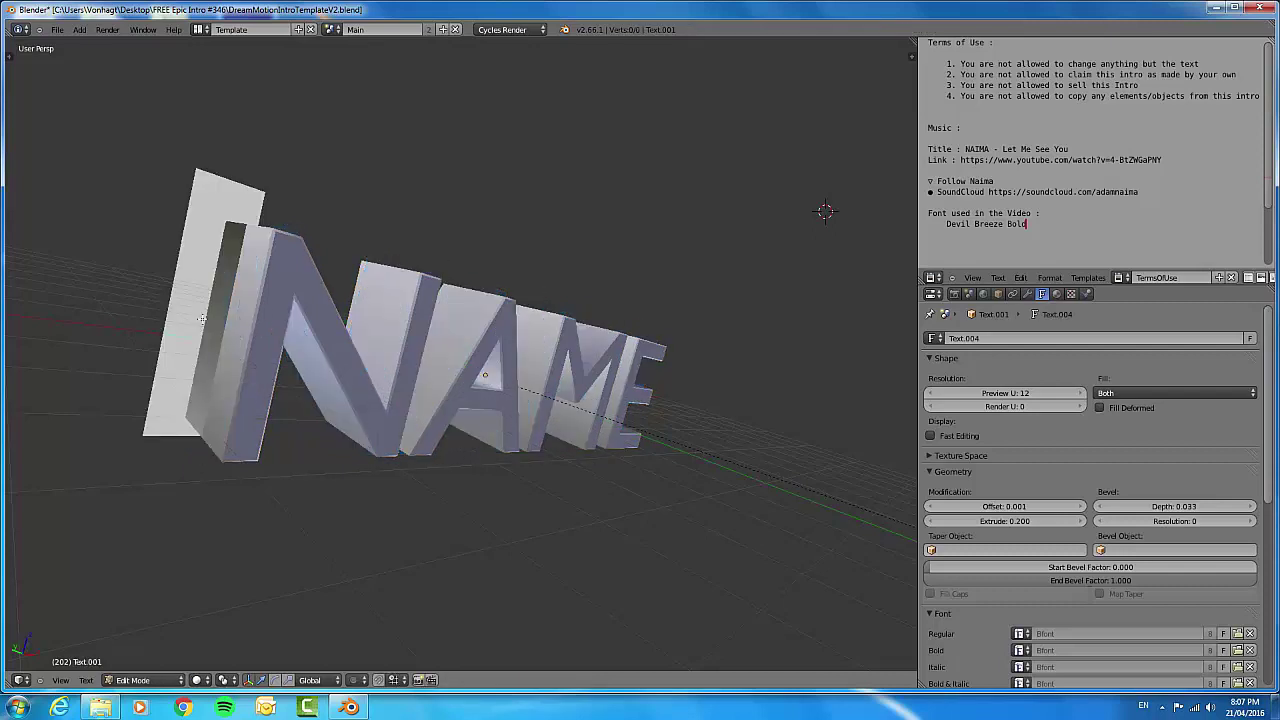
key(shift+Right)
key(shift+Left)
key(shift+Right)
key(shift+Right)
key(shift+Right)
text(AN)
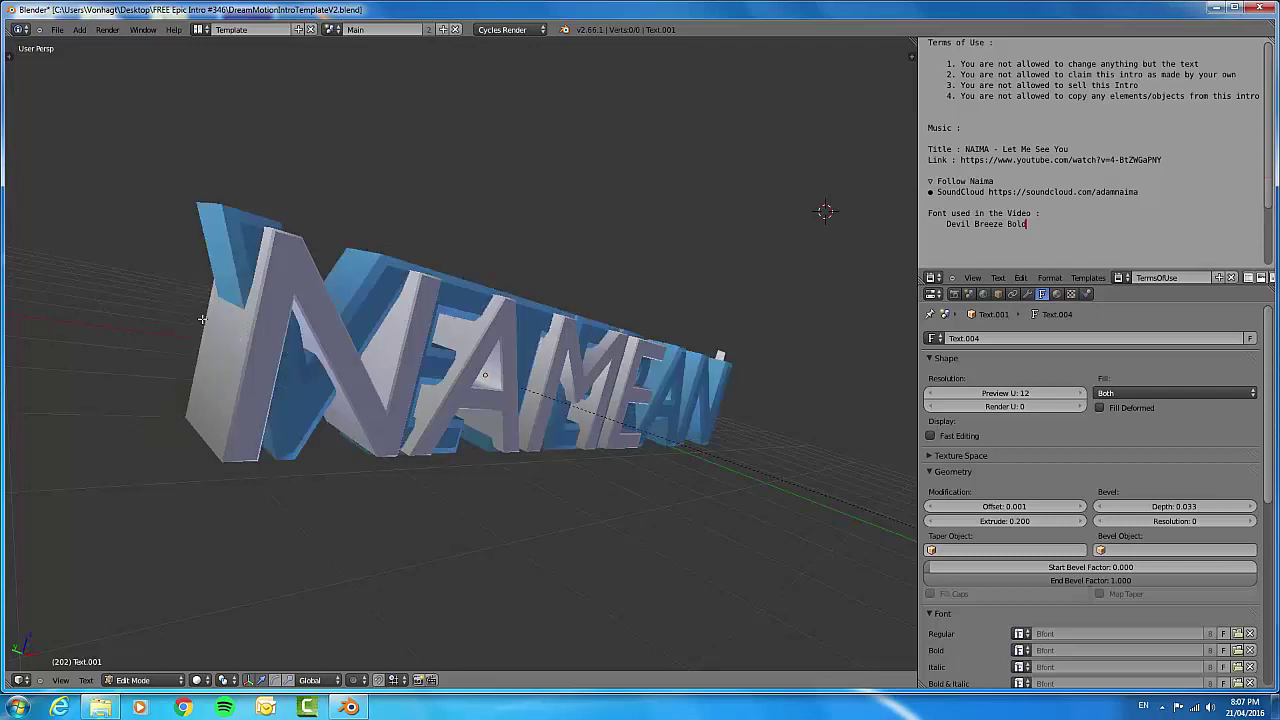
Delete the last letters of the blue text, retype them to spell VETERAN, and return to Object Mode
key(BackSpace)
key(BackSpace)
key(Home)
key(shift+Right)
key(shift+Right)
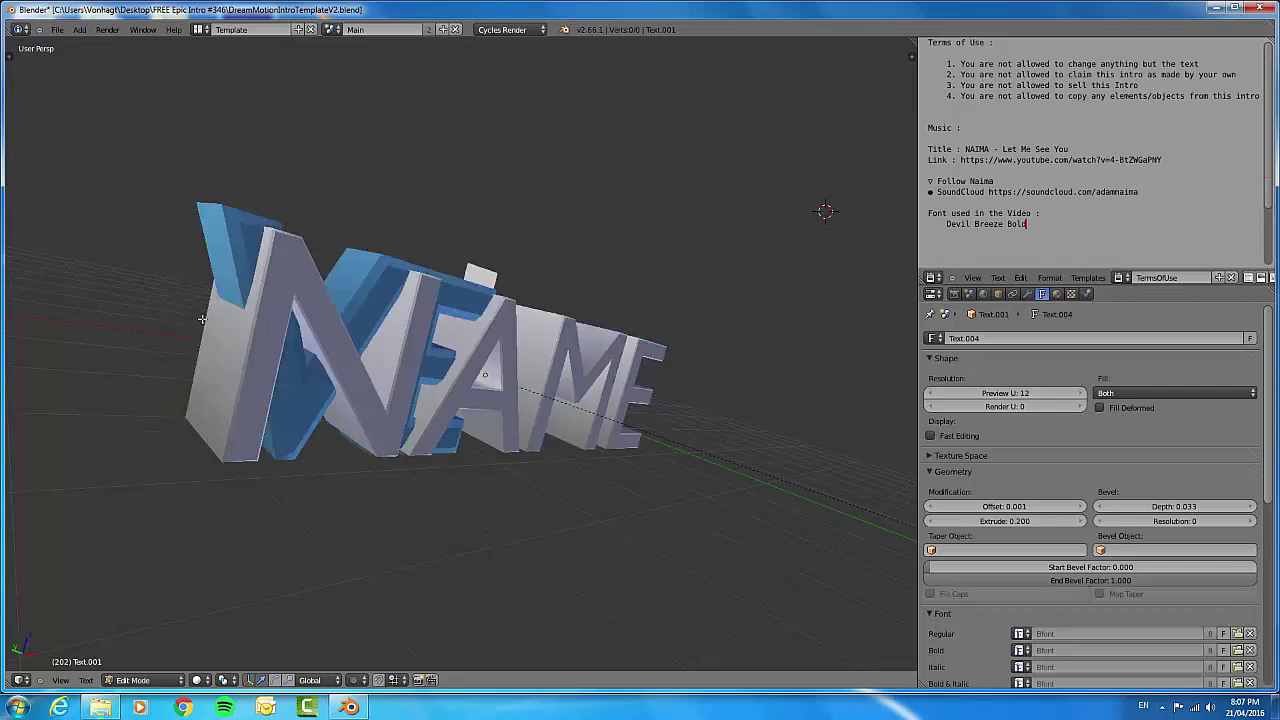
key(shift+End)
text(AN)
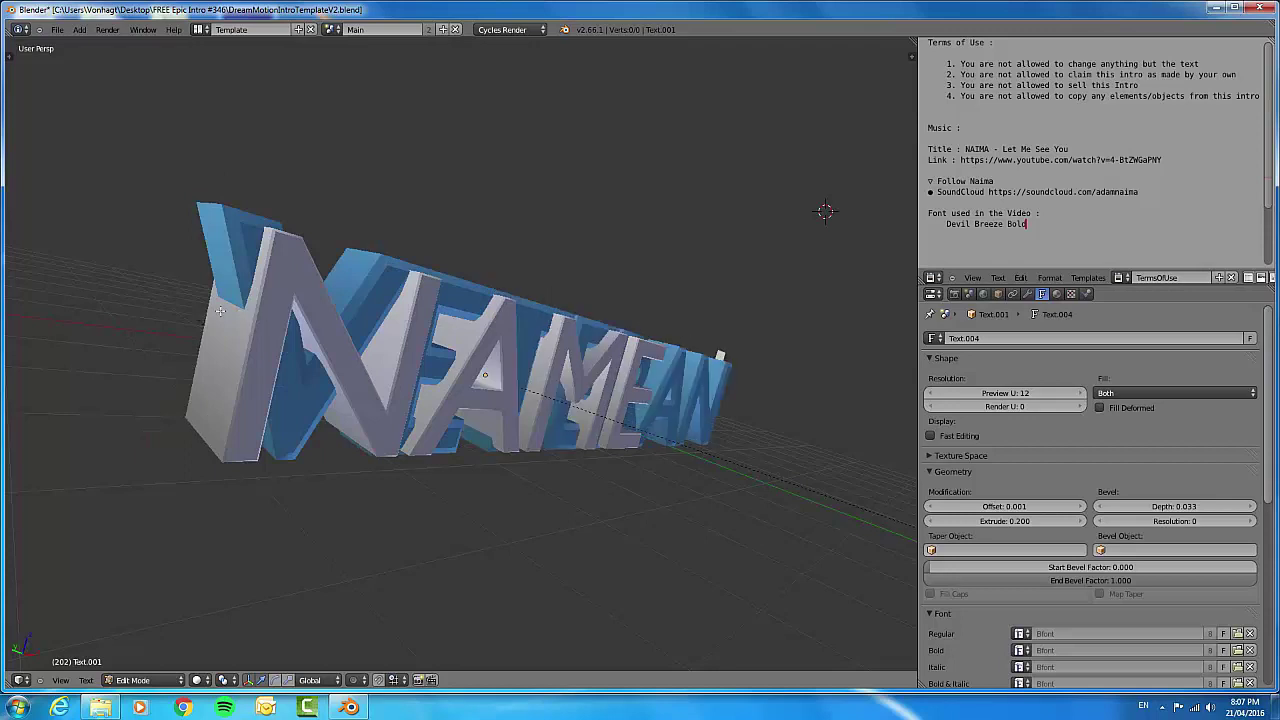
key(Tab)
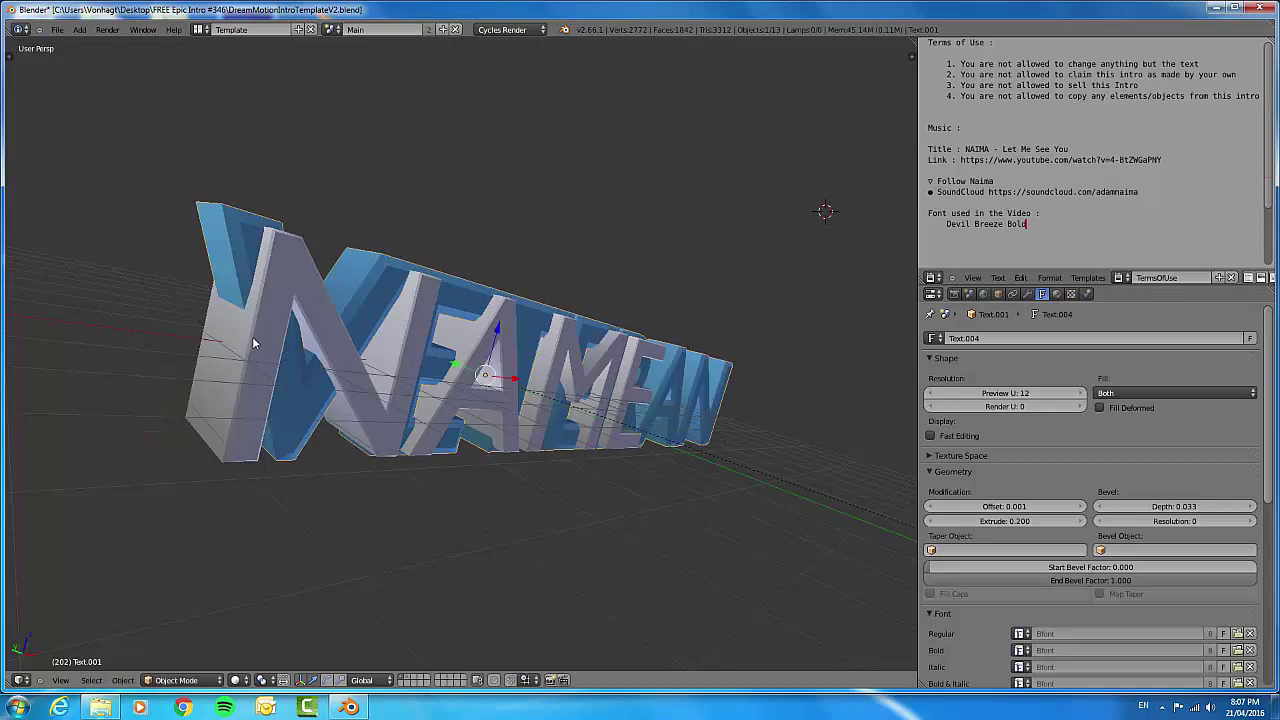
Replace the white front text NAME with VETERAN and return to Object Mode
right_click(265, 339)
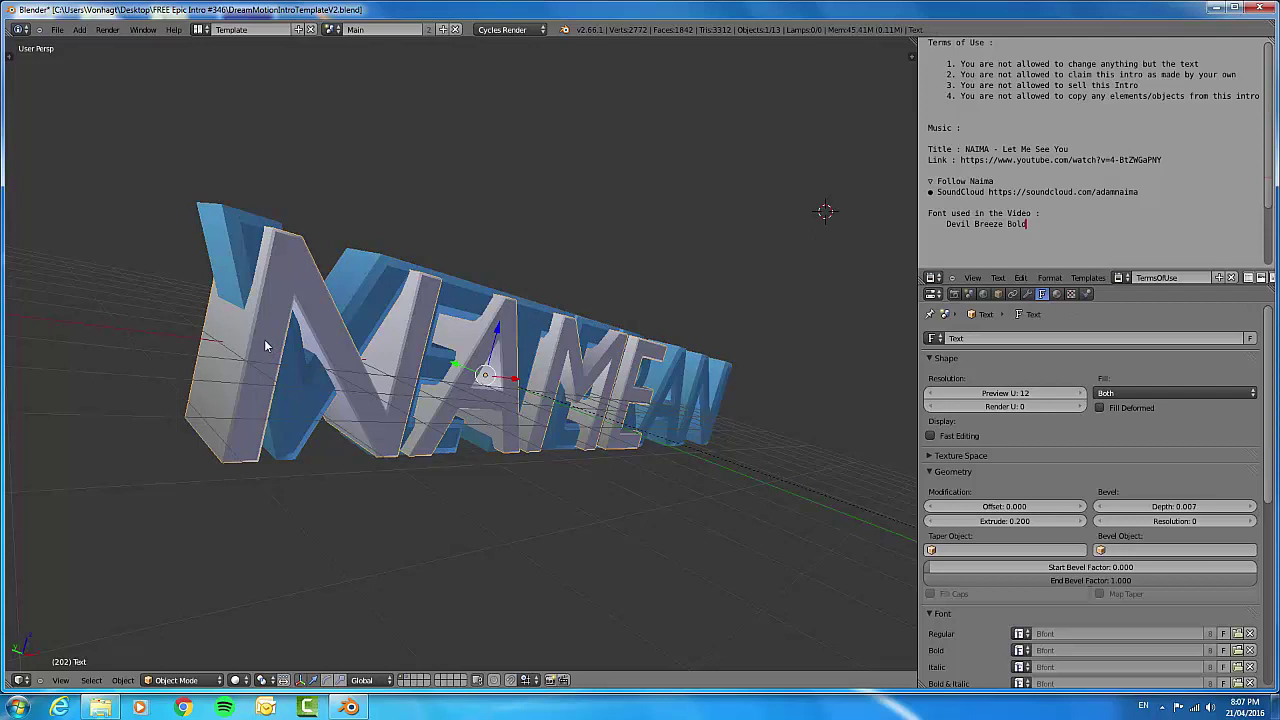
key(Tab)
key(BackSpace)
key(BackSpace)
key(BackSpace)
key(BackSpace)
key(BackSpace)
key(BackSpace)
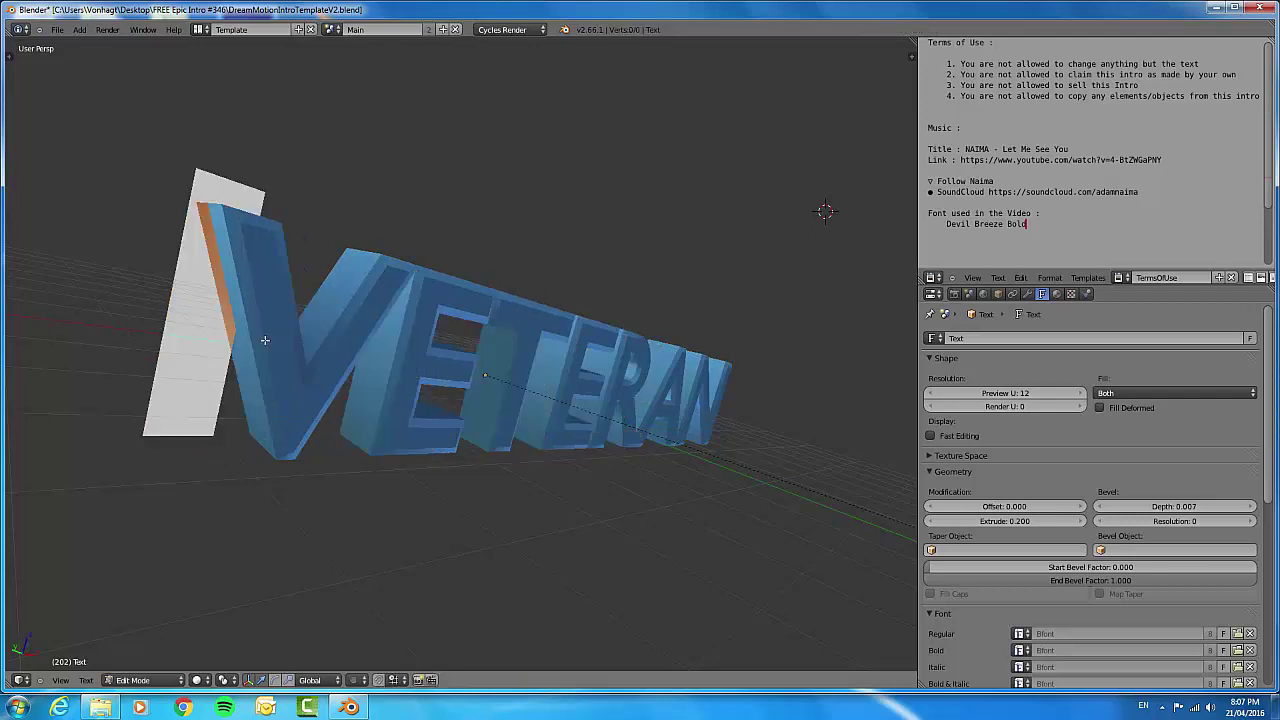
text(VETERAN)
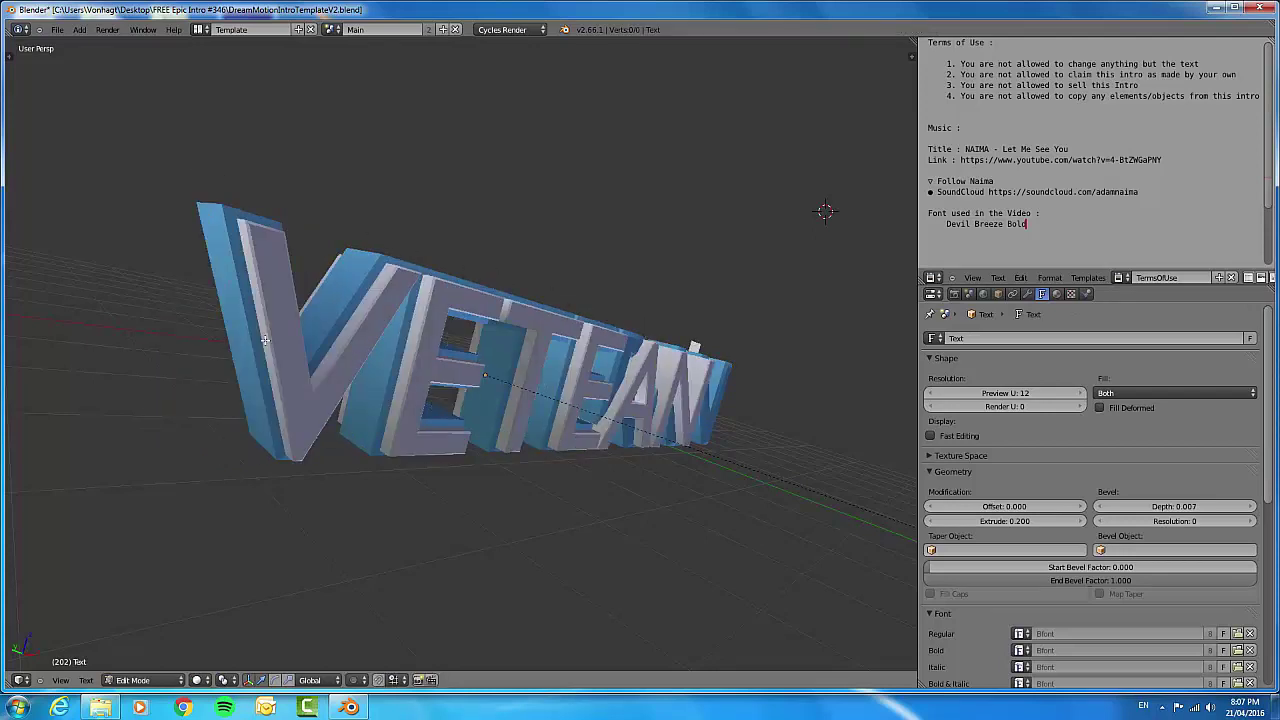
key(BackSpace)
key(BackSpace)
text(RAN)
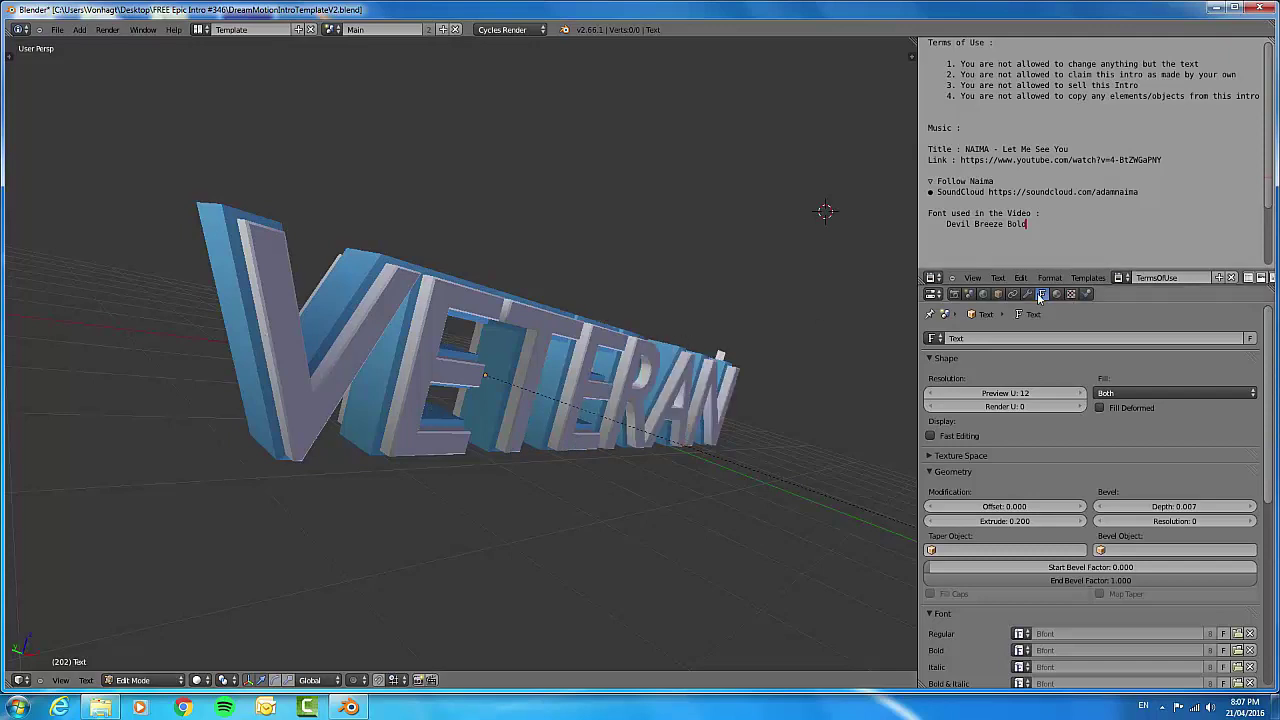
key(Tab)
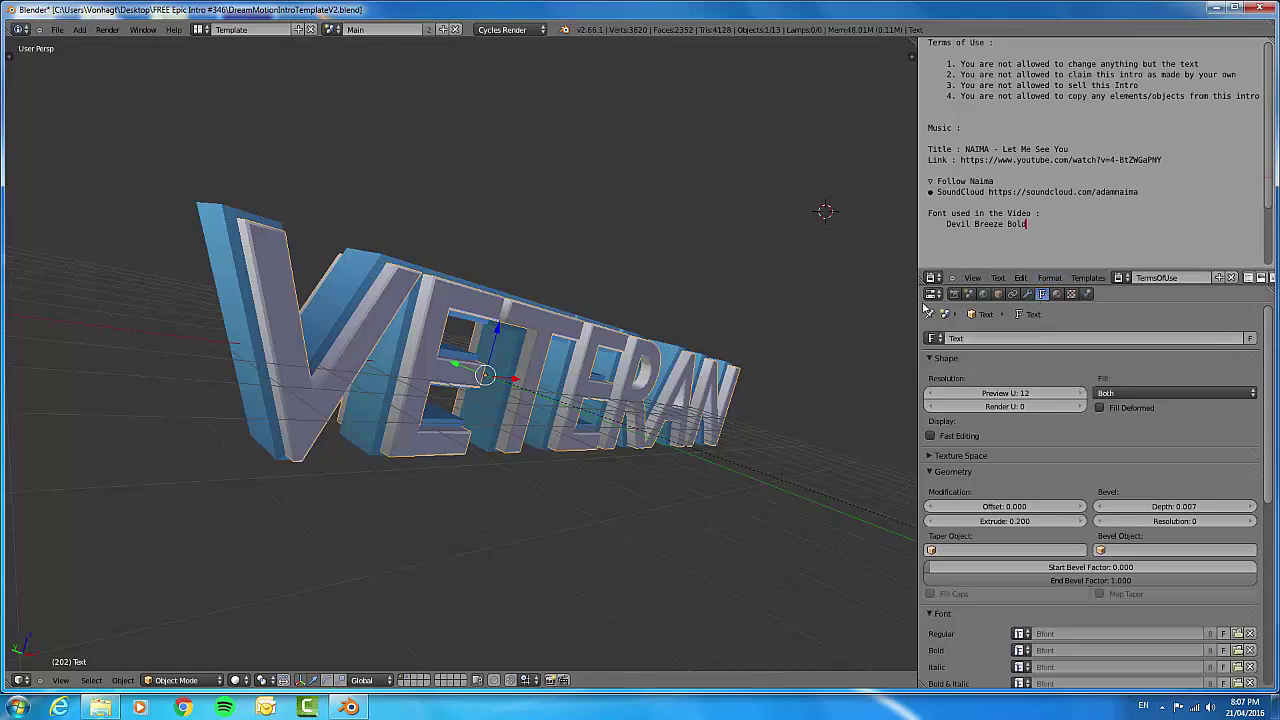
Select the white front VETERAN text and move it a short distance along the X axis in the negative direction
right_click(250, 297)
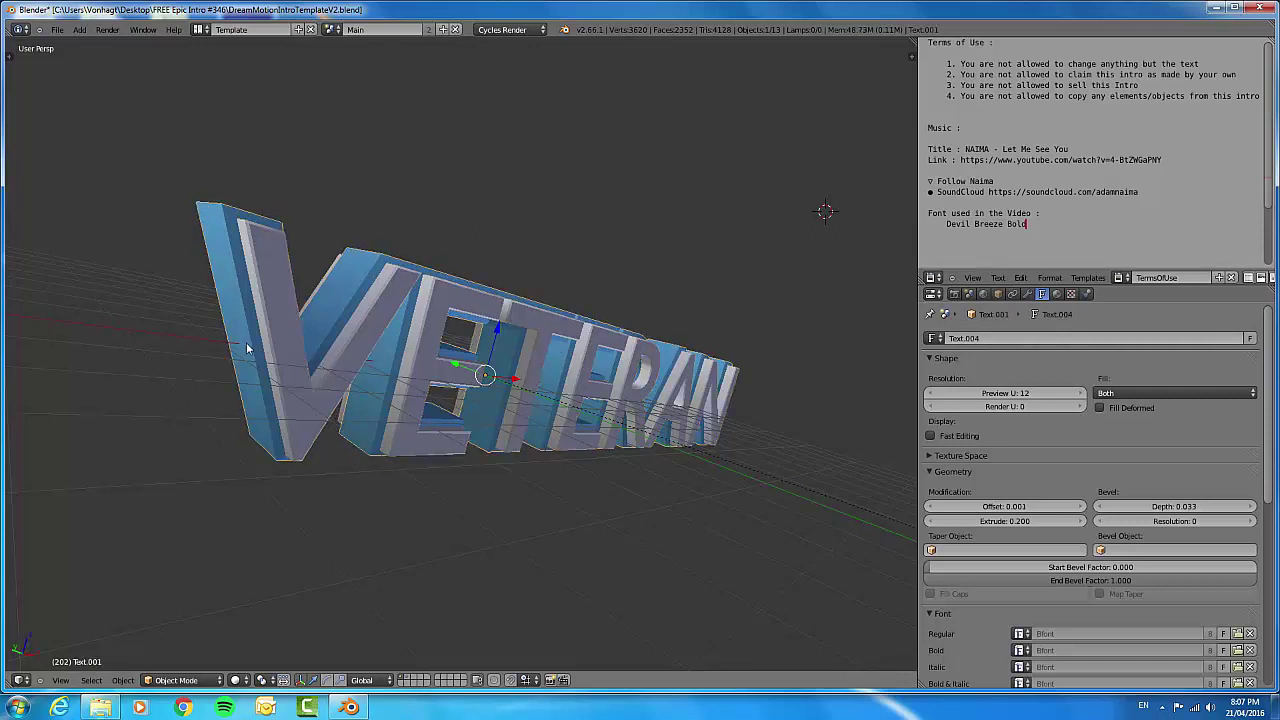
right_click(519, 383)
drag(515, 383, 475, 381)
right_click(490, 378)
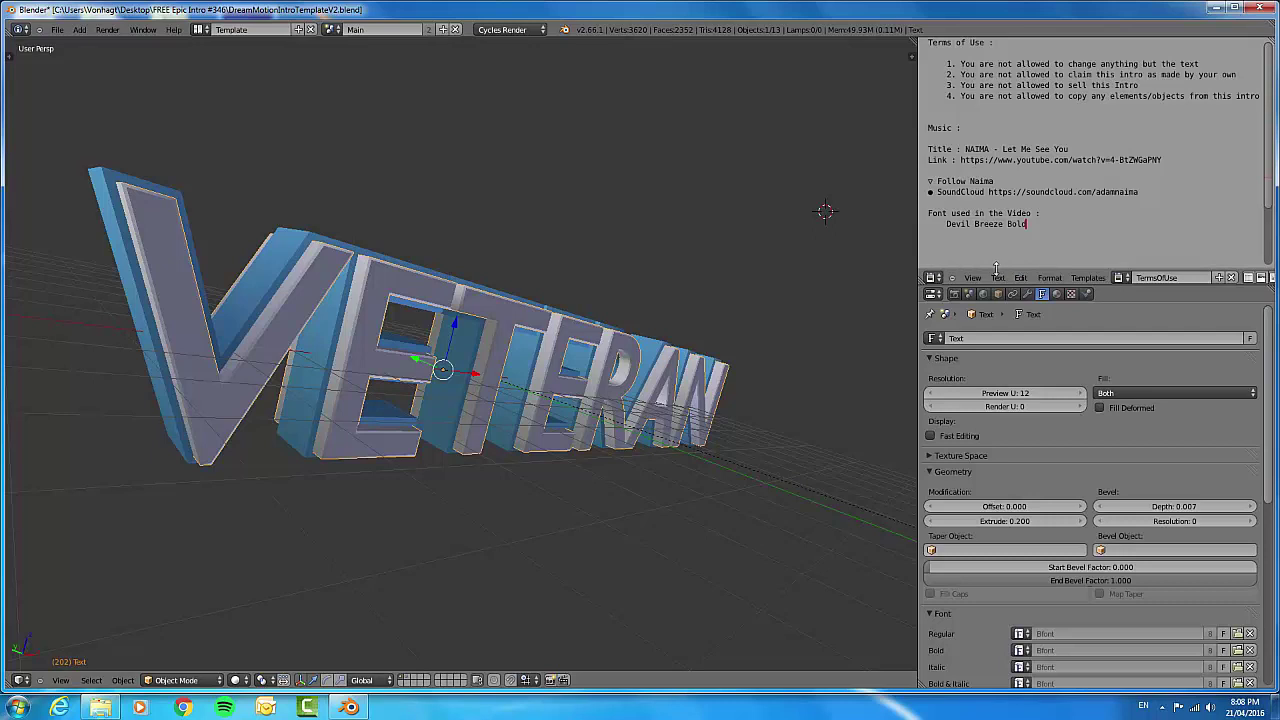
Set the render output path to the current account's Desktop folder with the file name INTRO
click(955, 295)
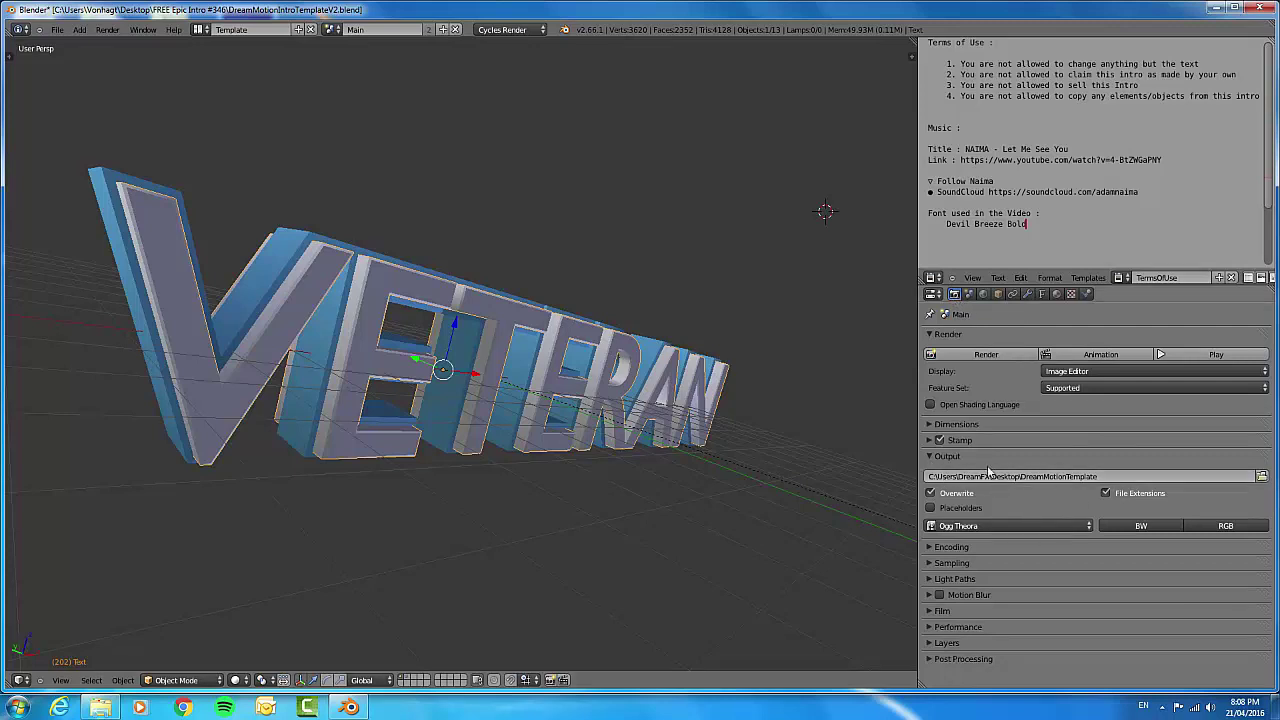
click(1261, 476)
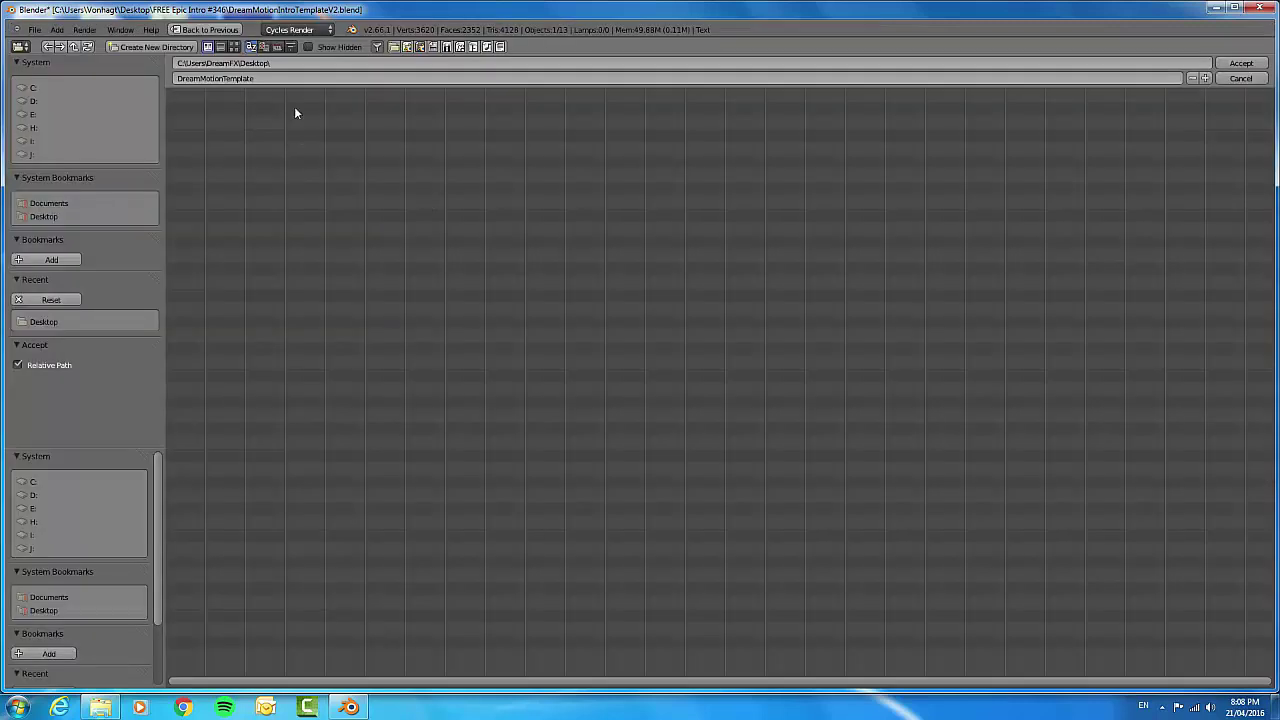
click(285, 77)
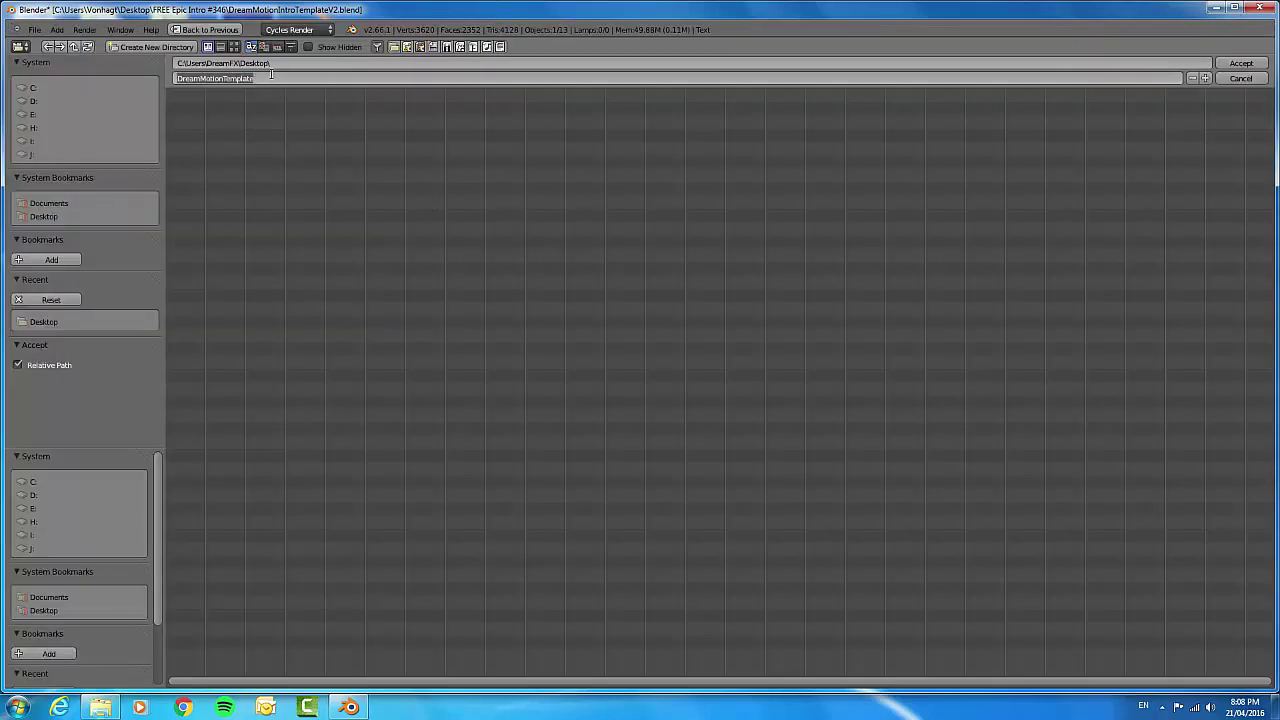
key(BackSpace)
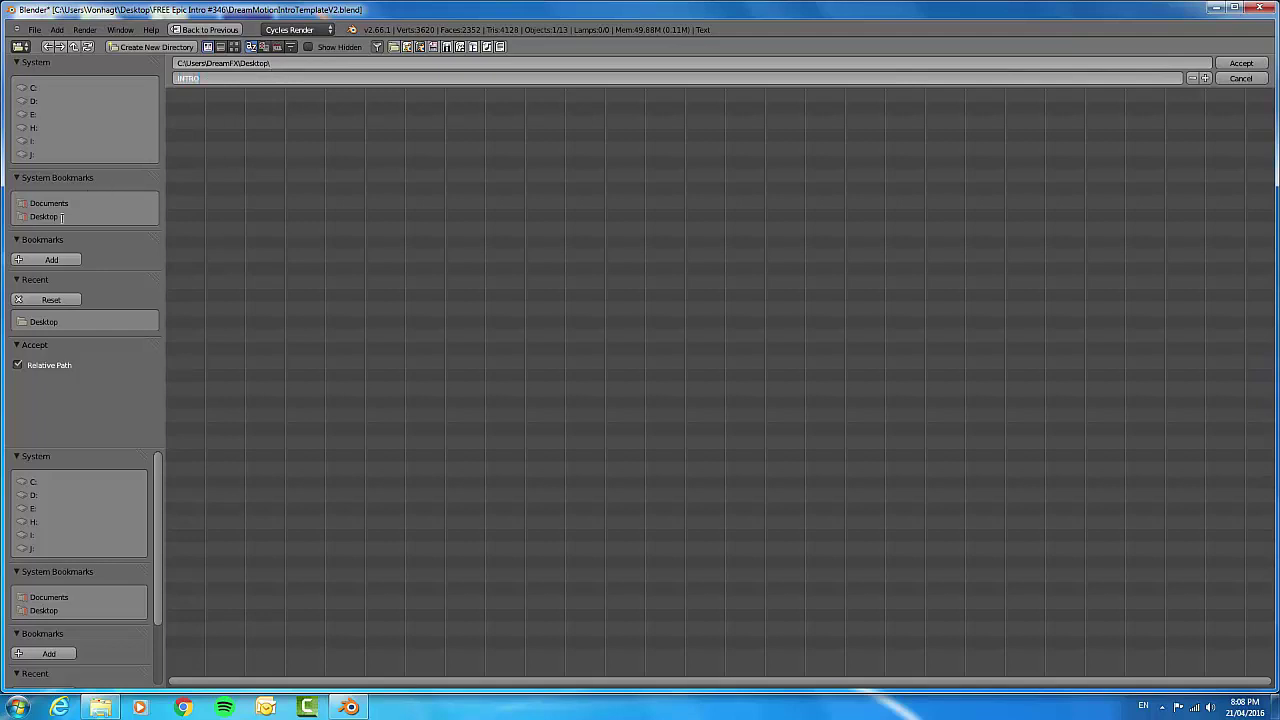
text(INTRO)
click(54, 216)
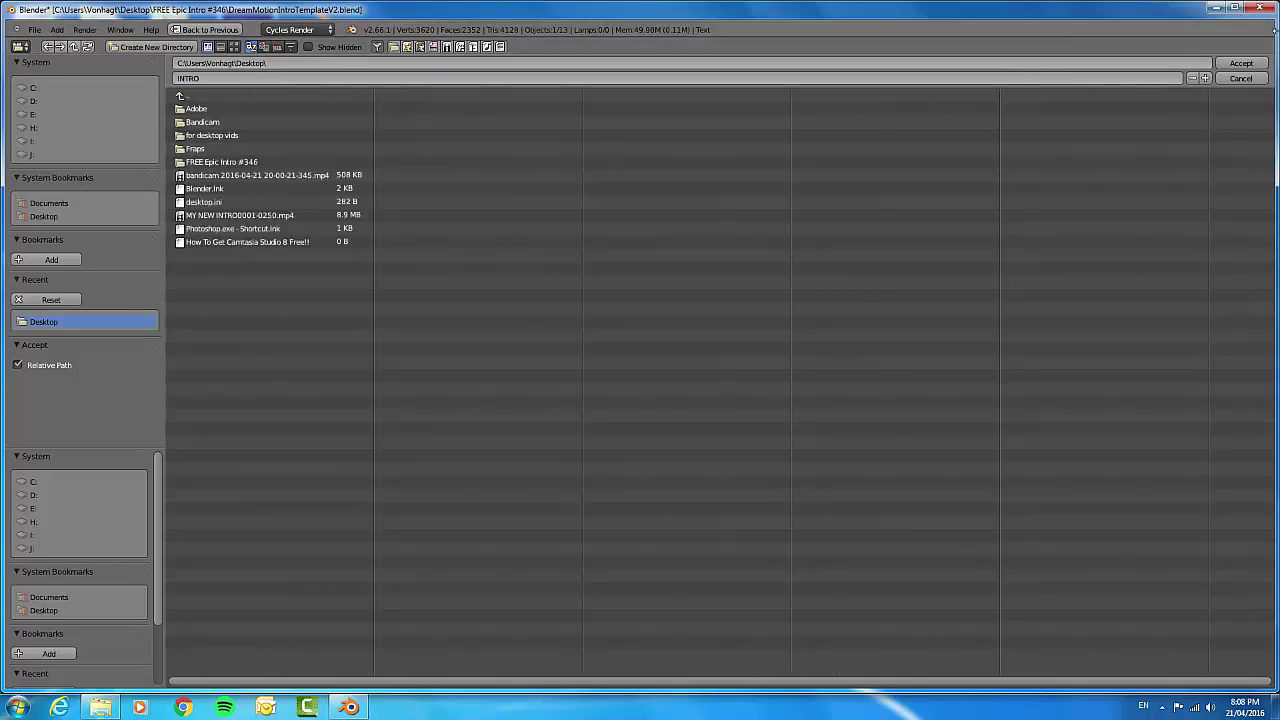
click(1241, 64)
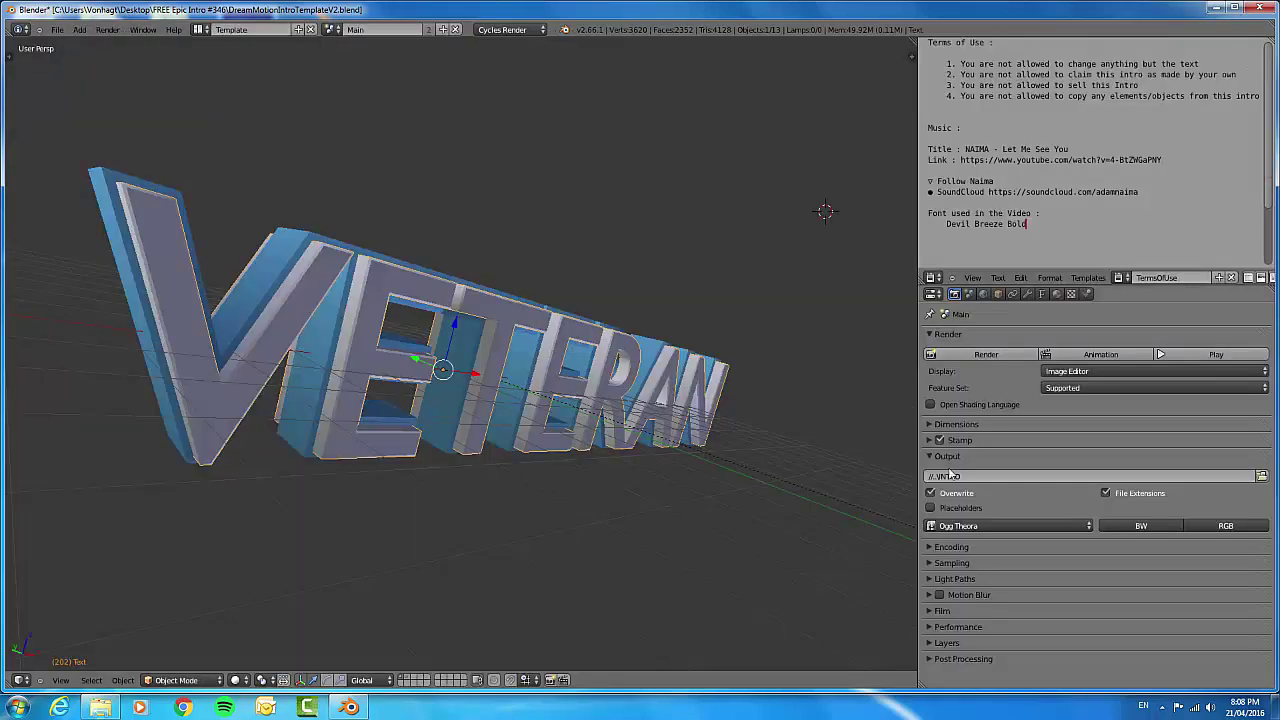
Review the available file formats for the render output
click(968, 526)
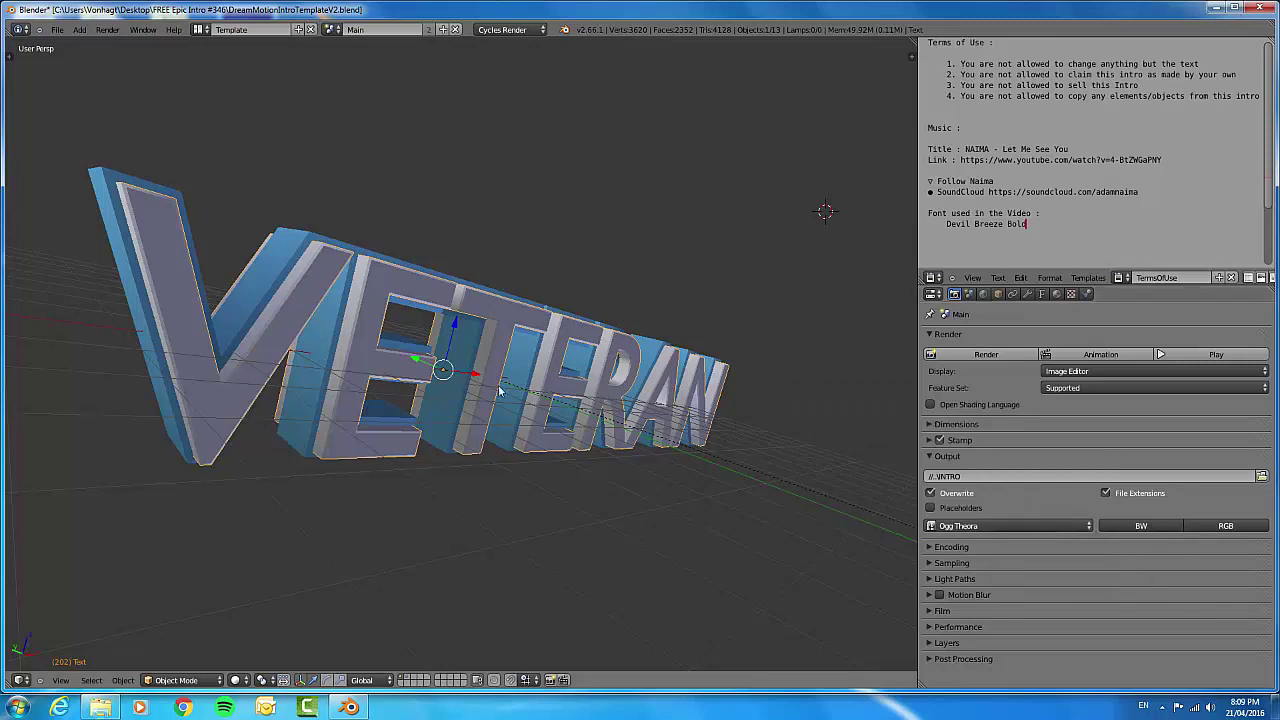
Set the file format of the render output to MPEG
click(1051, 526)
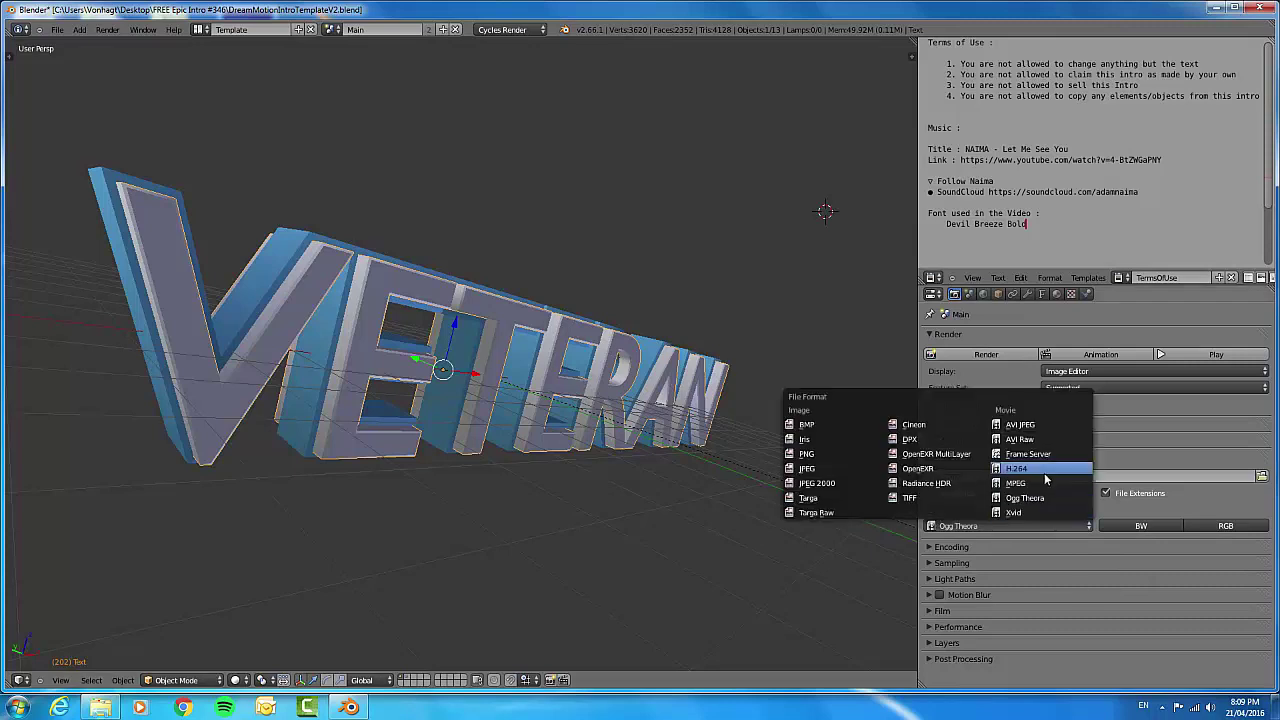
click(1016, 484)
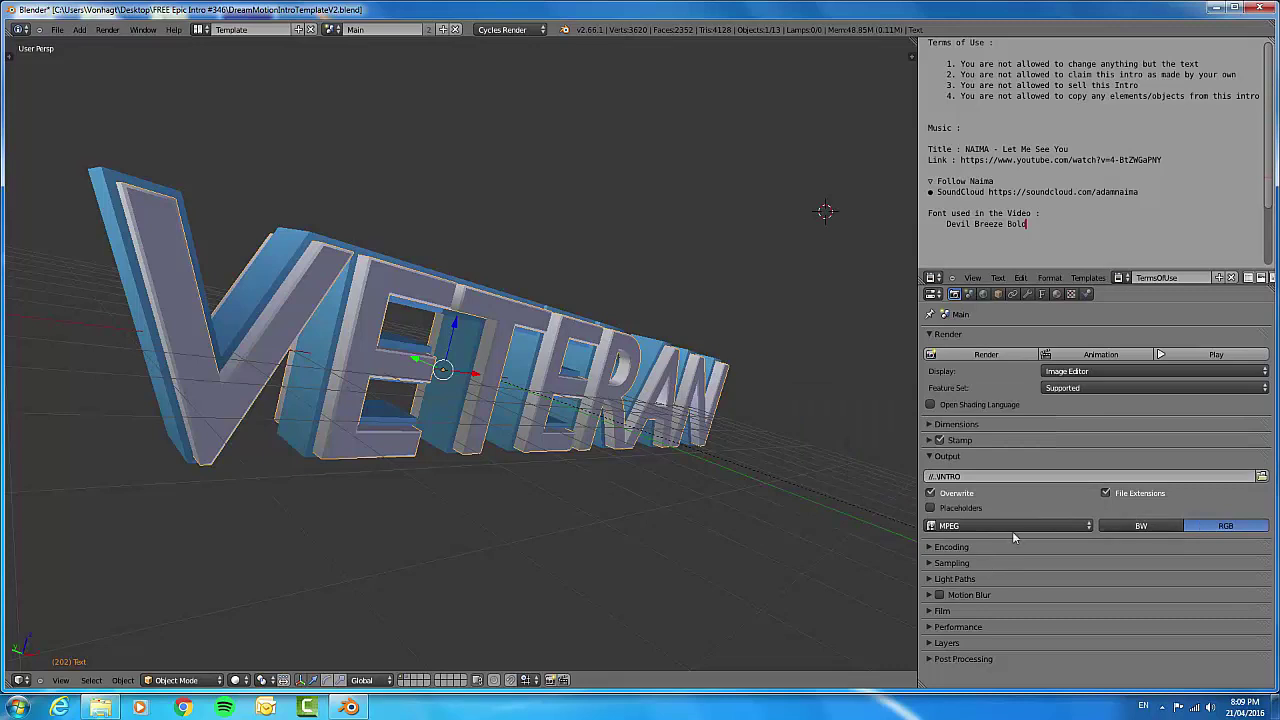
click(990, 524)
click(106, 31)
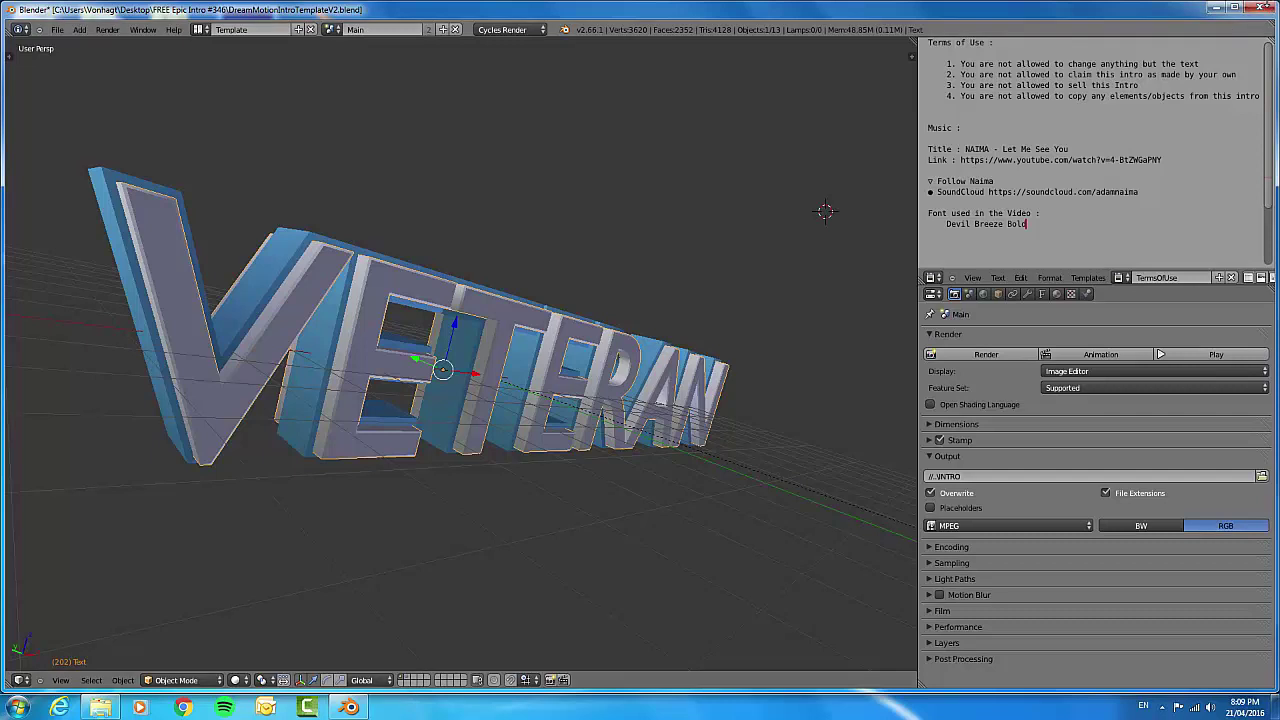
Close Blender and the FREE Epic Intro #346 folder window to return to the desktop
click(1261, 8)
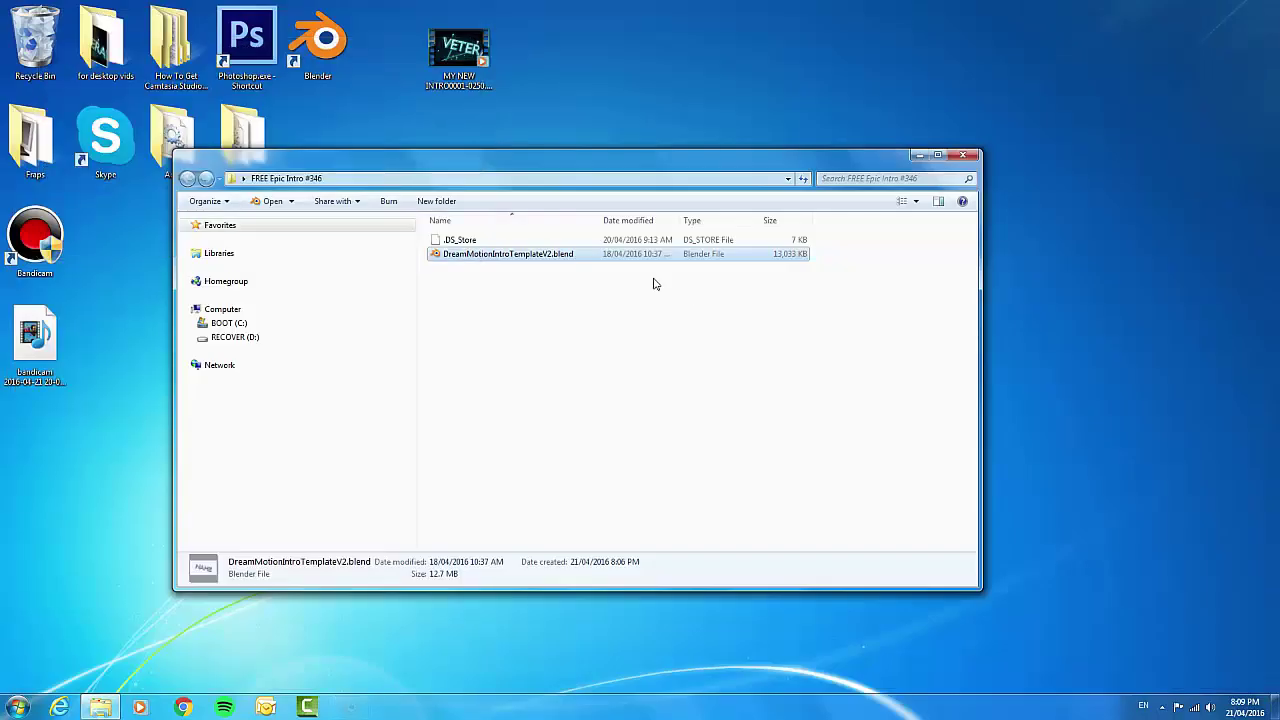
click(968, 155)
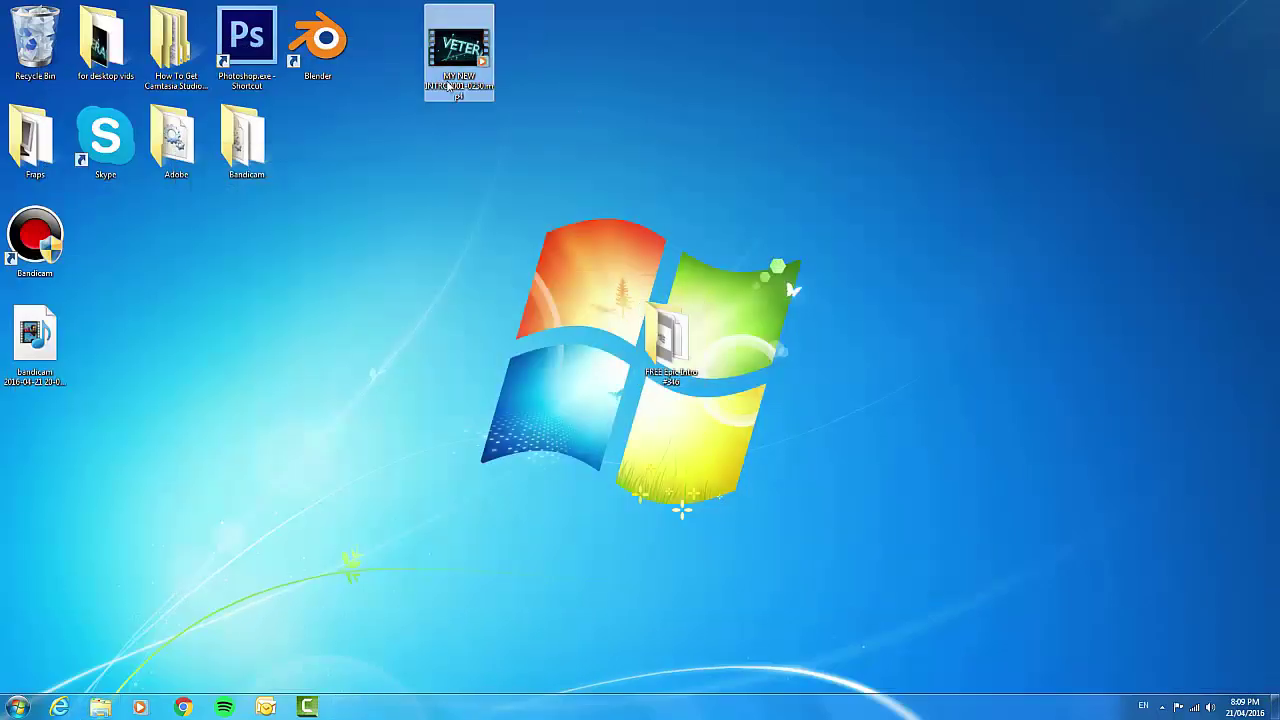
Open the MY NEW INTRO video on the desktop and move the FREE Epic Intro #346 folder next to the bandicam file
double_click(458, 50)
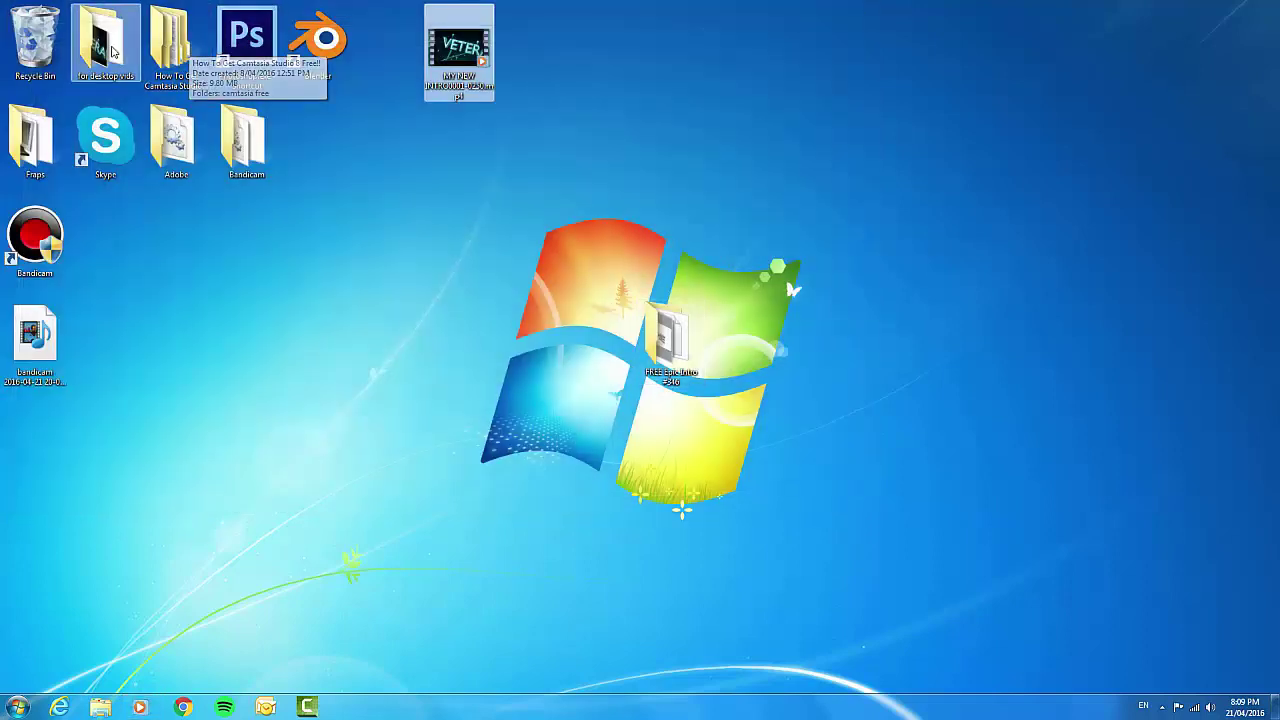
drag(668, 342, 108, 320)
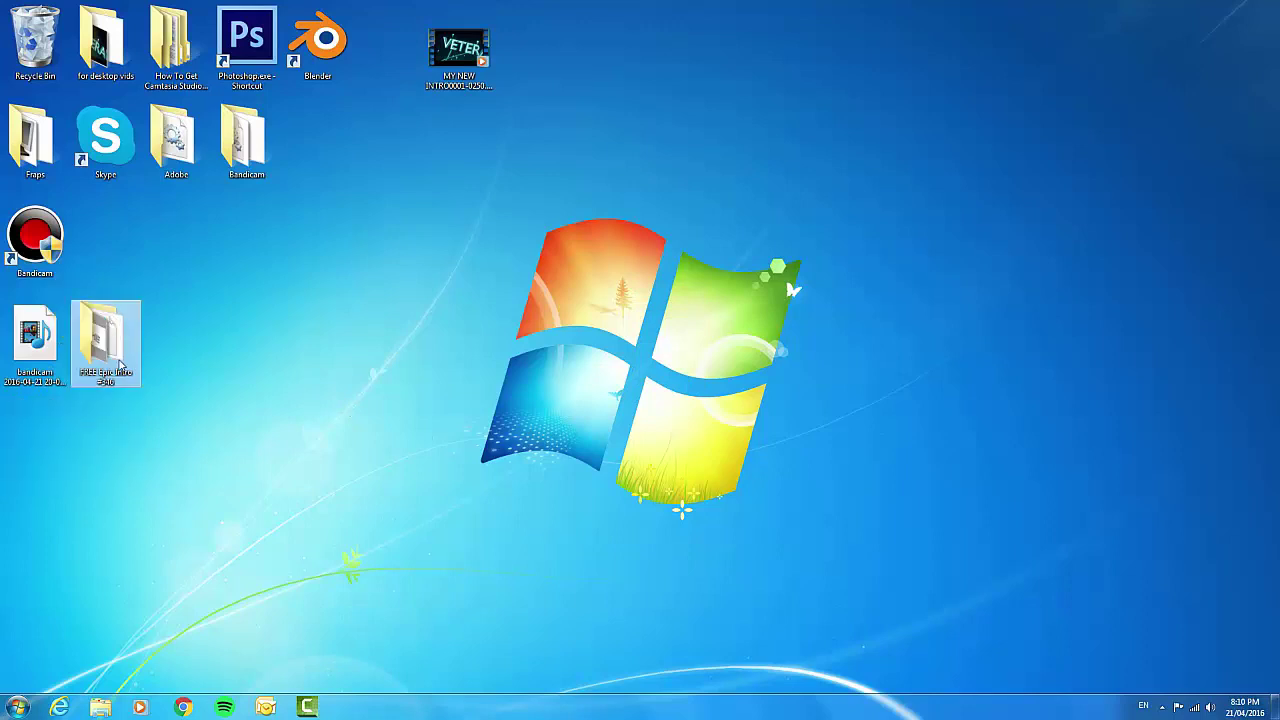